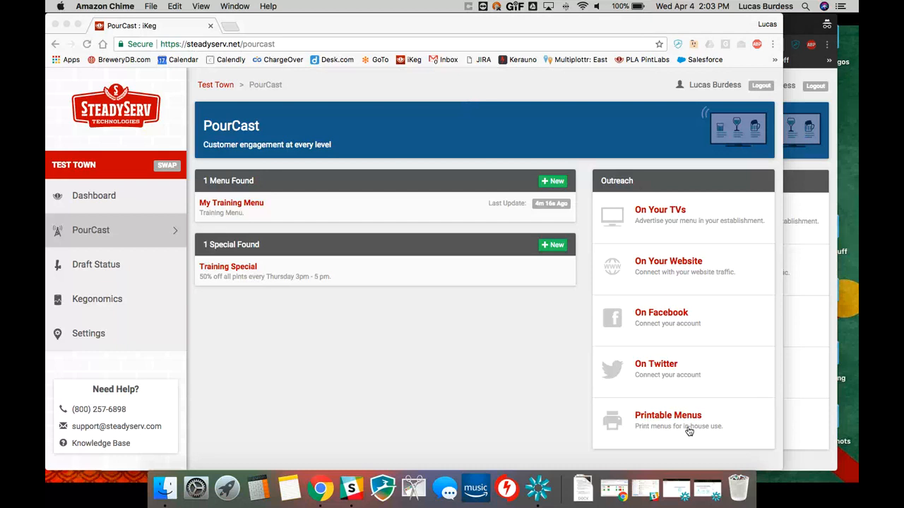
Step: Open the TV outreach setup and choose the SteadyServ Classic template
click(663, 216)
click(663, 216)
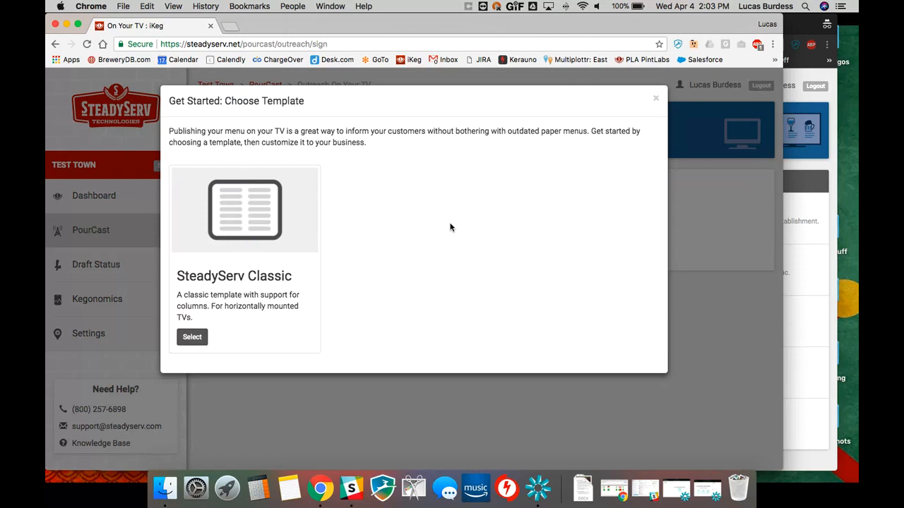
click(192, 338)
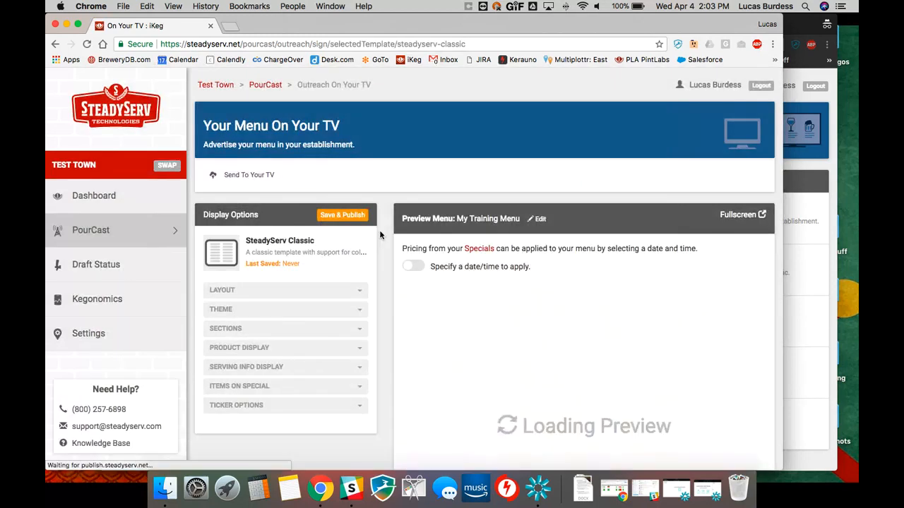
Step: View the details of My Training Menu from the preview and return to the TV display options
scroll(378, 233, down, 2)
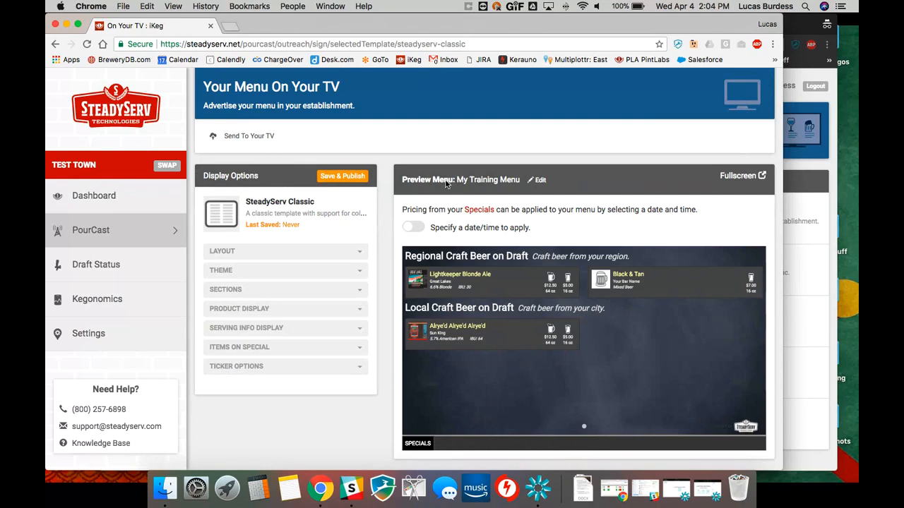
click(534, 182)
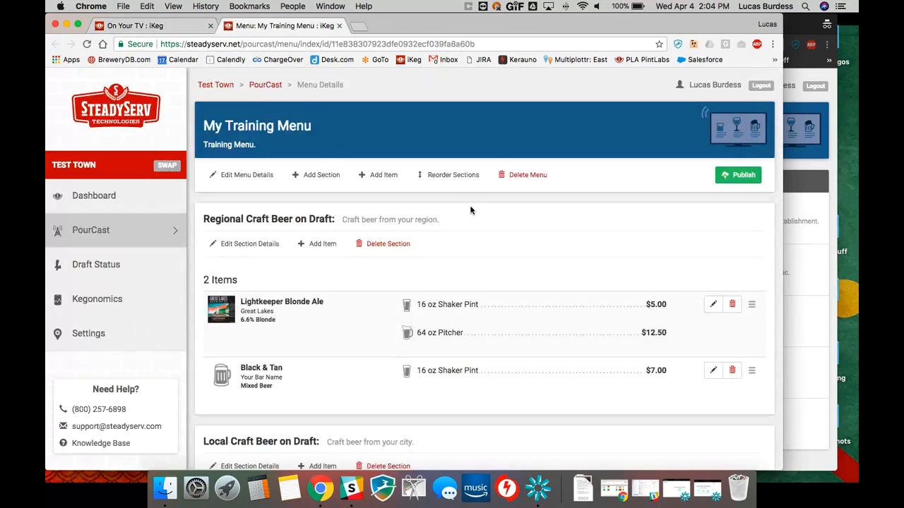
click(339, 26)
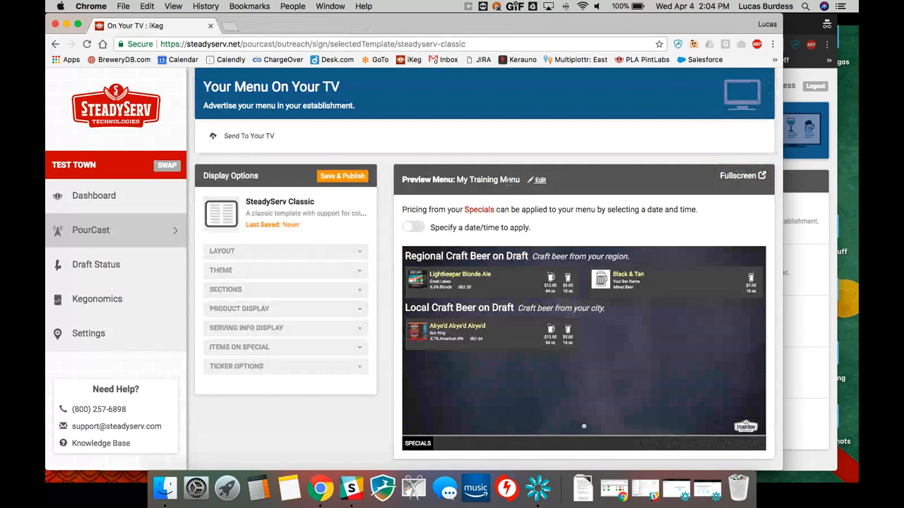
Step: Set the number of columns per slide to 1 in the layout options
click(335, 253)
scroll(335, 259, down, 3)
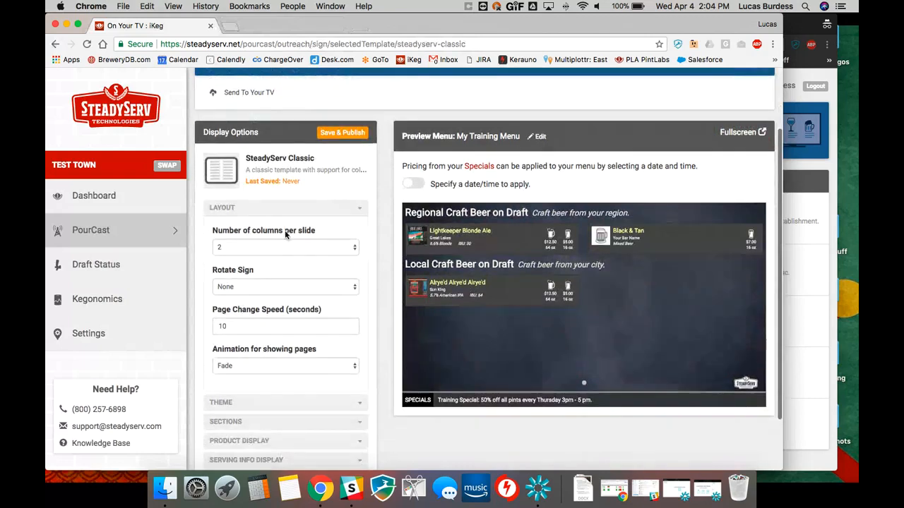
scroll(281, 243, down, 1)
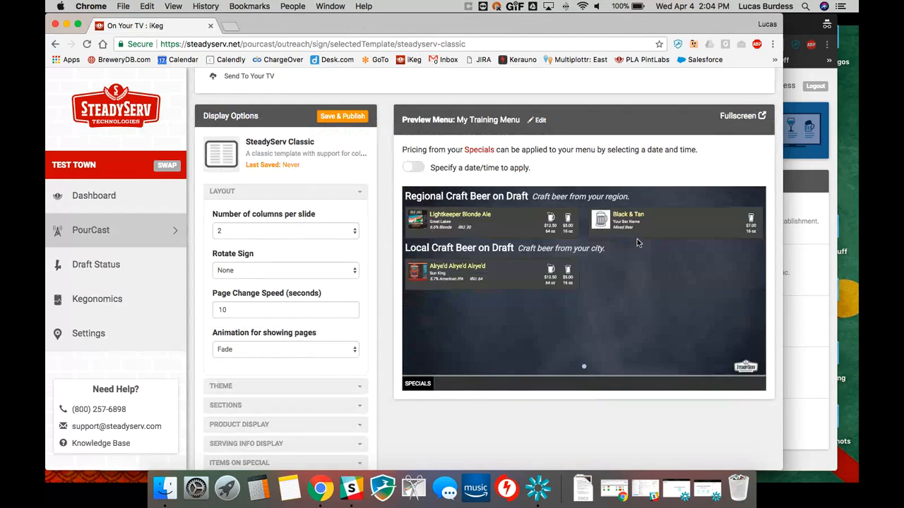
click(332, 234)
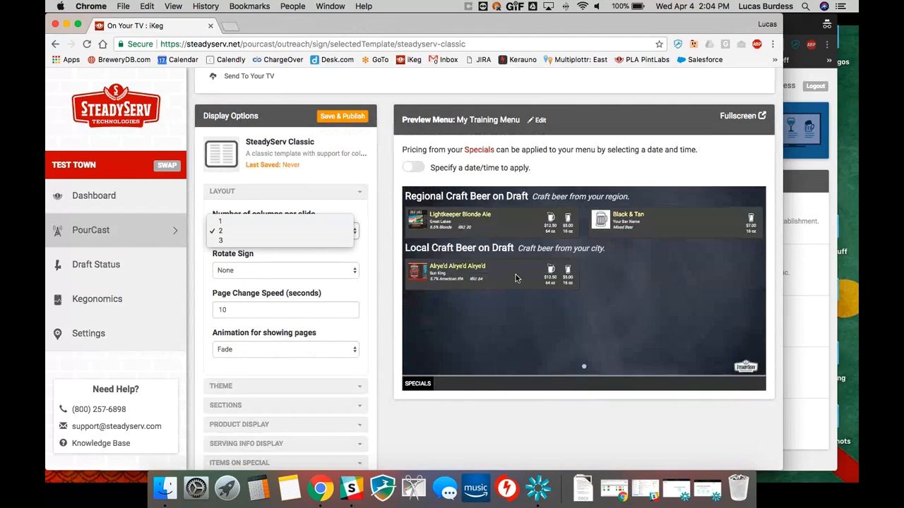
click(289, 223)
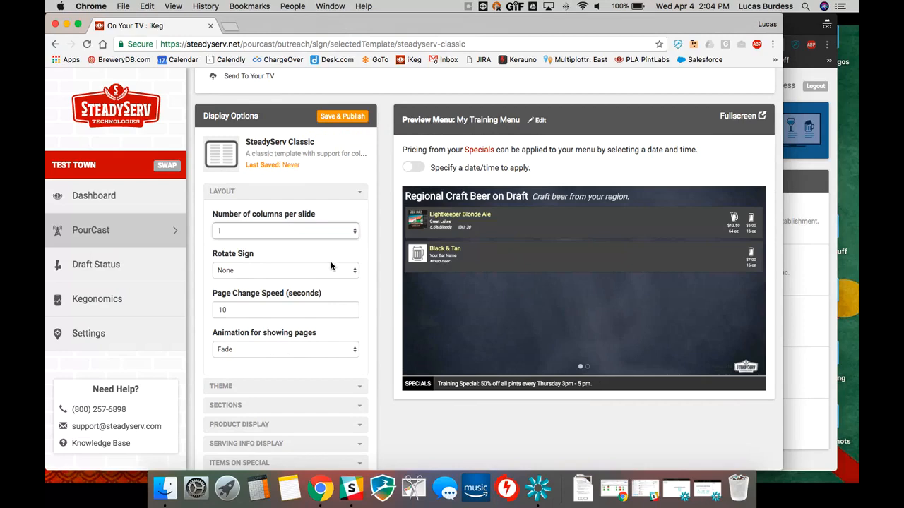
Step: Try rotating the sign Left 90 degrees, check the whole preview, and set the rotation back to None
click(317, 274)
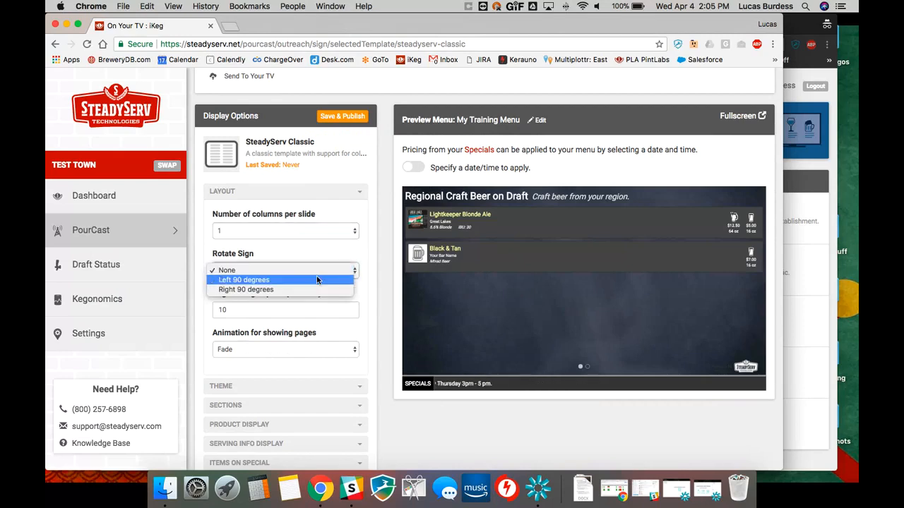
click(315, 285)
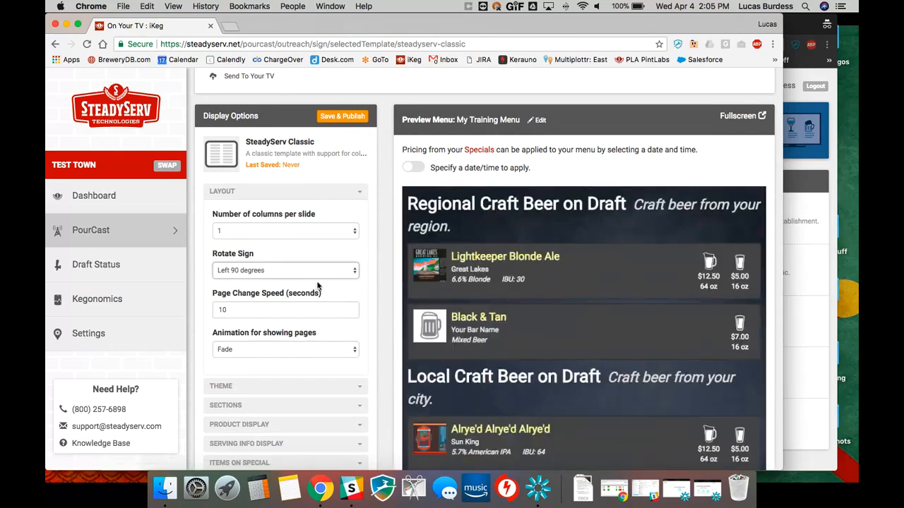
scroll(398, 267, down, 5)
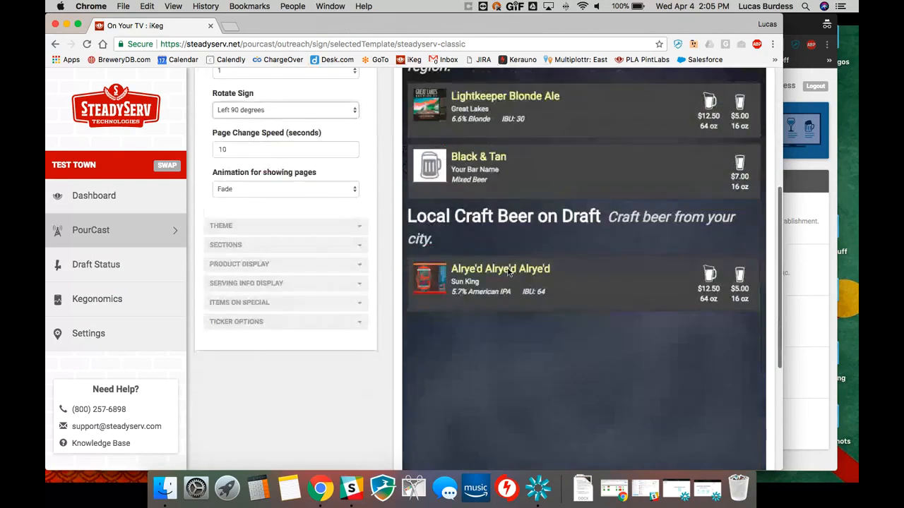
scroll(523, 306, down, 7)
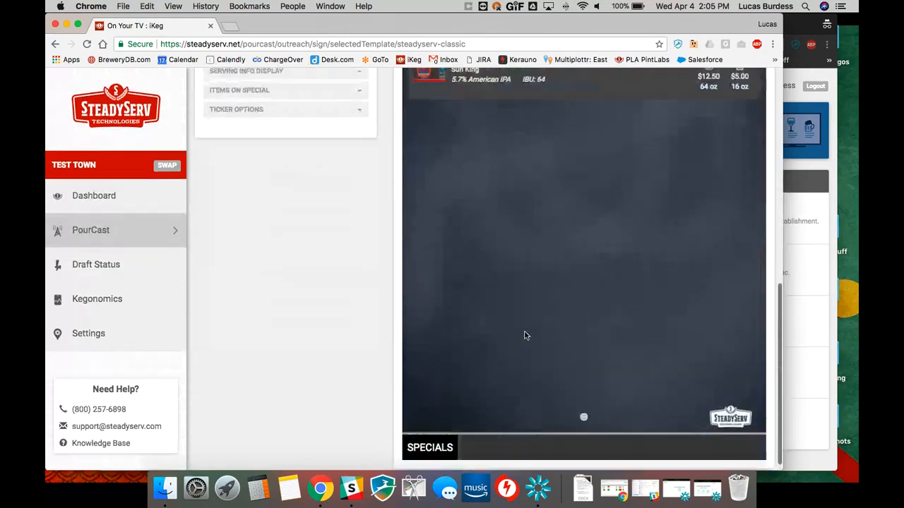
scroll(523, 331, up, 10)
scroll(335, 266, down, 3)
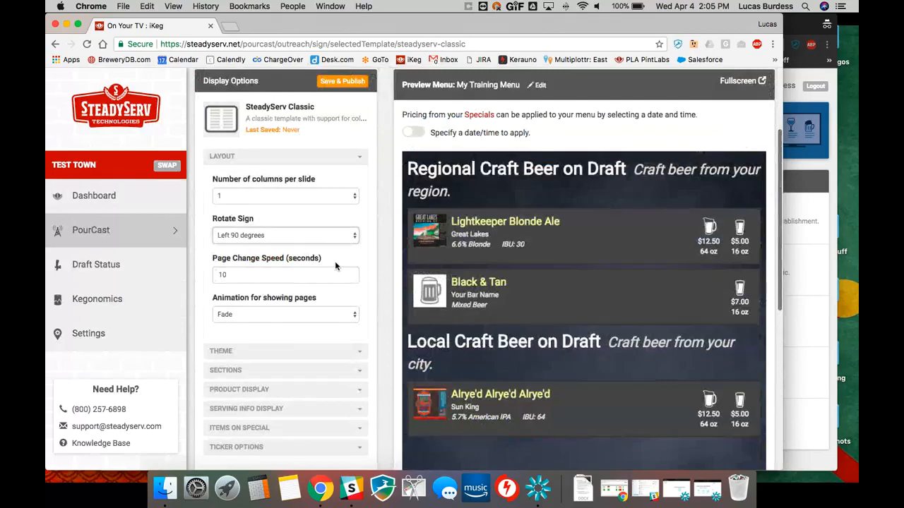
click(304, 235)
click(289, 226)
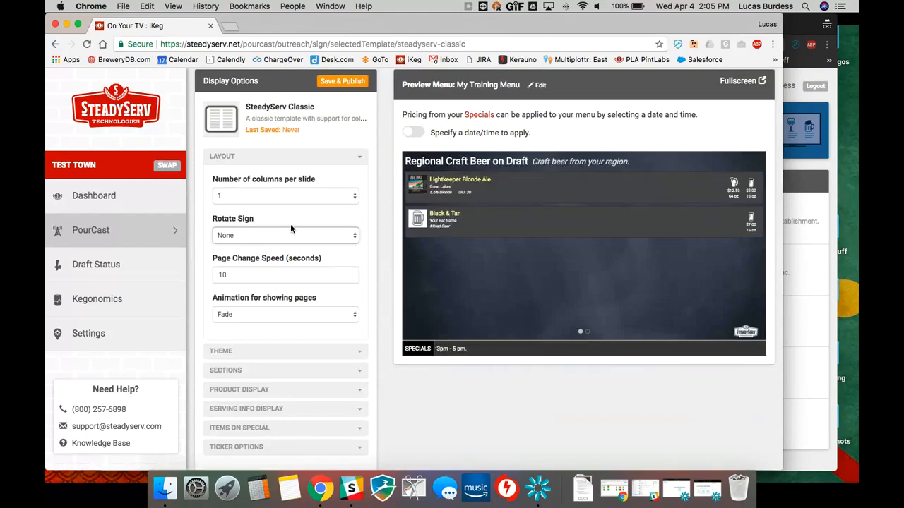
Step: Set the page change speed to 2 seconds
scroll(290, 229, up, 1)
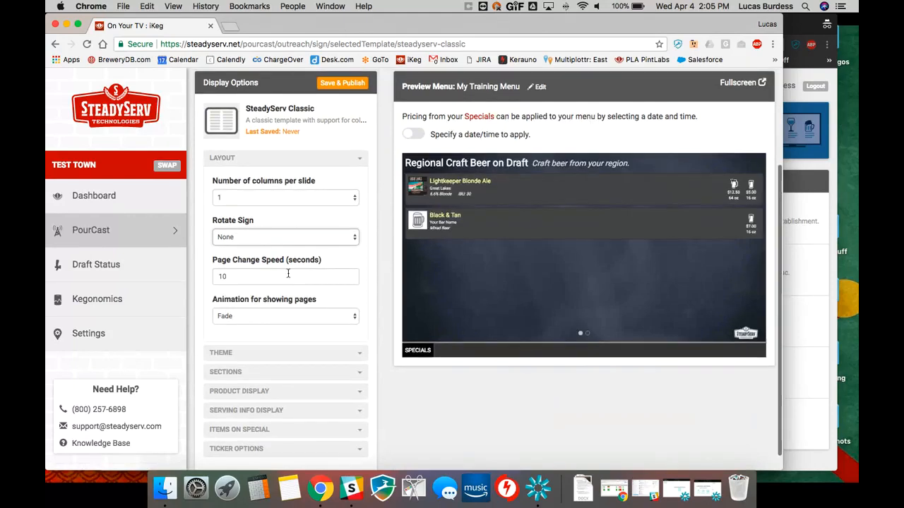
scroll(287, 274, down, 1)
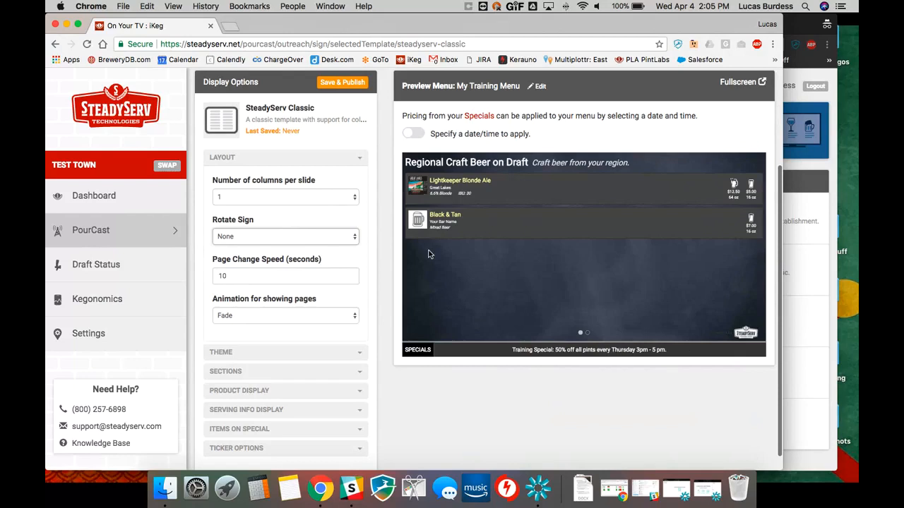
drag(262, 276, 181, 275)
scroll(180, 275, up, 1)
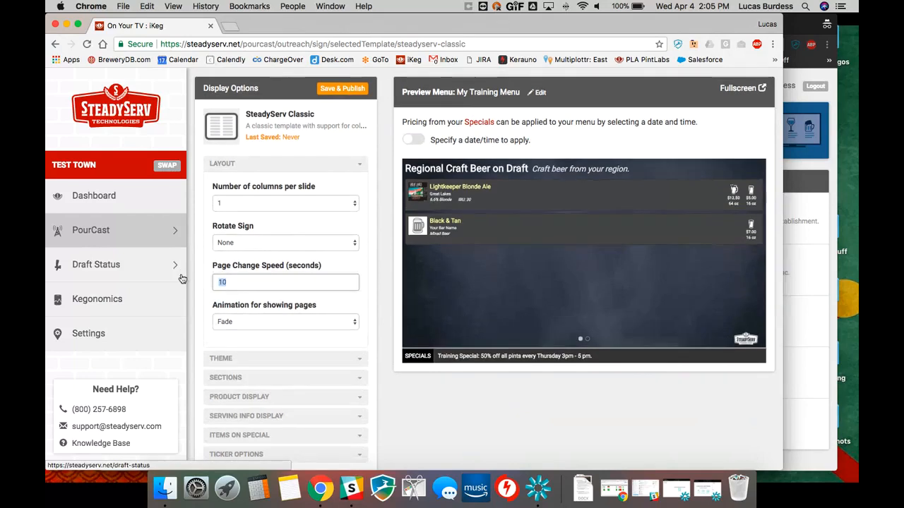
text(2)
click(372, 274)
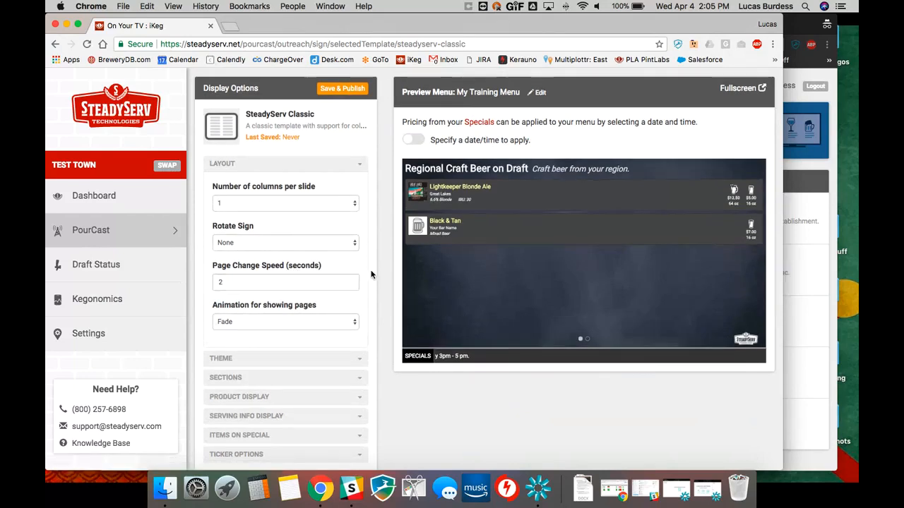
scroll(347, 300, down, 1)
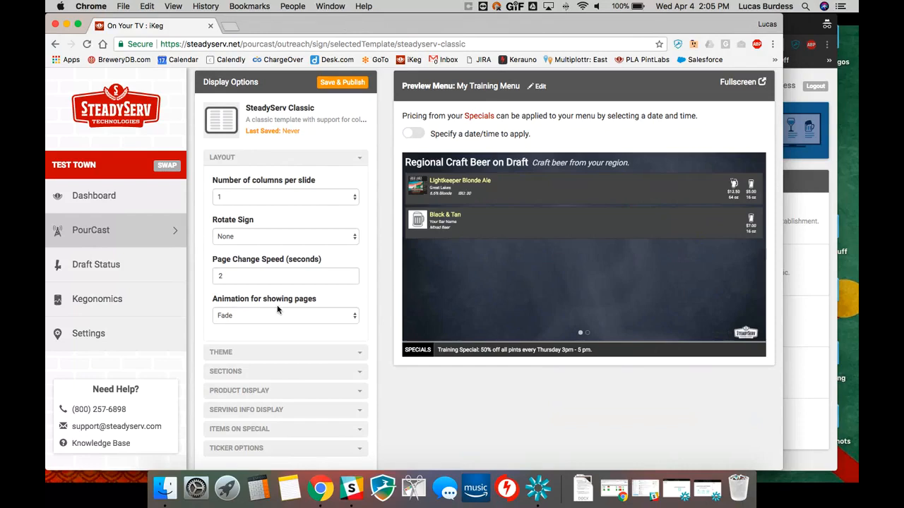
Step: Set the animation for showing pages to Scroll and collapse the layout options
scroll(271, 309, up, 1)
scroll(260, 311, down, 1)
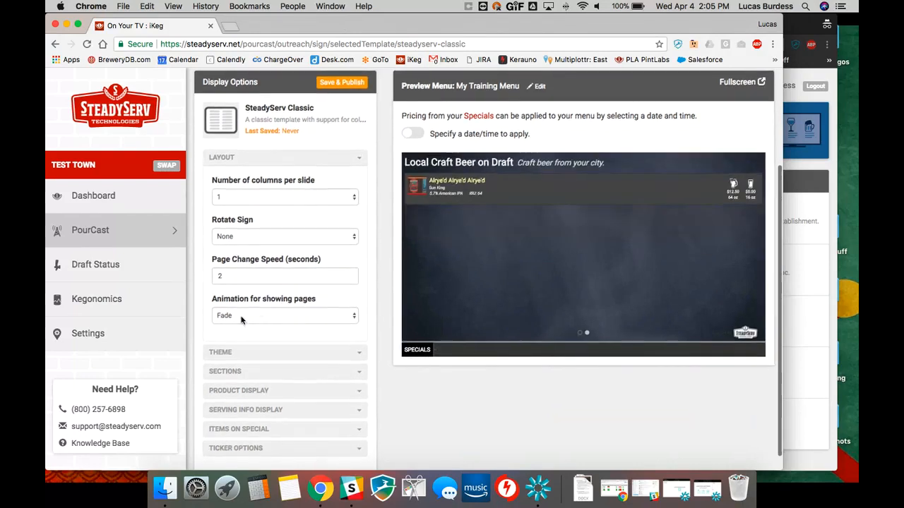
click(253, 315)
click(236, 324)
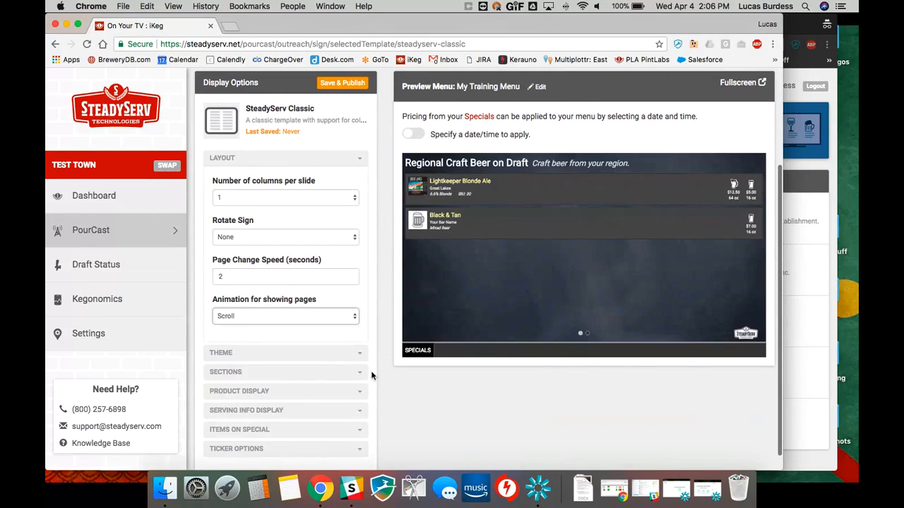
click(360, 163)
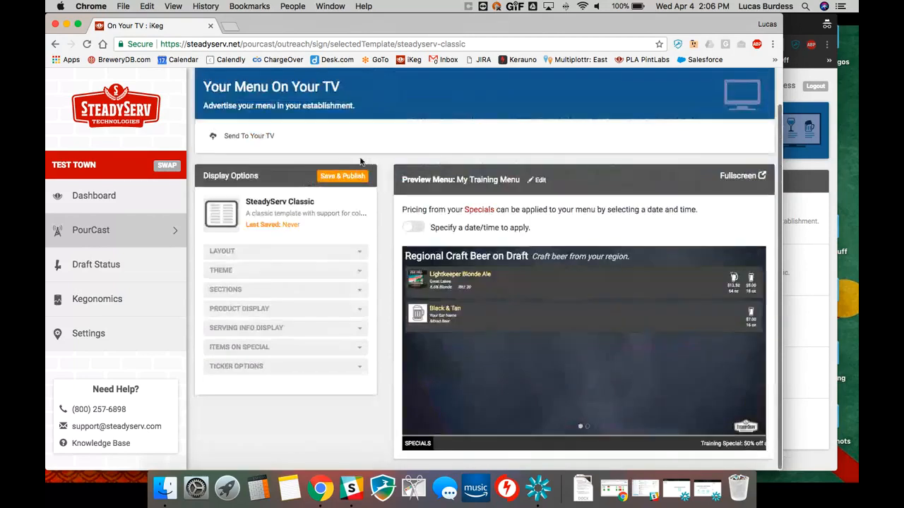
Step: Set the menu background image to Chalkboard Violet in the theme options
click(327, 268)
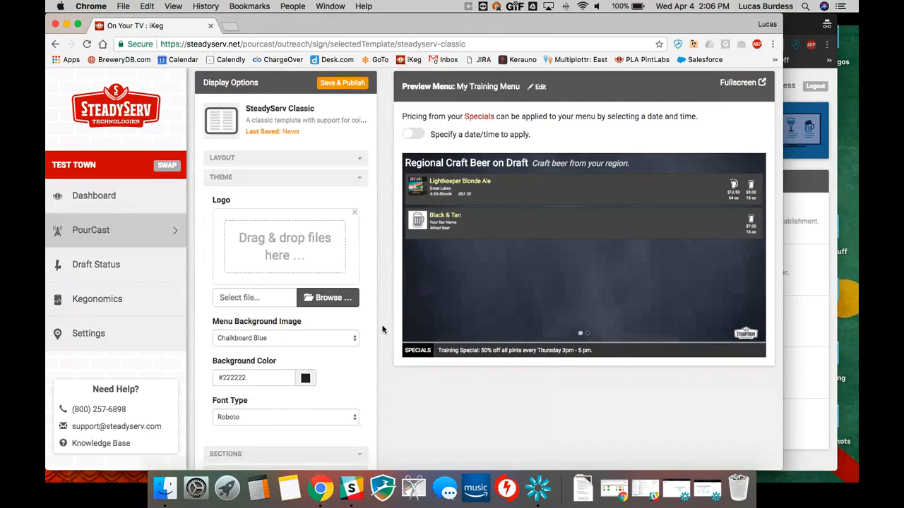
scroll(370, 317, down, 1)
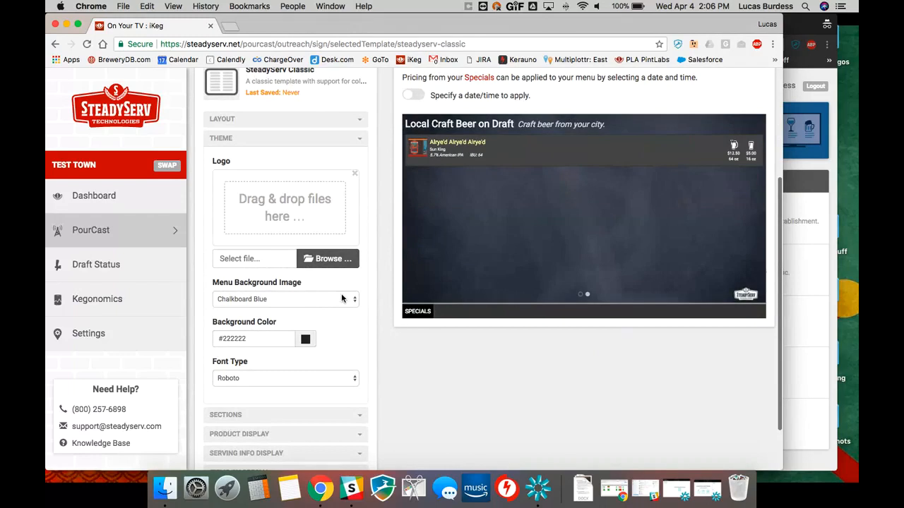
click(342, 299)
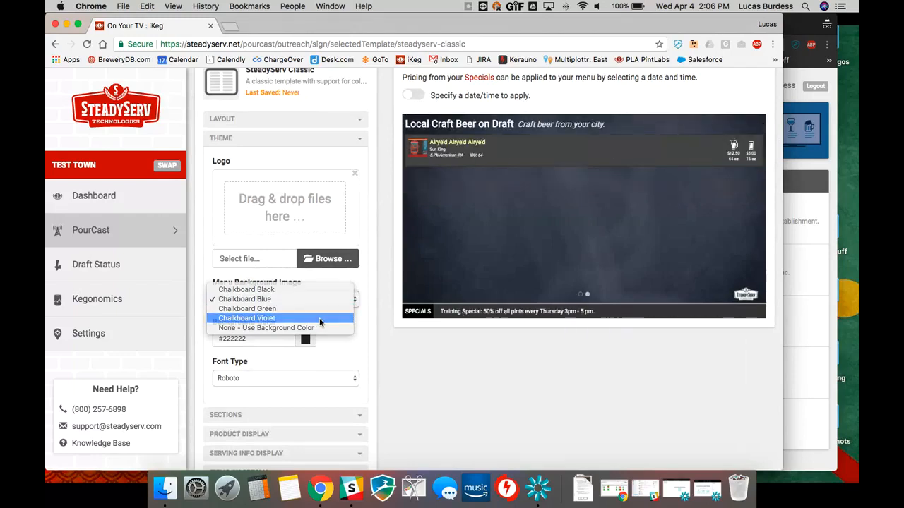
click(318, 319)
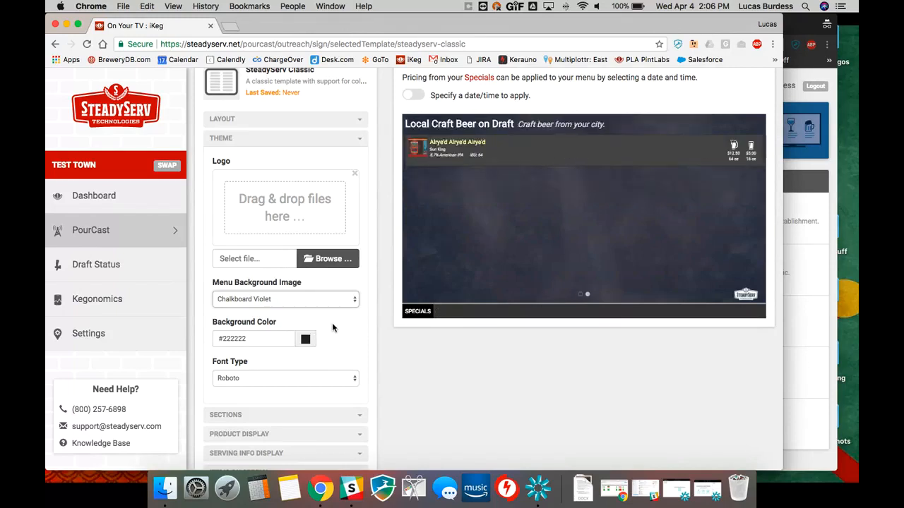
Step: Set the theme's font type to Lato and collapse the theme options
scroll(336, 325, down, 1)
click(308, 349)
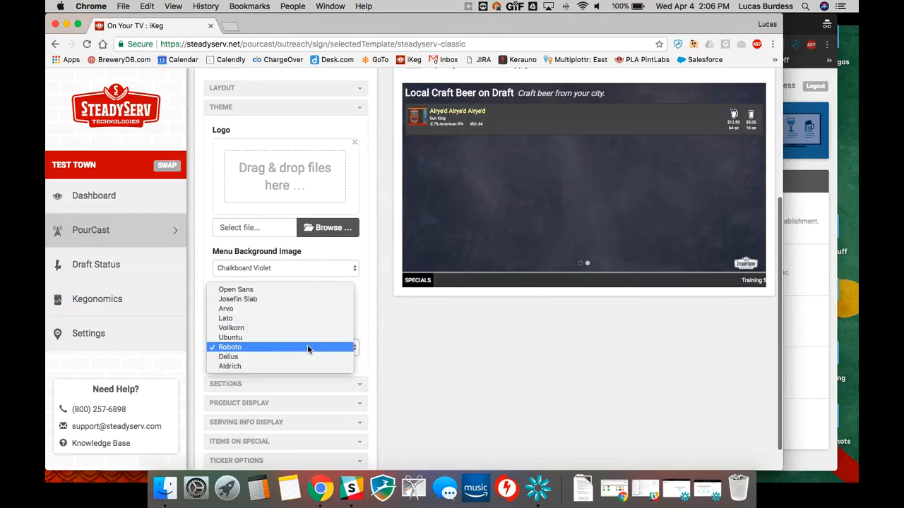
click(282, 318)
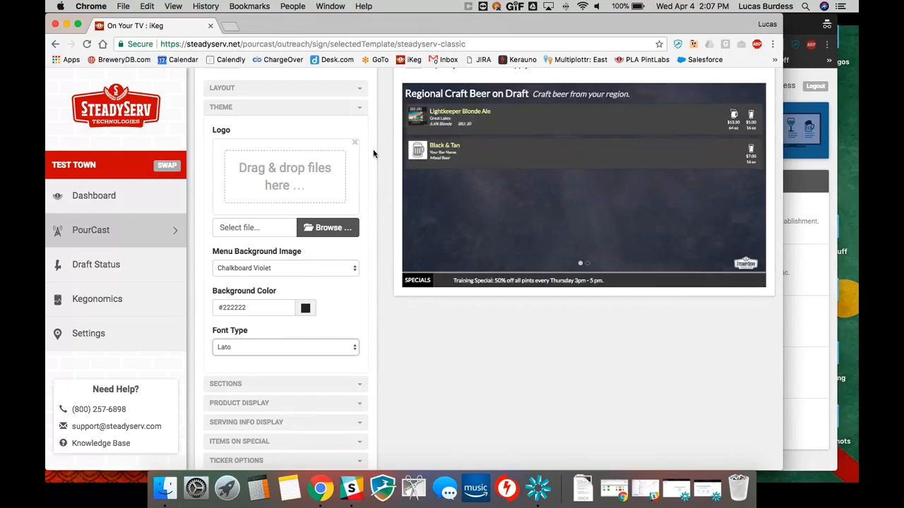
click(357, 107)
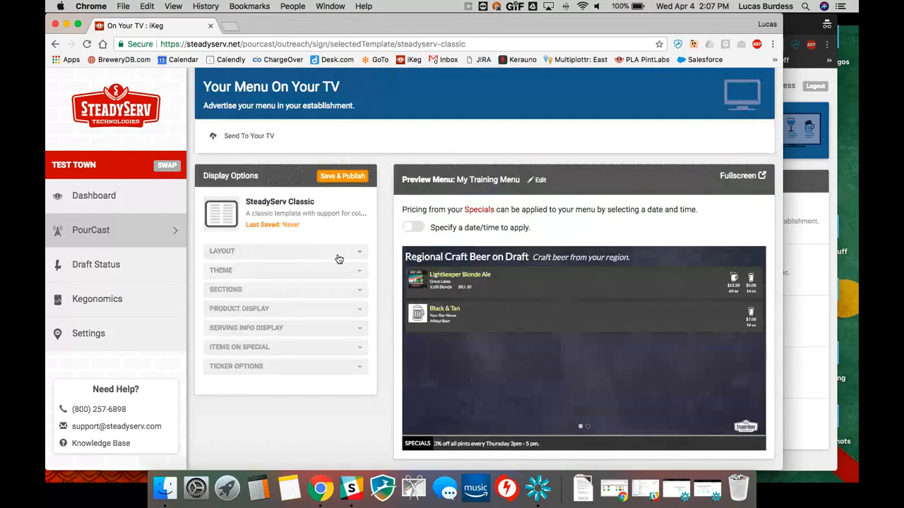
Step: Try hiding the section headers, turn them back on, and look through the section title text size choices
click(334, 289)
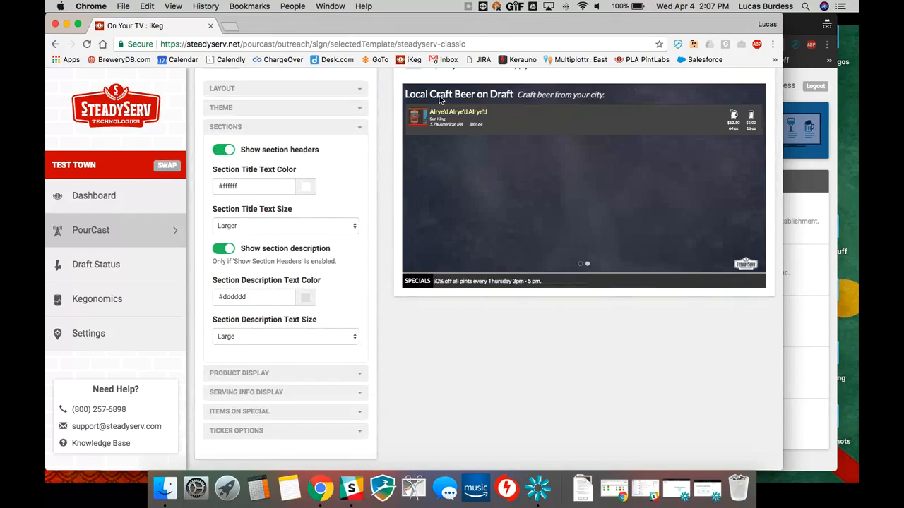
click(231, 152)
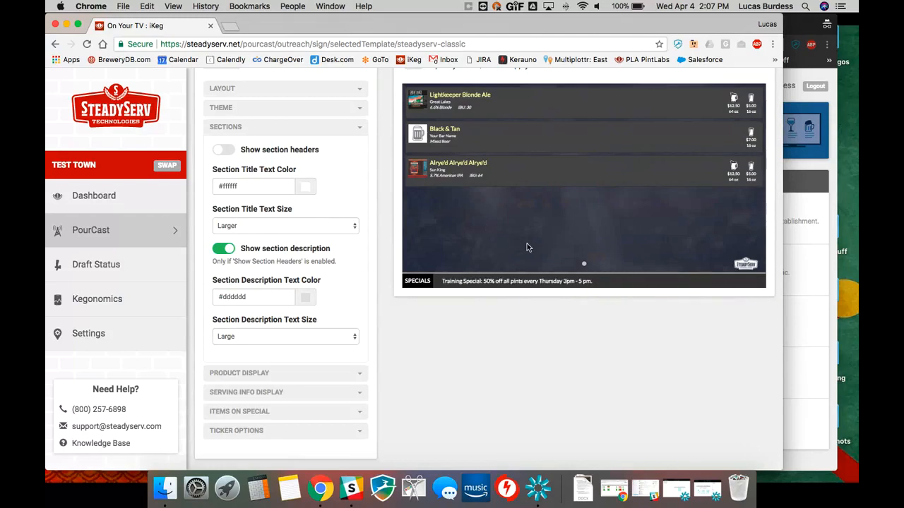
click(218, 150)
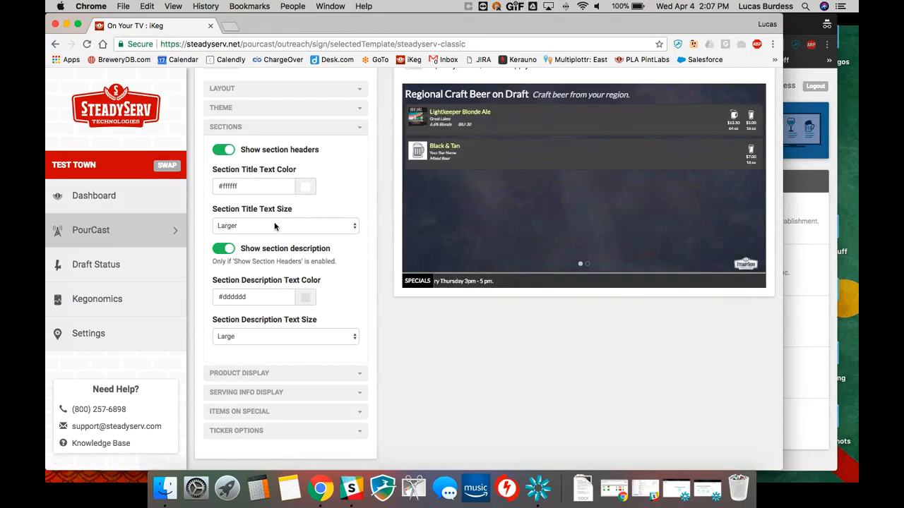
click(262, 227)
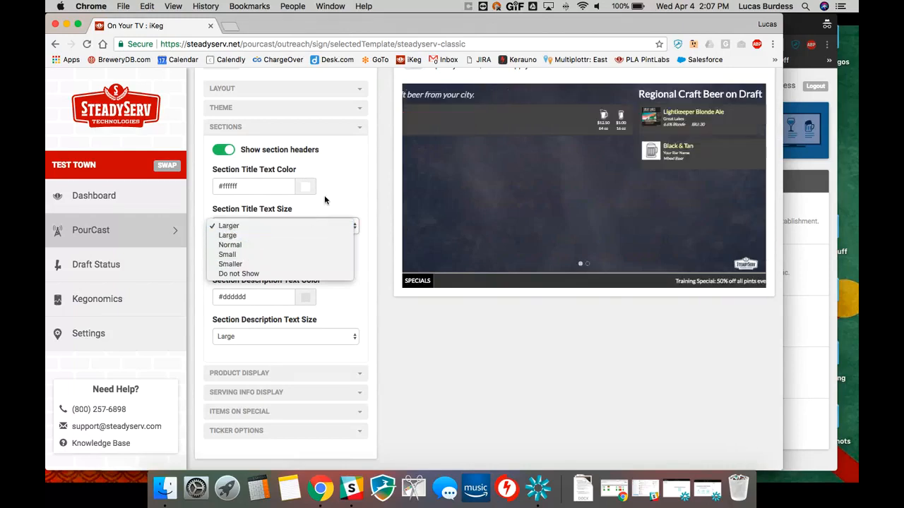
click(346, 193)
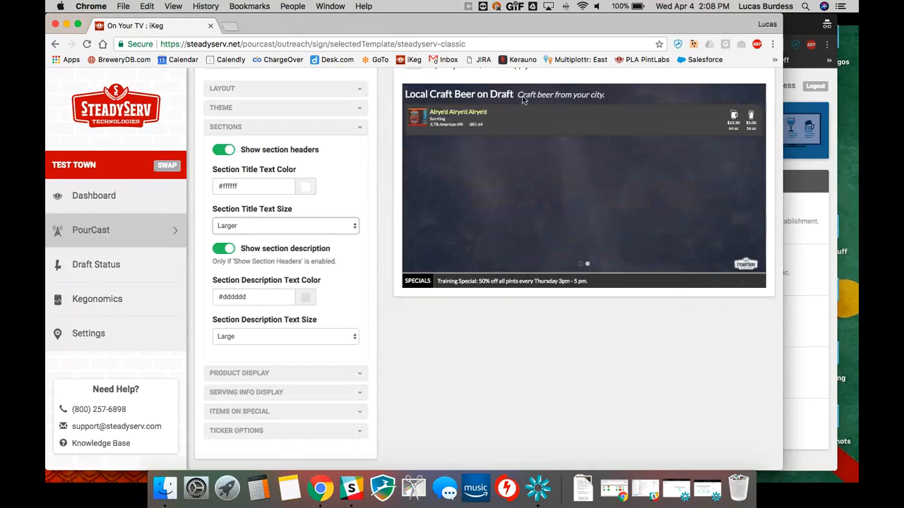
Step: Turn off the section descriptions and collapse the section options
click(224, 250)
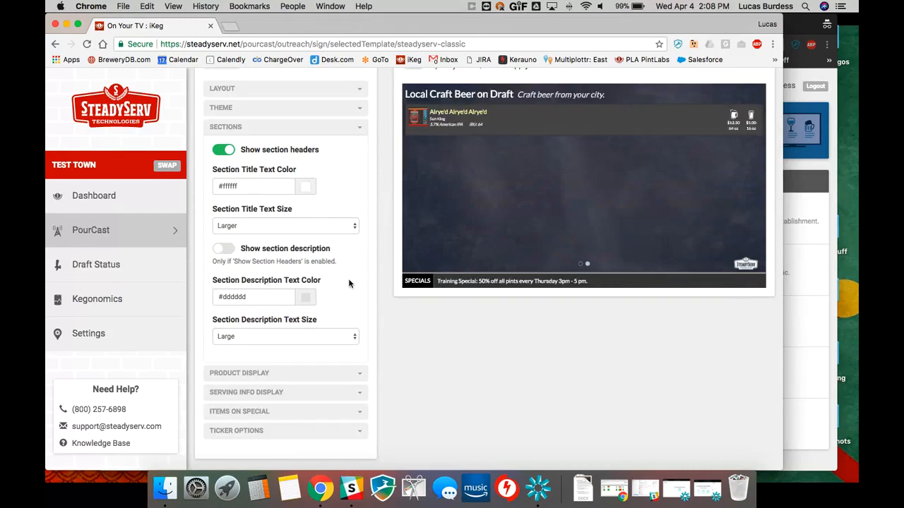
scroll(347, 281, down, 1)
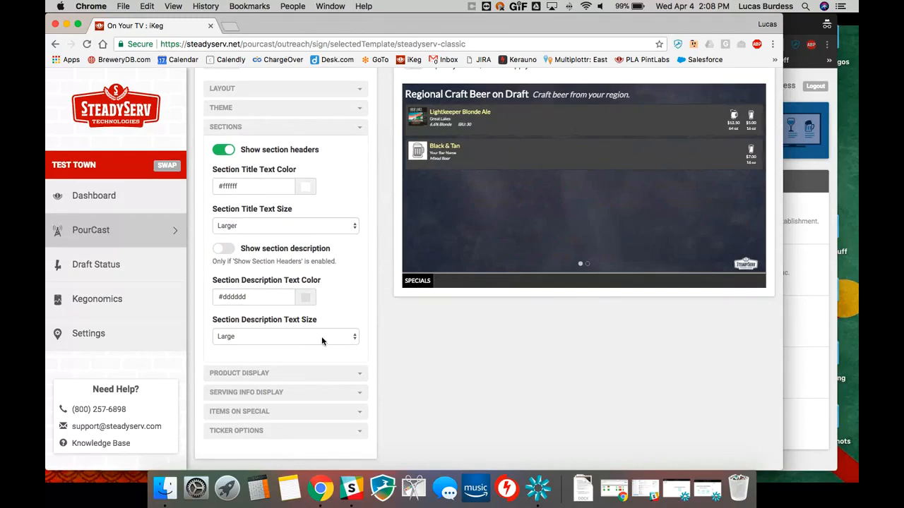
click(356, 134)
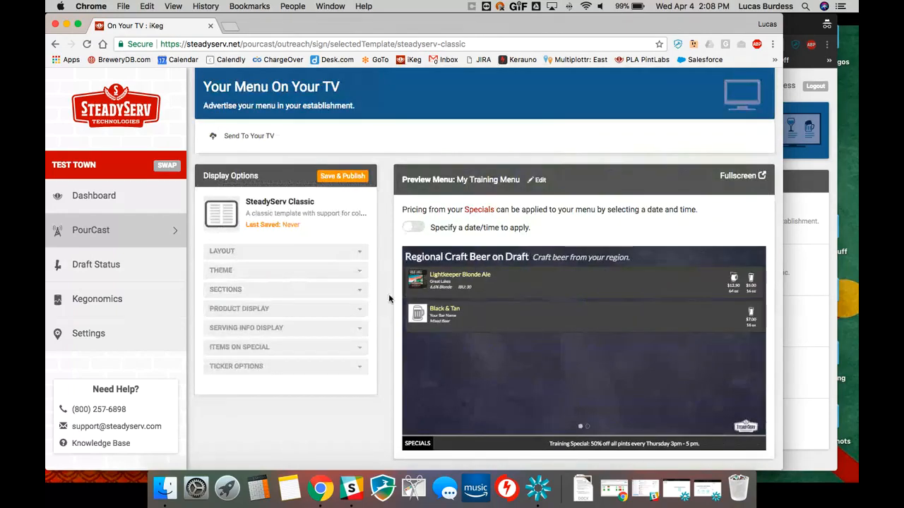
Step: Set the icon shown for each product to Brewery/Producer Logo in the product display options and check the menu preview
click(306, 311)
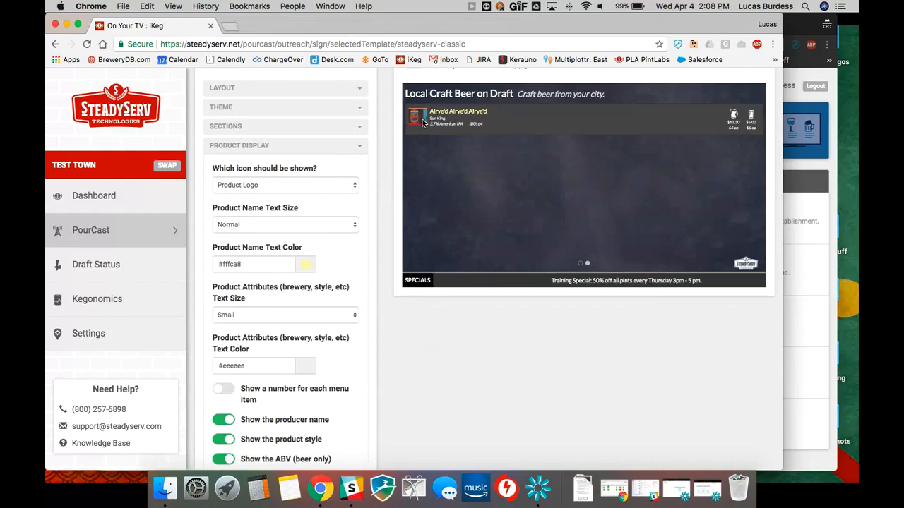
click(353, 185)
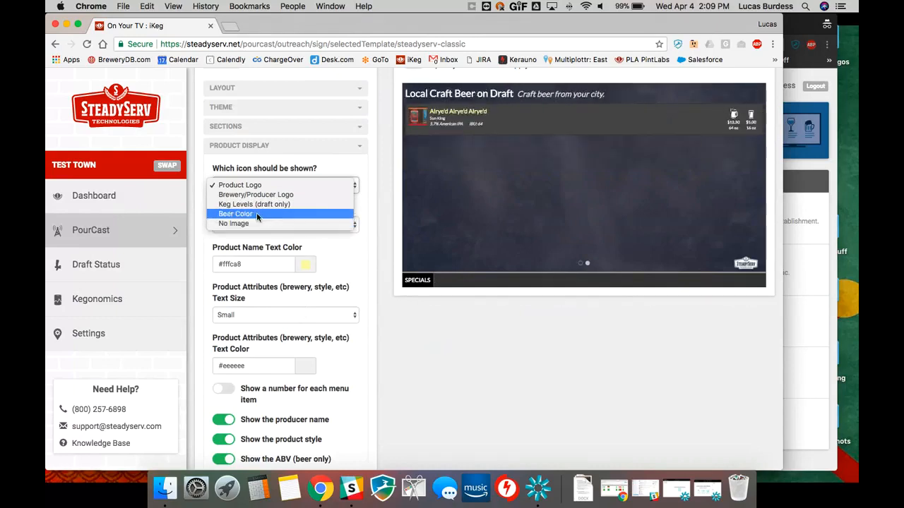
click(259, 196)
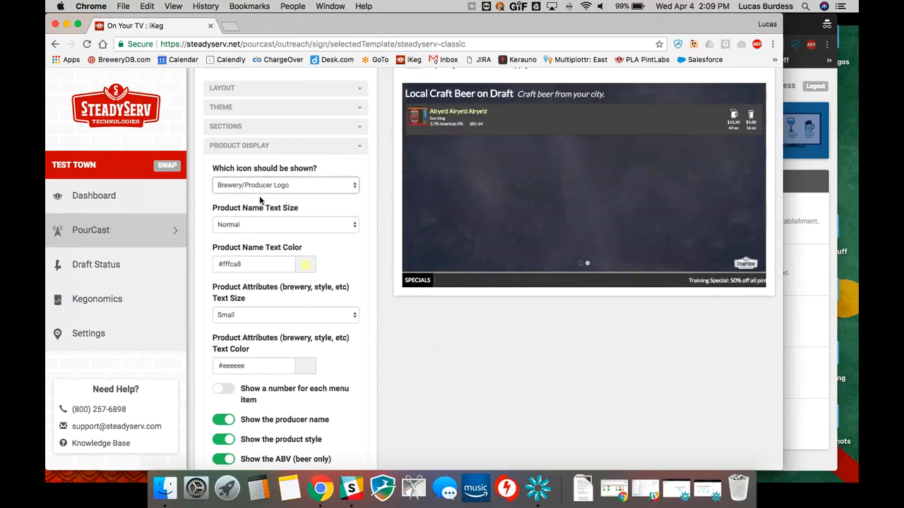
scroll(260, 196, down, 2)
scroll(259, 195, down, 3)
scroll(261, 196, up, 6)
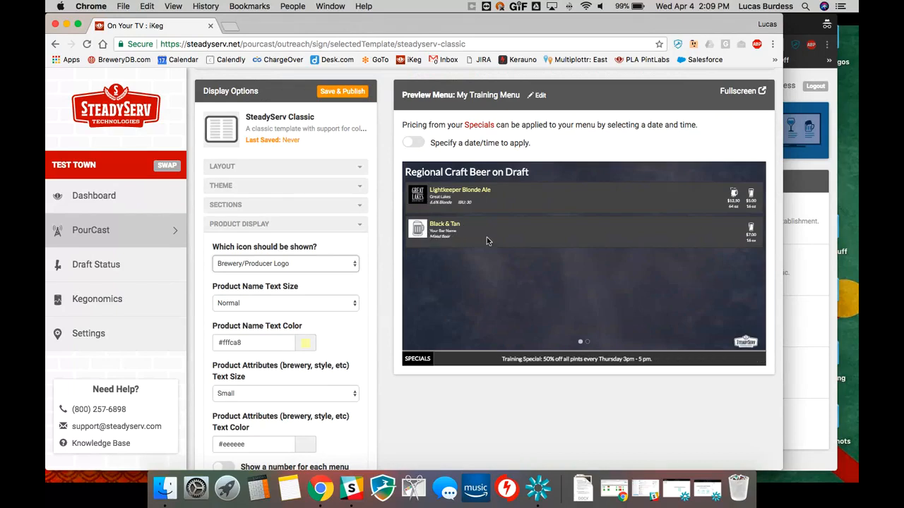
scroll(361, 242, down, 3)
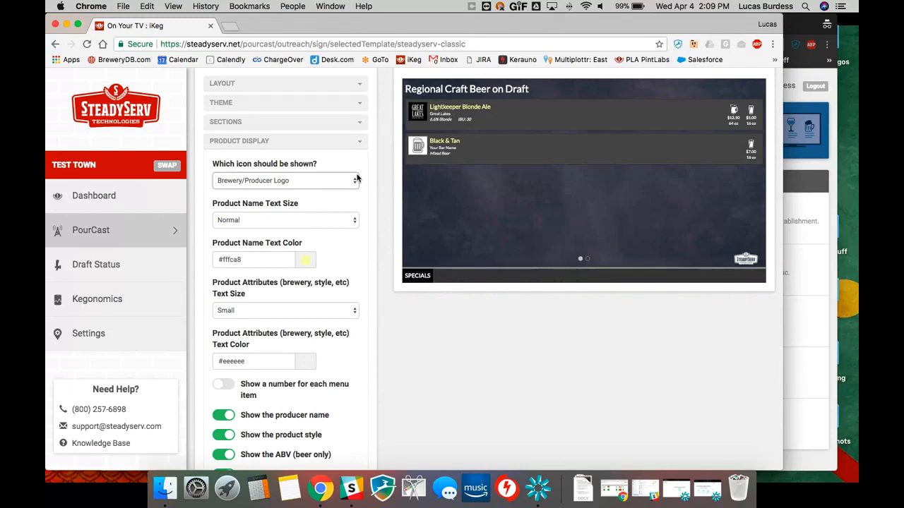
Step: Change the product name text color to purple (#b50bde) and check it in the menu preview
click(299, 265)
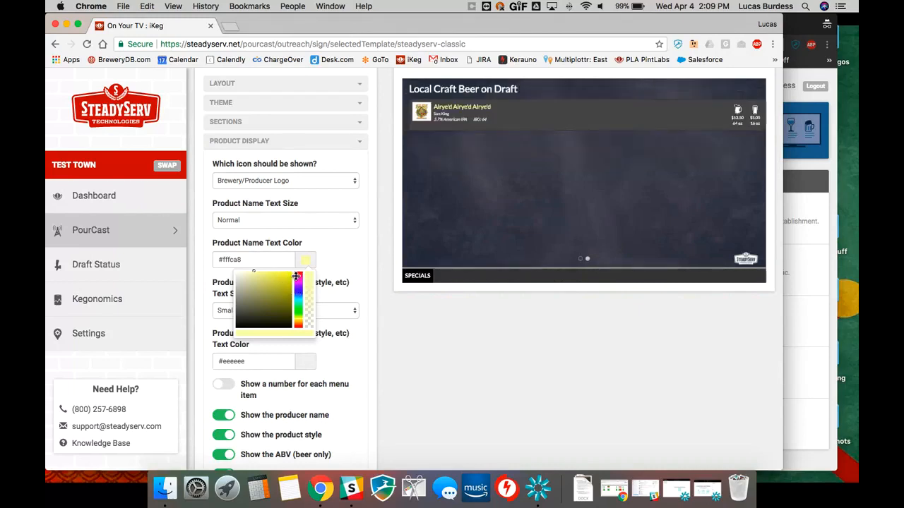
mouse_move(300, 276)
mouse_down()
mouse_move(298, 293)
mouse_move(298, 283)
mouse_up()
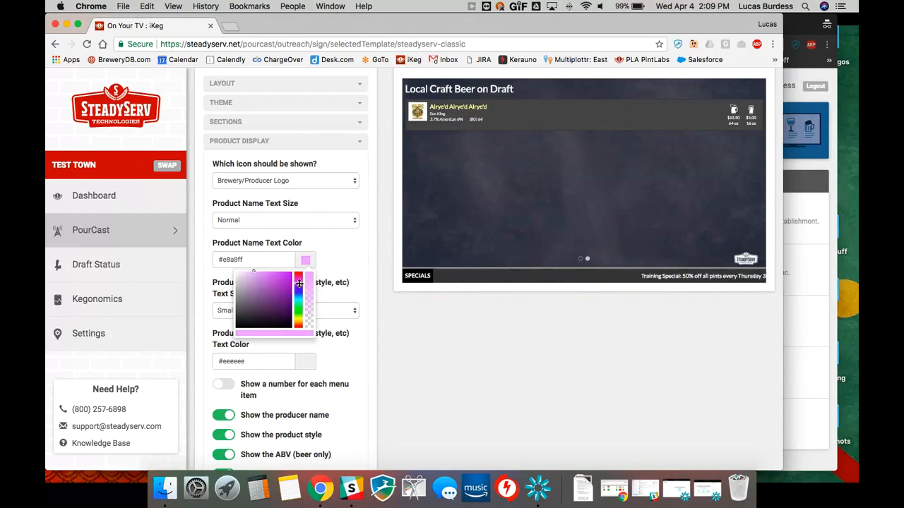
click(288, 278)
click(344, 262)
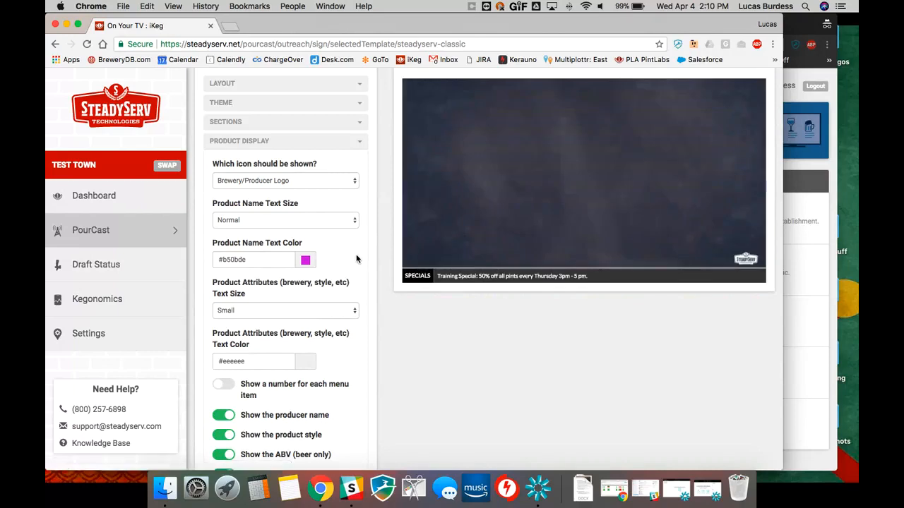
scroll(416, 198, up, 1)
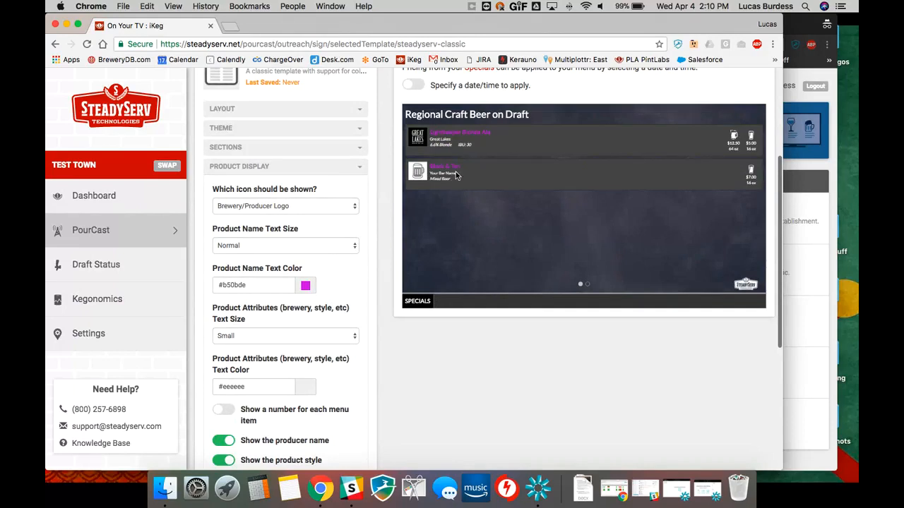
scroll(343, 293, down, 1)
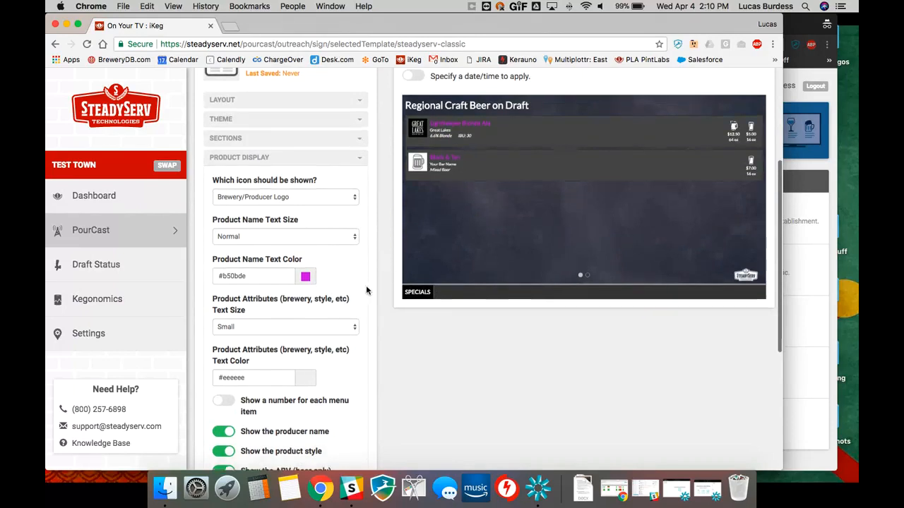
Step: Set the text size of the product attributes (brewery, style, etc) to Normal
scroll(273, 287, down, 2)
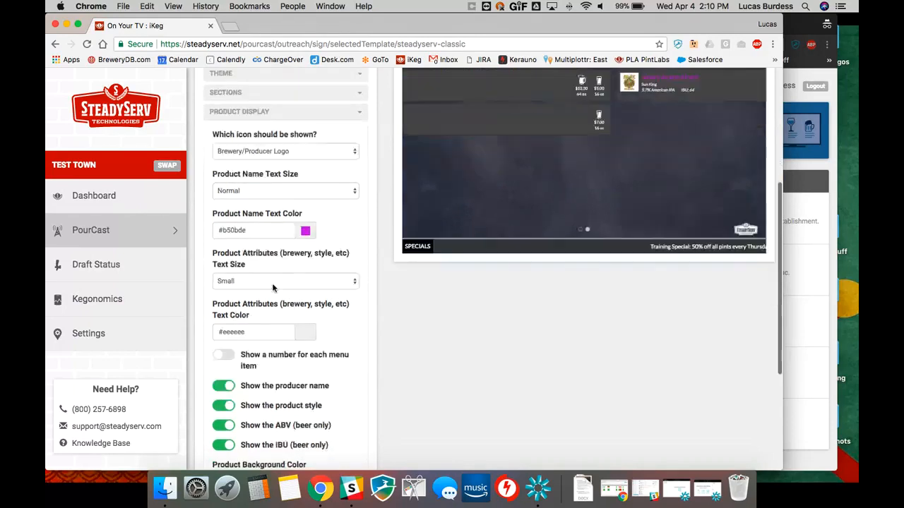
scroll(323, 267, up, 3)
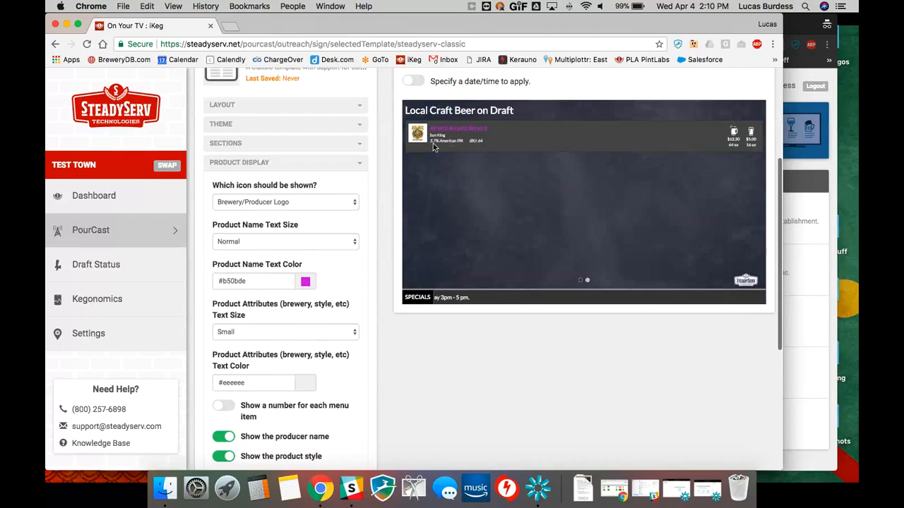
click(356, 329)
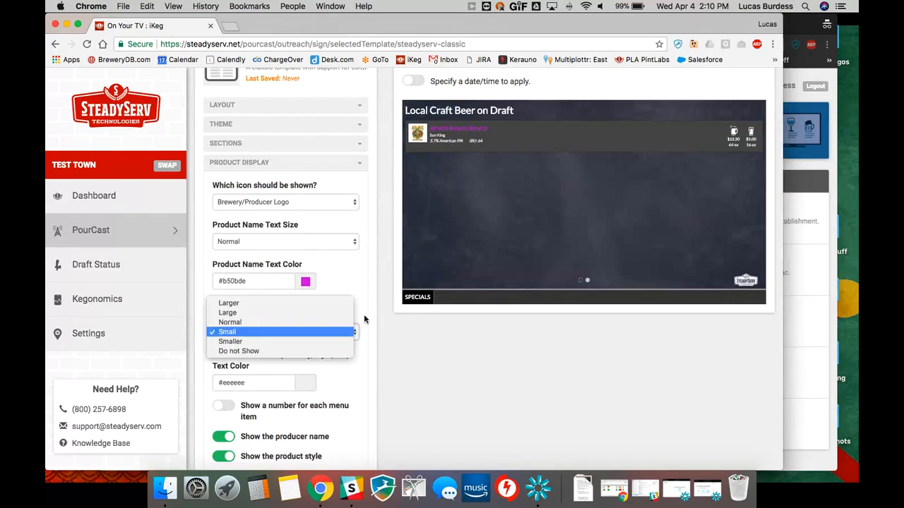
click(268, 322)
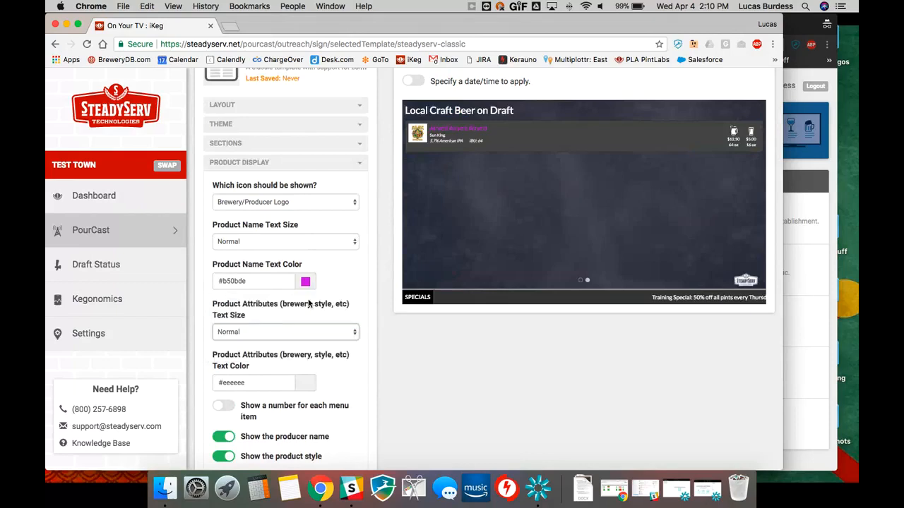
Step: Try showing a number for each menu item, check the preview, and turn the numbering off again
scroll(348, 285, down, 1)
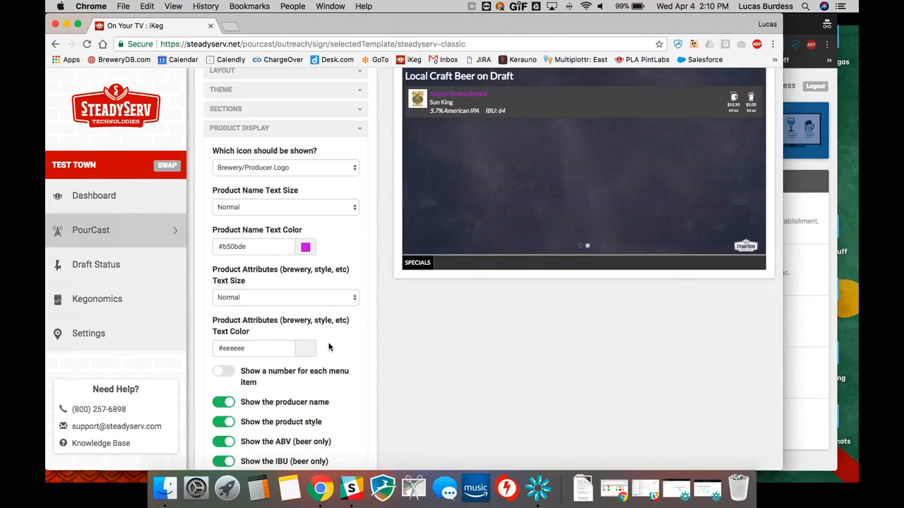
scroll(329, 347, down, 1)
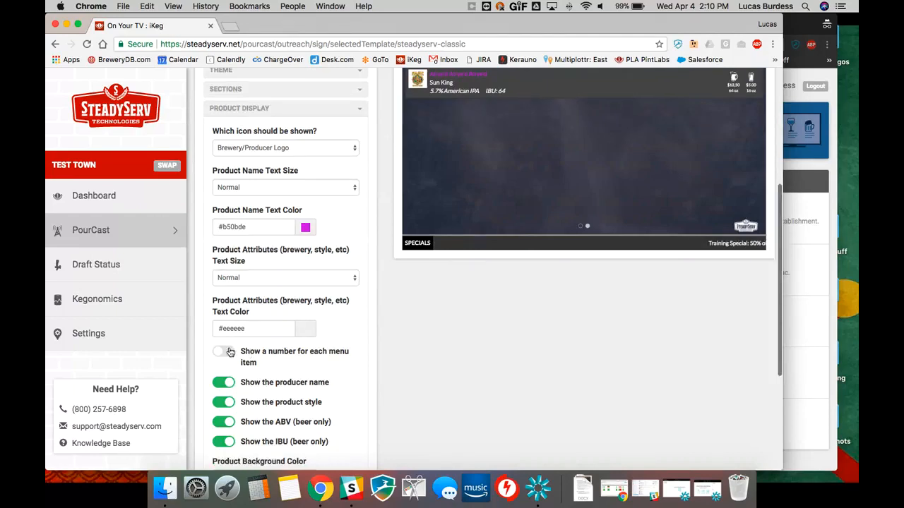
scroll(248, 345, up, 2)
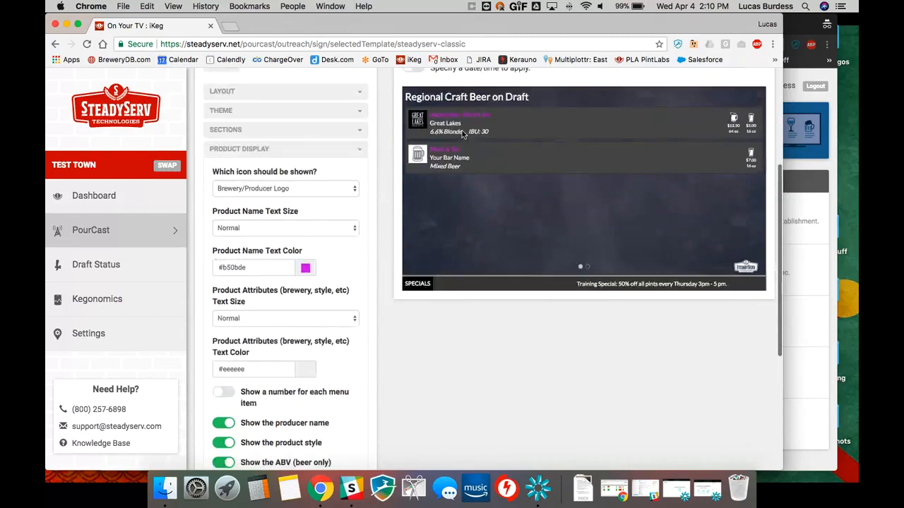
click(224, 393)
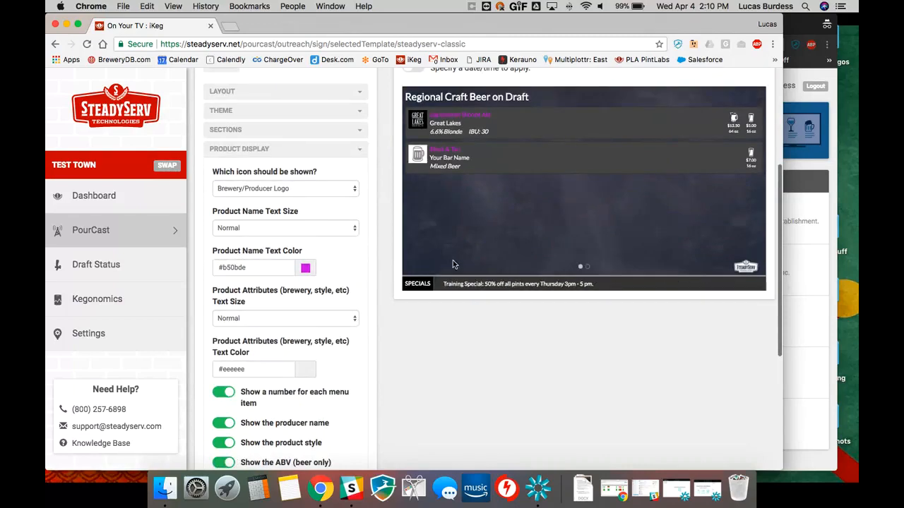
scroll(346, 371, down, 2)
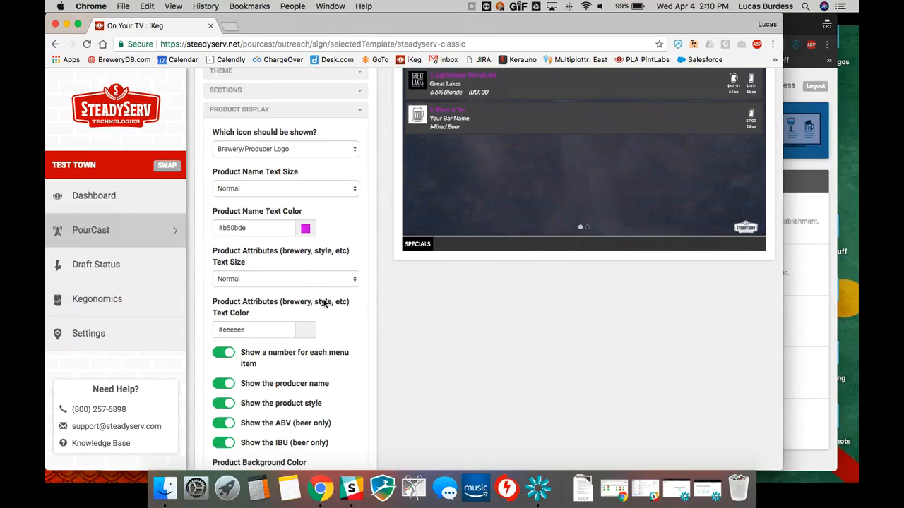
scroll(328, 300, down, 1)
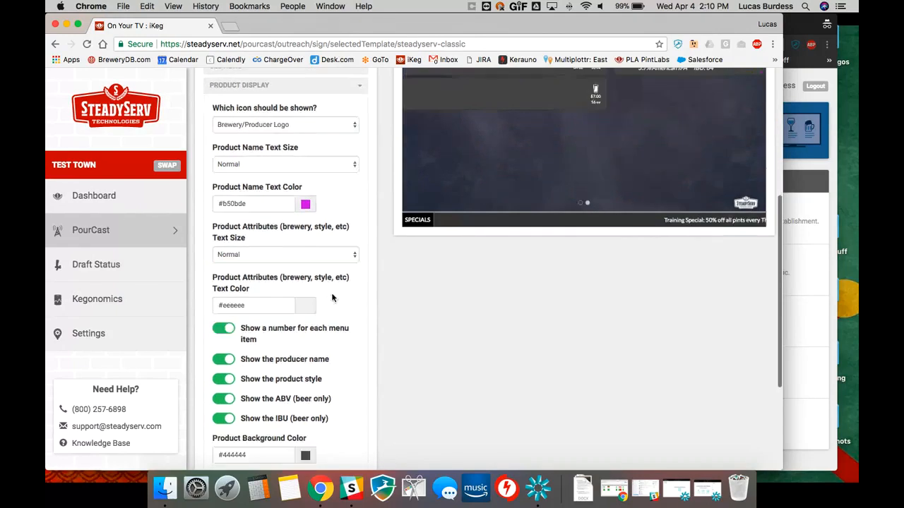
click(246, 333)
Step: Review the remaining product display options, from producer name, style, ABV and IBU to background color, border color and hiding products without serving sizes
scroll(246, 332, down, 2)
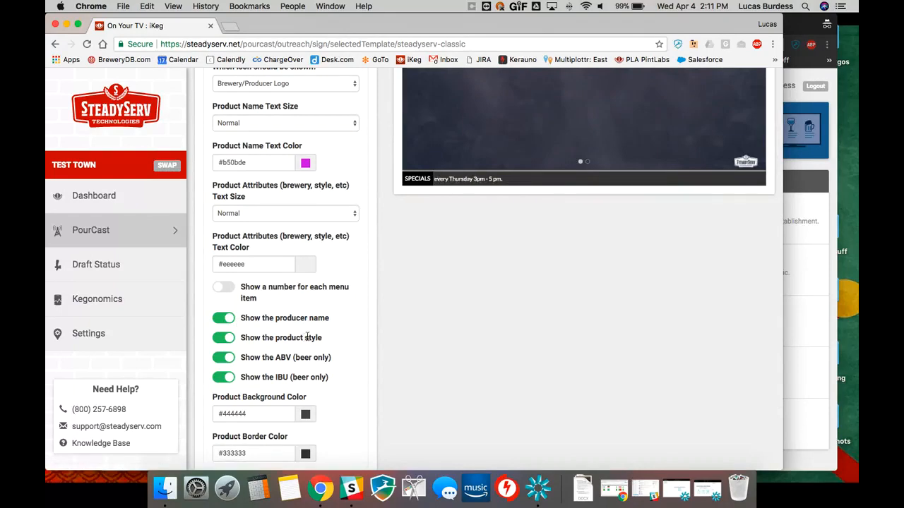
scroll(335, 346, up, 2)
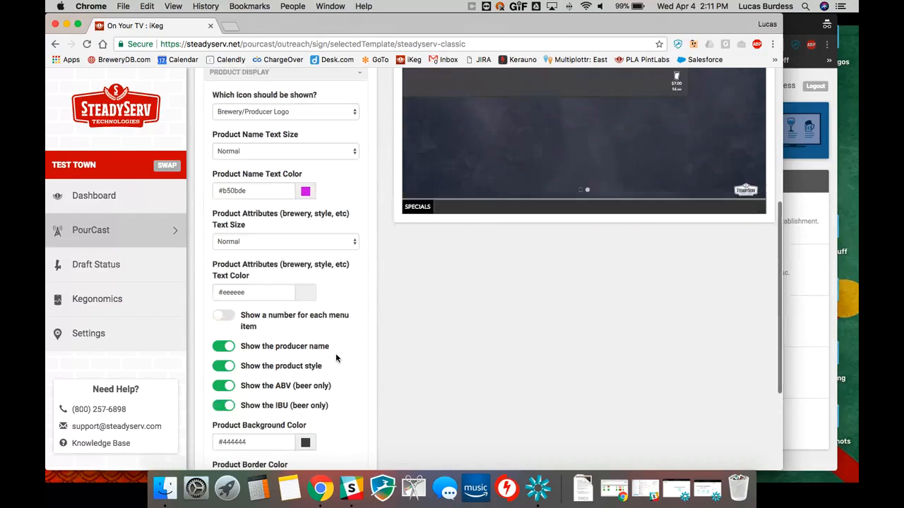
scroll(296, 358, up, 3)
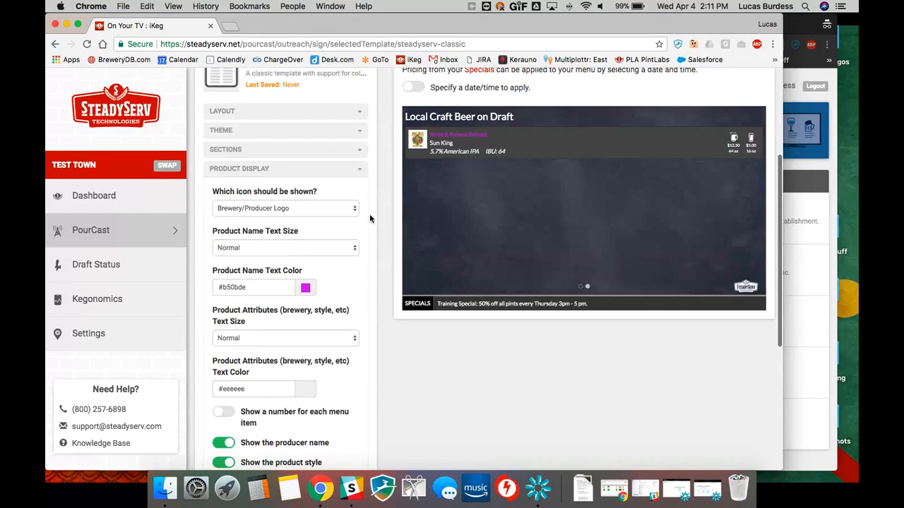
scroll(326, 226, down, 5)
scroll(326, 226, down, 1)
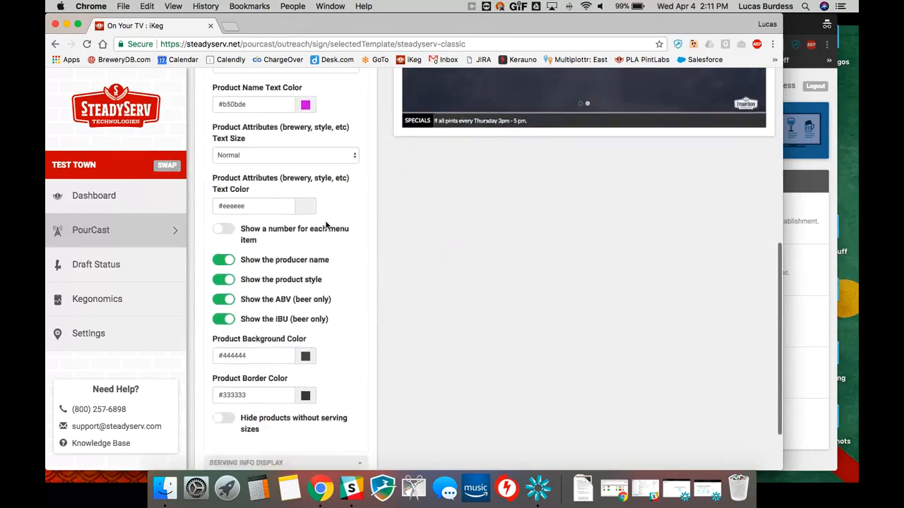
scroll(326, 226, up, 7)
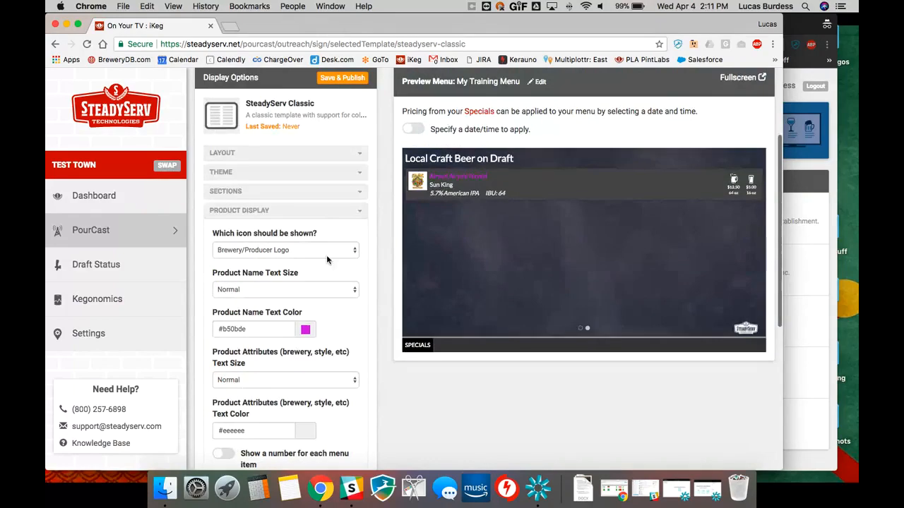
scroll(327, 255, down, 5)
scroll(291, 269, down, 3)
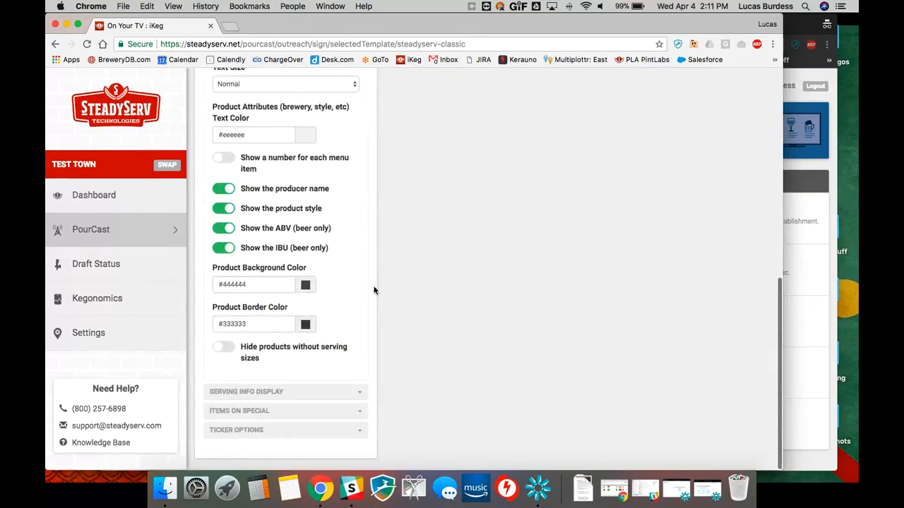
scroll(386, 283, up, 8)
scroll(344, 307, down, 5)
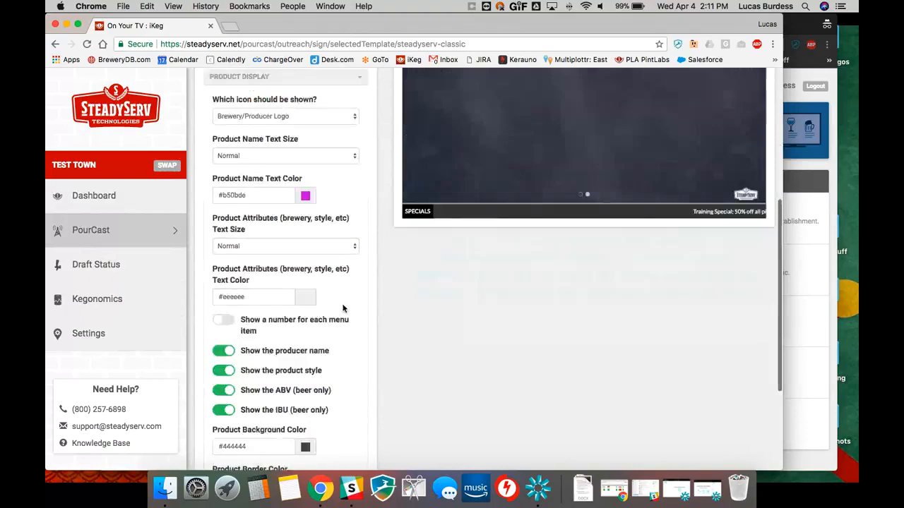
scroll(328, 303, down, 2)
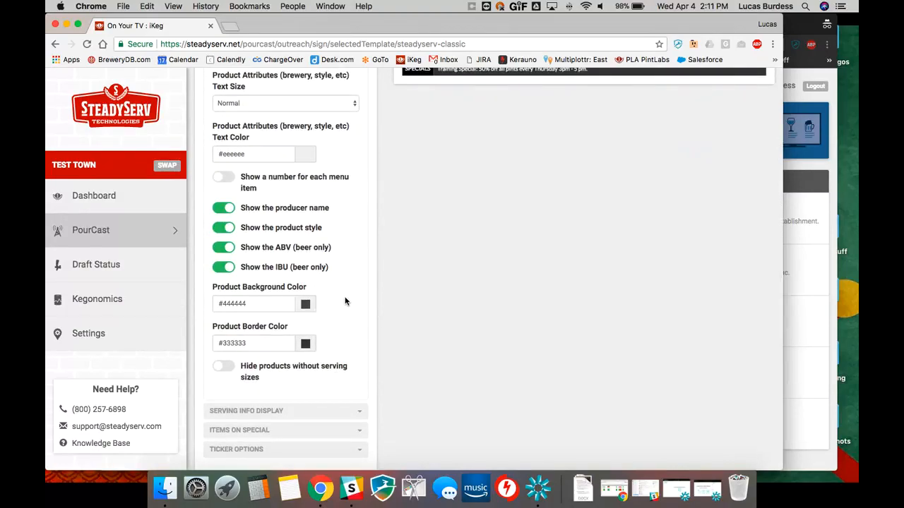
scroll(345, 301, up, 6)
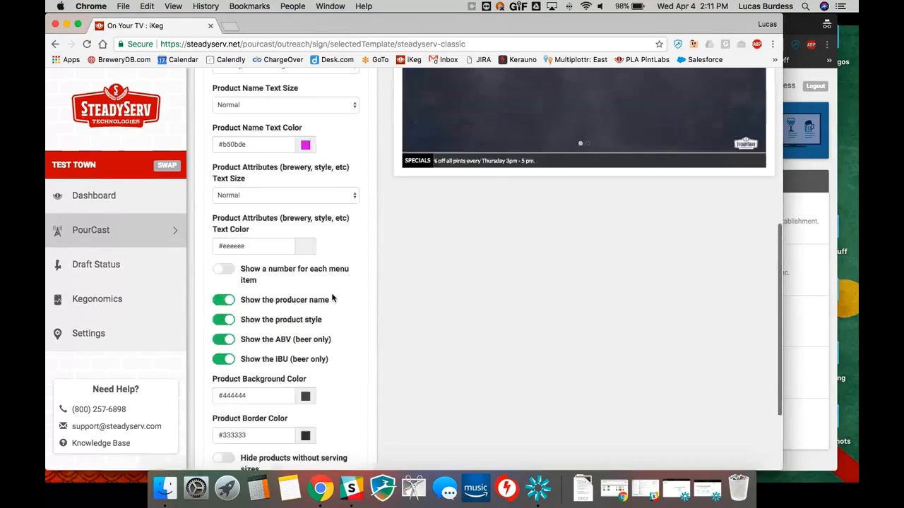
scroll(337, 297, up, 1)
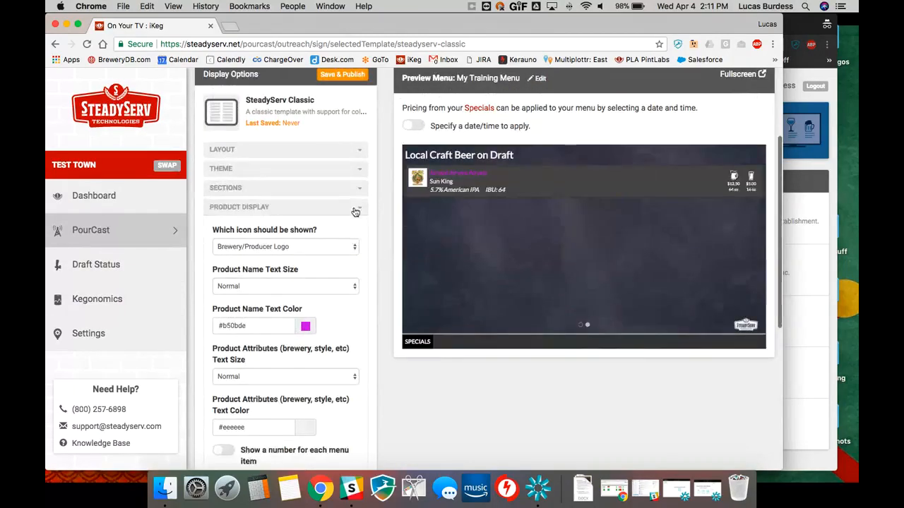
Step: Collapse the product display options and open the serving info display options
click(357, 212)
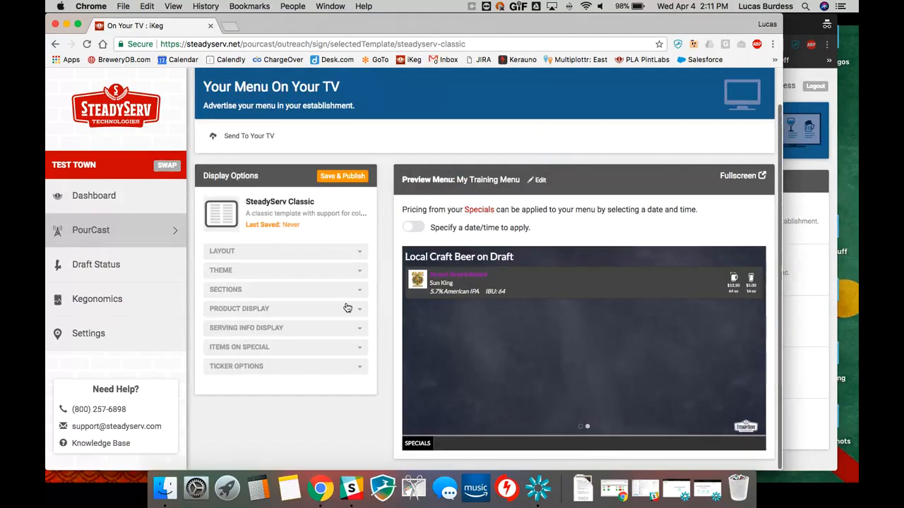
click(304, 329)
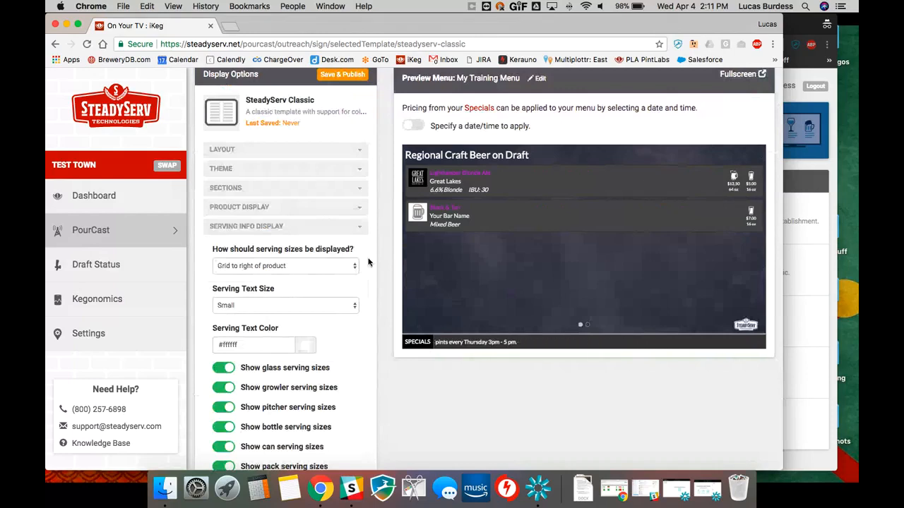
Step: Display the serving sizes as rows below the product and set the serving text size to Normal
click(347, 266)
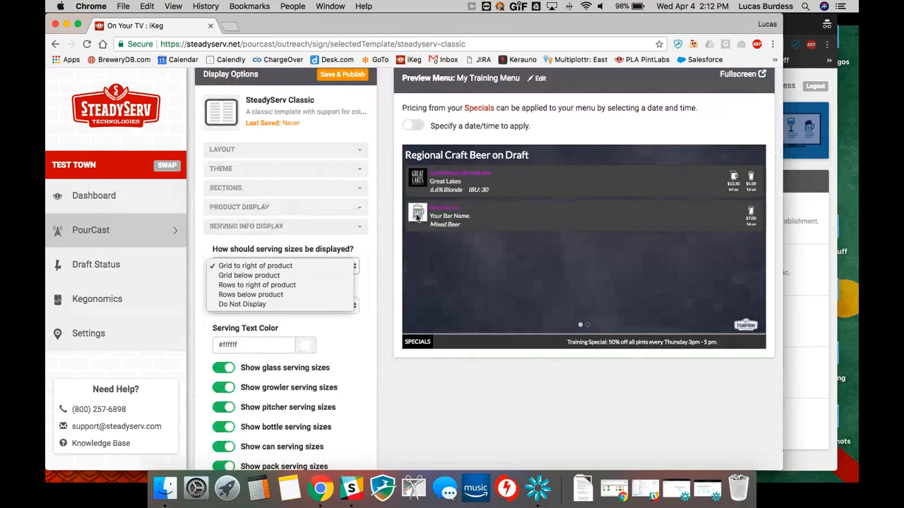
click(274, 297)
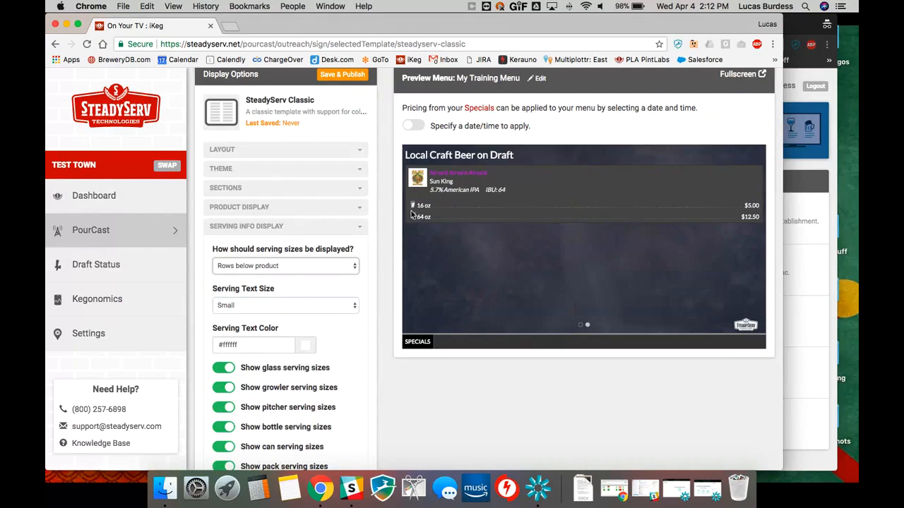
click(336, 310)
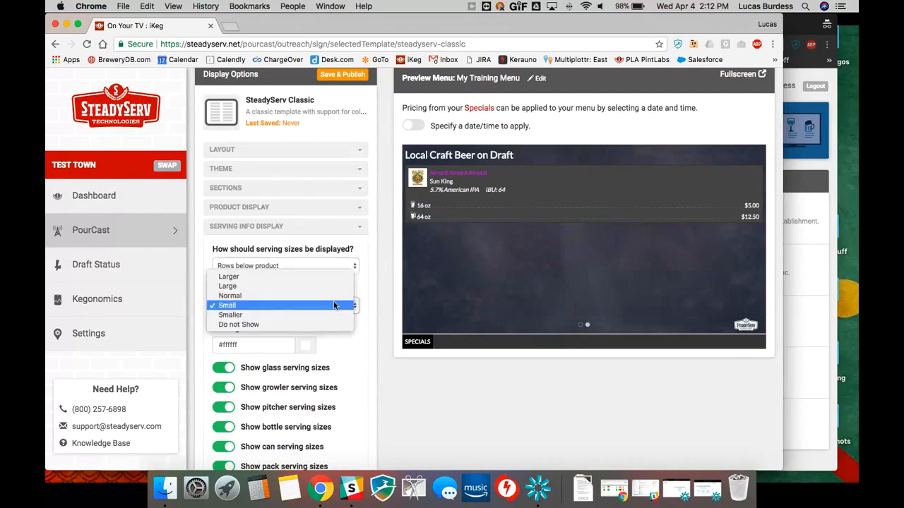
click(336, 297)
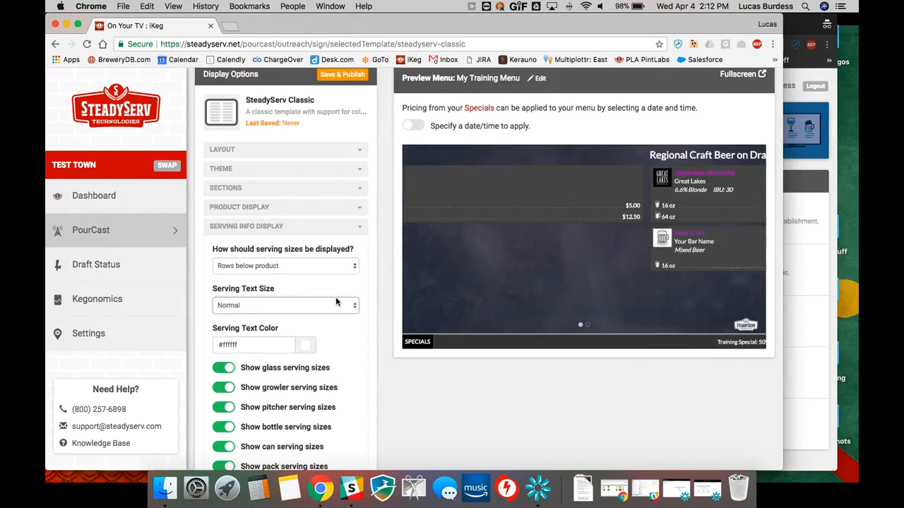
Step: Examine the updated preview and review the serving text color and the glass, growler, pitcher, bottle, can and pack serving size options
scroll(337, 301, down, 1)
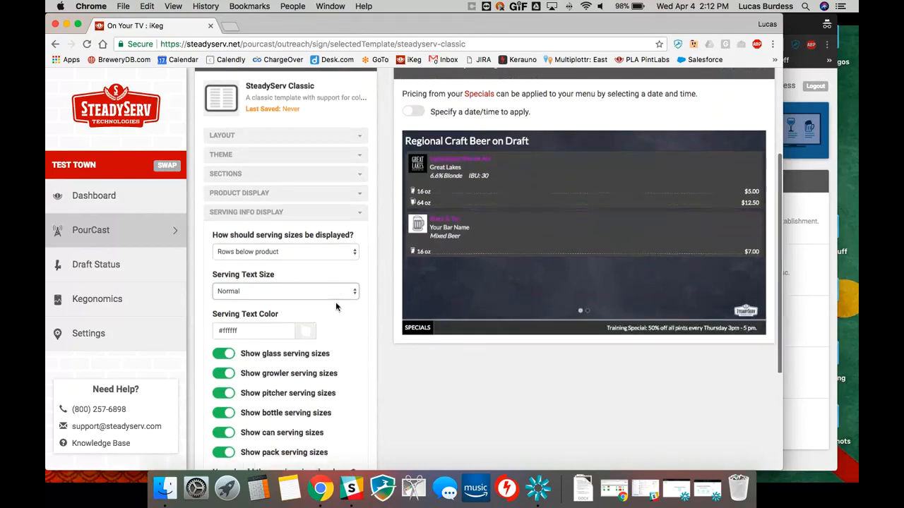
scroll(337, 326, down, 1)
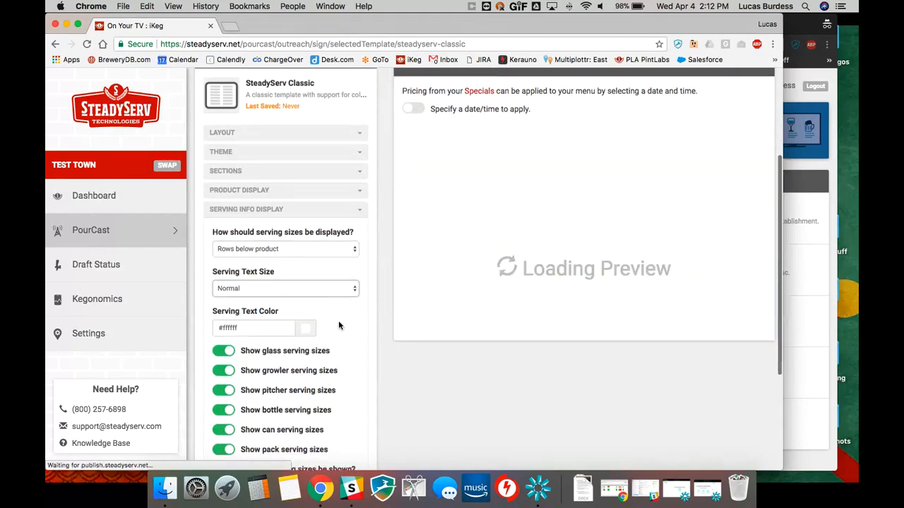
scroll(339, 307, down, 2)
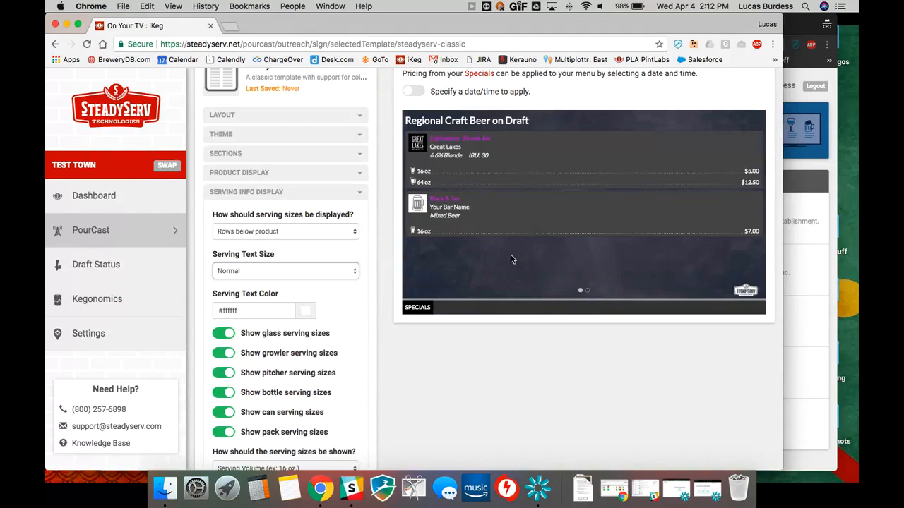
scroll(377, 274, down, 4)
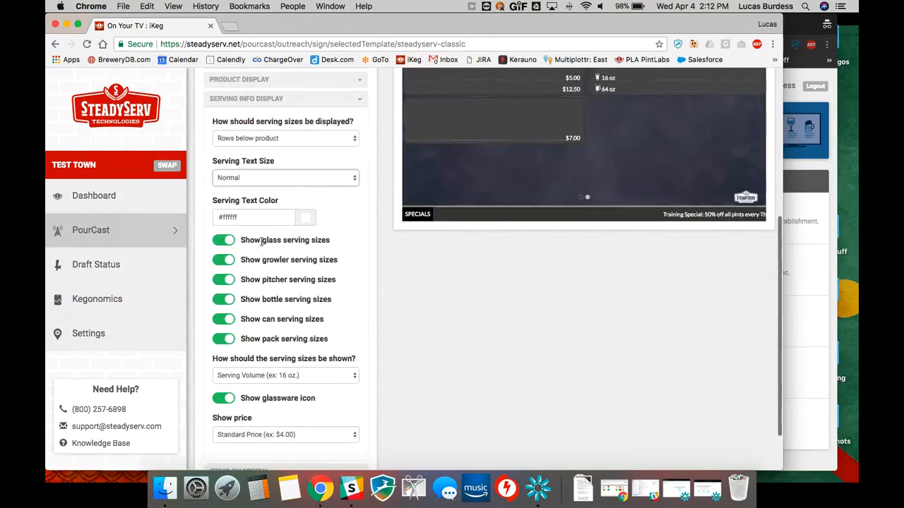
scroll(336, 281, up, 1)
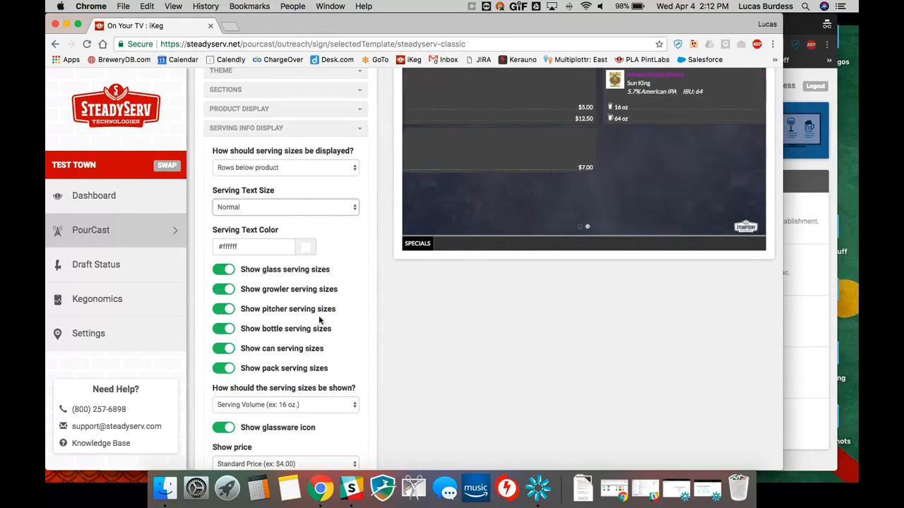
scroll(319, 317, up, 2)
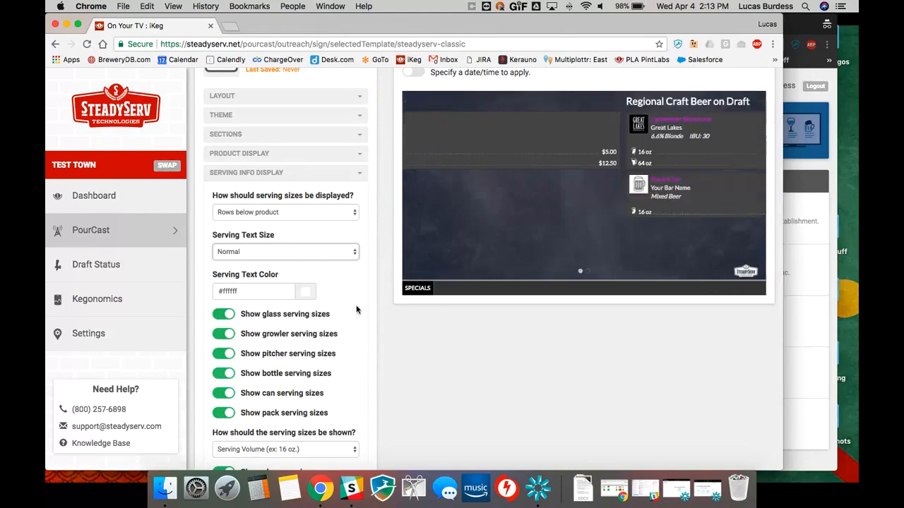
scroll(347, 311, down, 4)
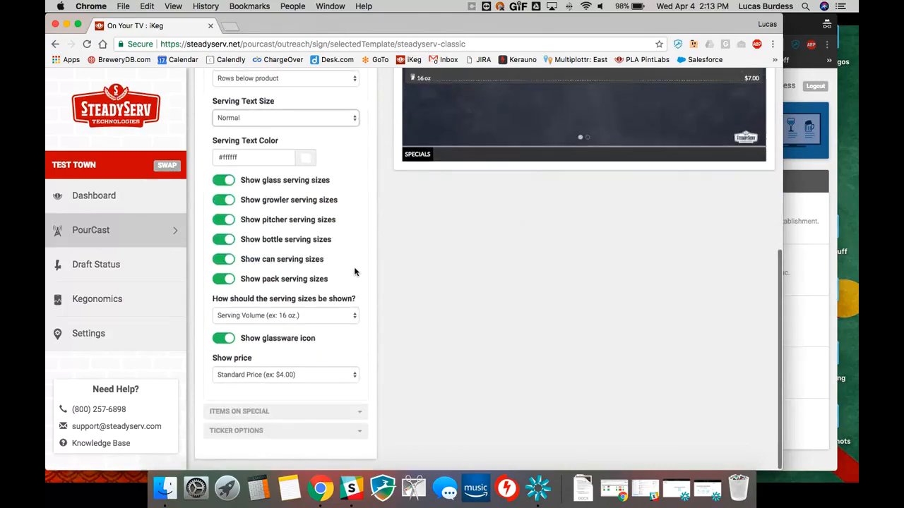
scroll(328, 303, up, 1)
Step: Check how serving sizes appear in the preview and show them by Serving Size Name (ex: 16 oz. Shaker Pint)
click(320, 330)
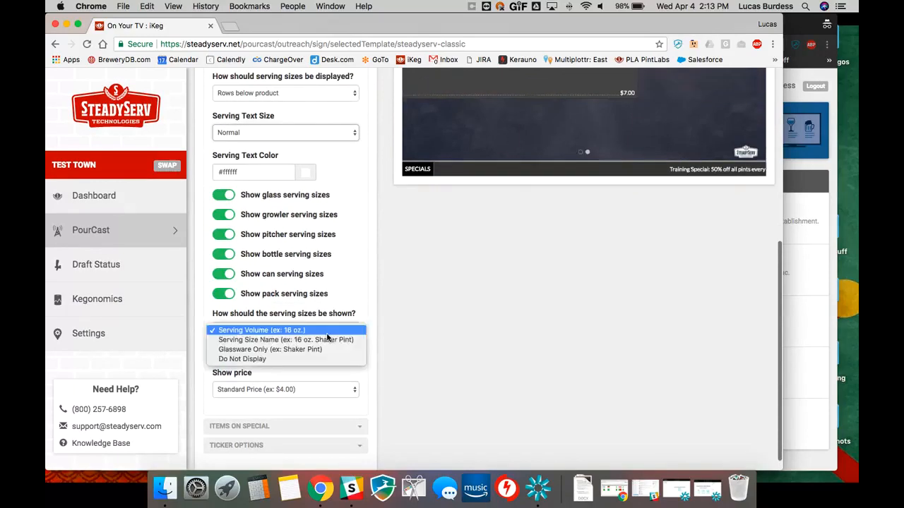
click(369, 268)
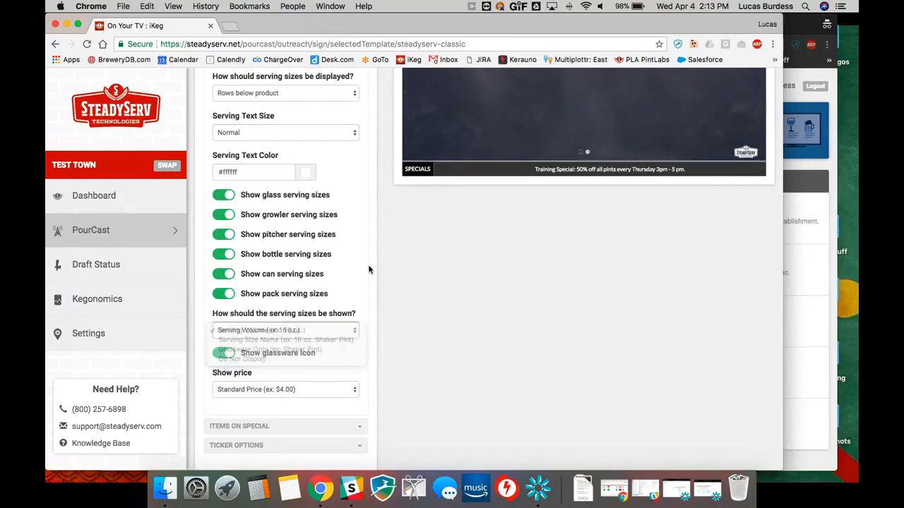
scroll(369, 269, up, 3)
scroll(371, 282, up, 3)
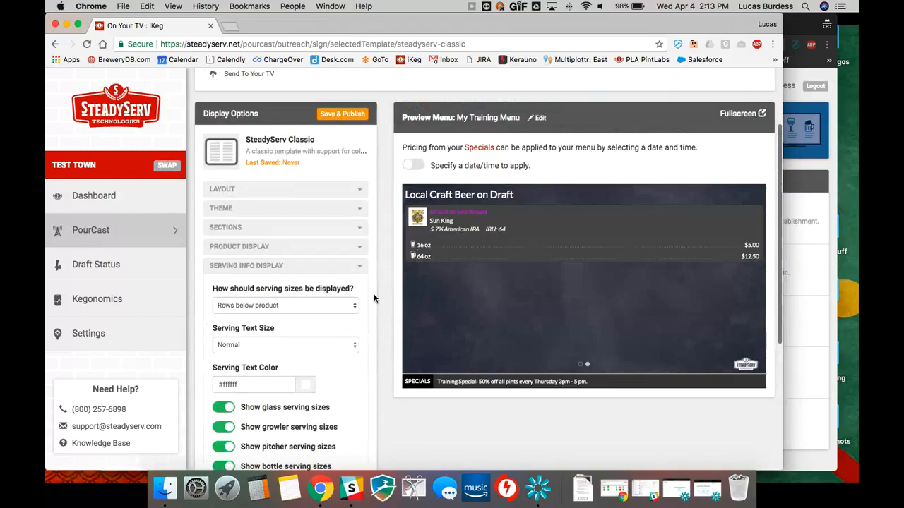
scroll(374, 298, down, 4)
scroll(375, 297, down, 1)
click(337, 358)
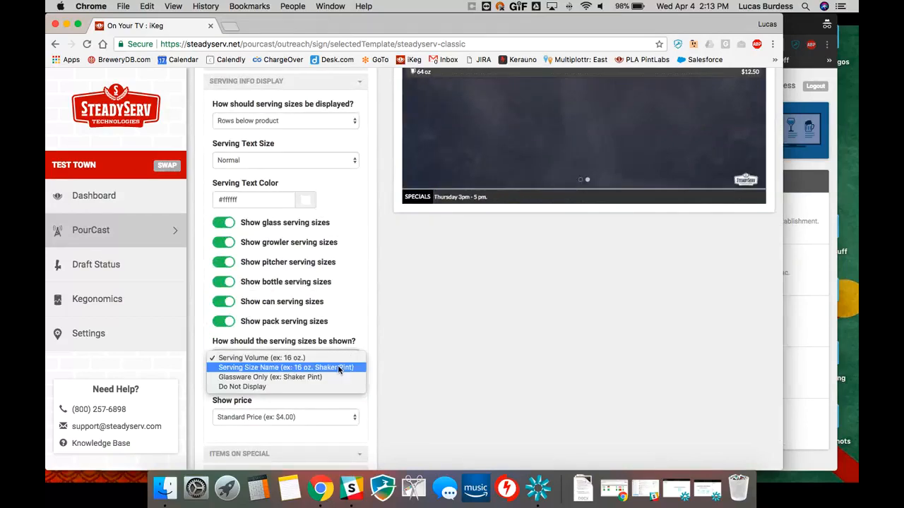
click(296, 368)
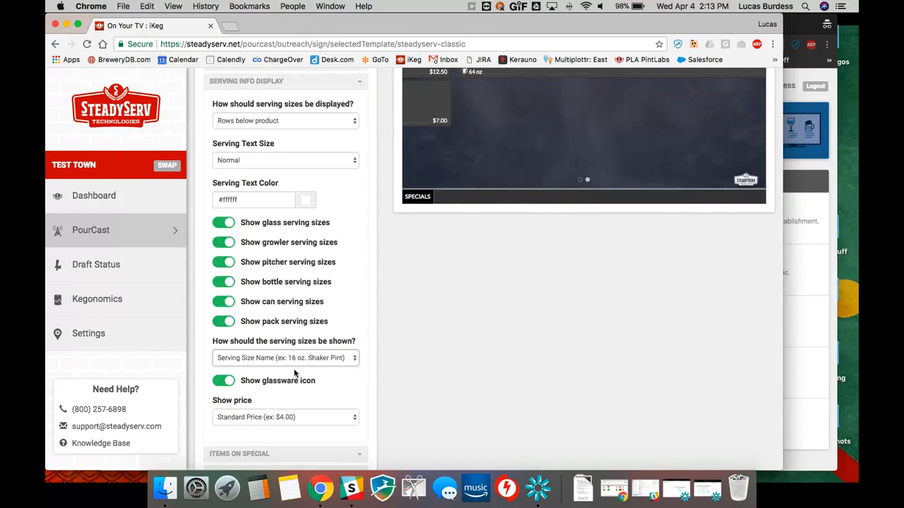
Step: Examine the serving size labels in the preview and review the glassware icon and price options
scroll(297, 374, up, 3)
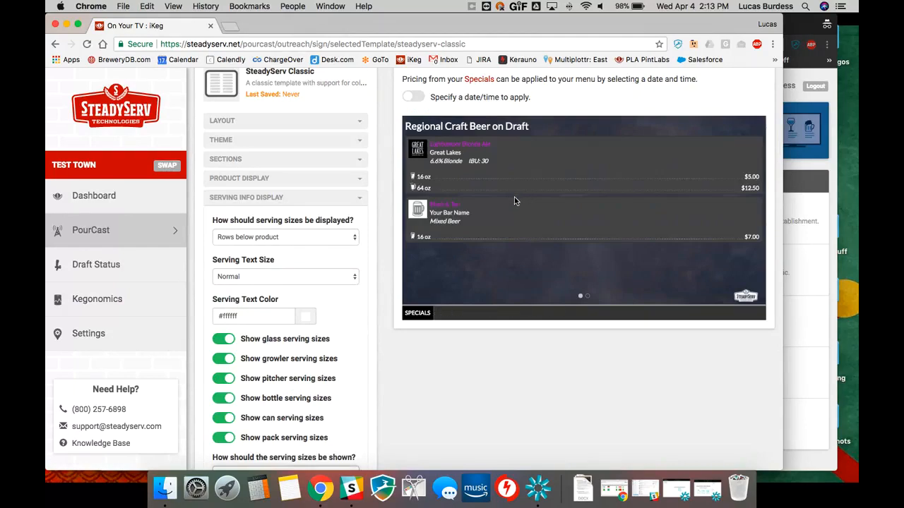
scroll(515, 198, down, 5)
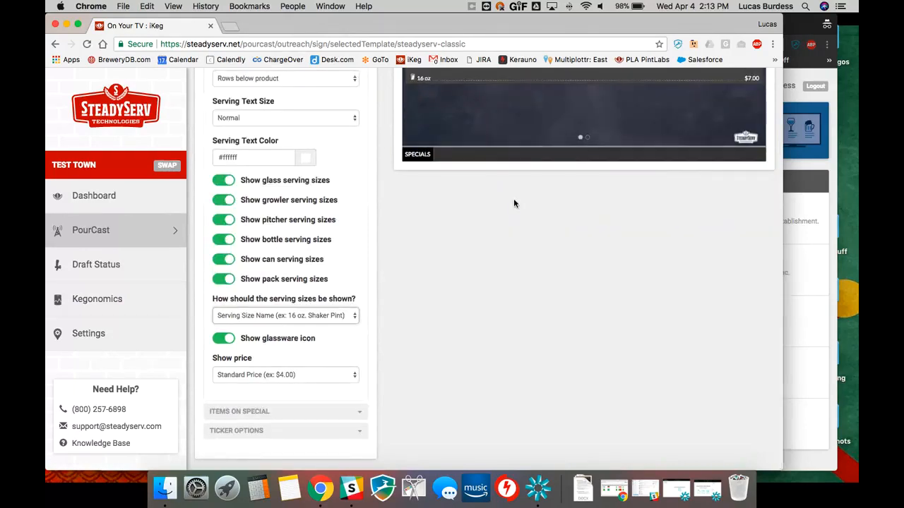
scroll(514, 204, up, 3)
scroll(514, 203, up, 2)
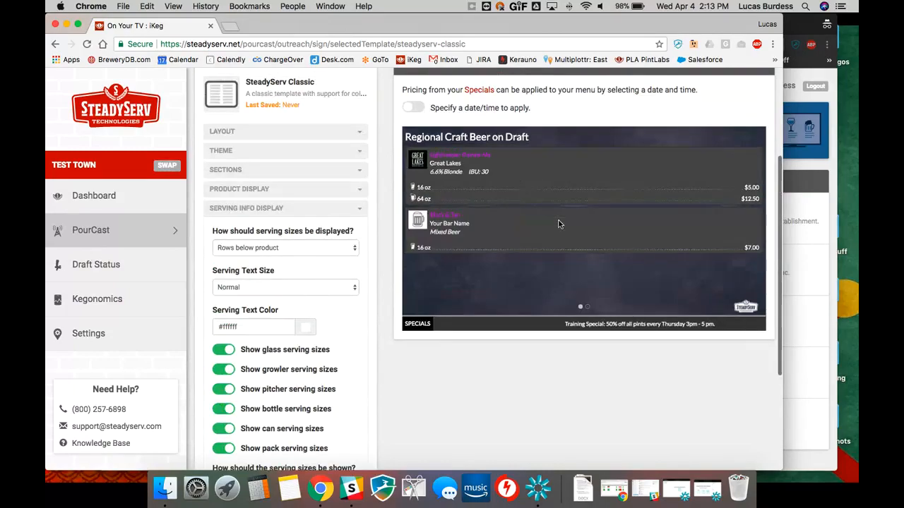
scroll(420, 256, down, 1)
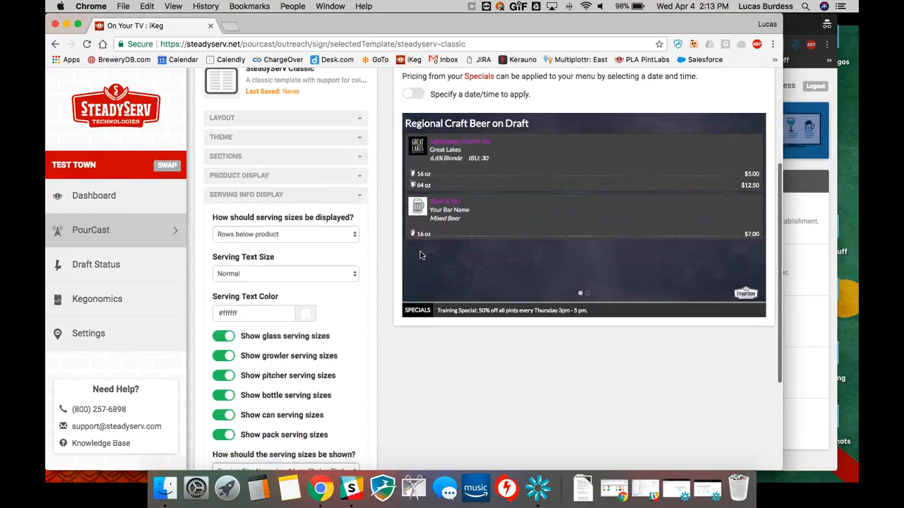
scroll(349, 333, down, 4)
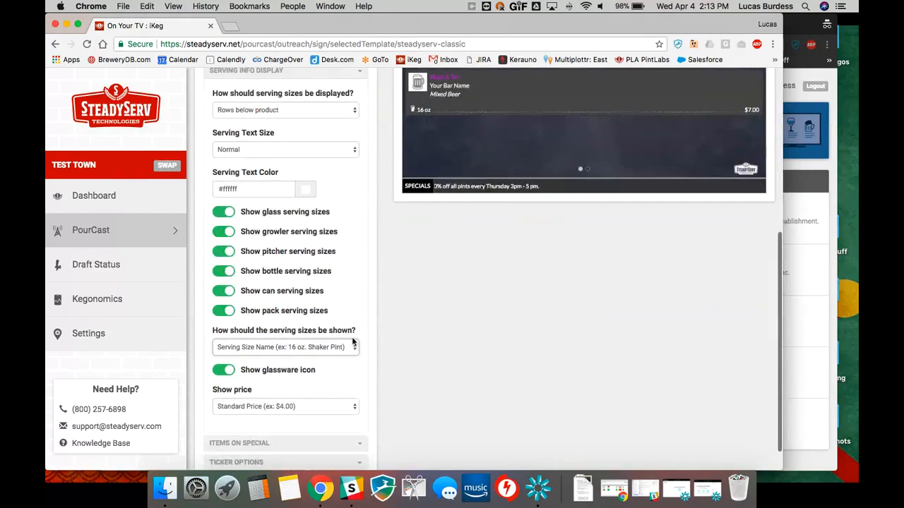
scroll(351, 335, up, 2)
scroll(353, 339, down, 3)
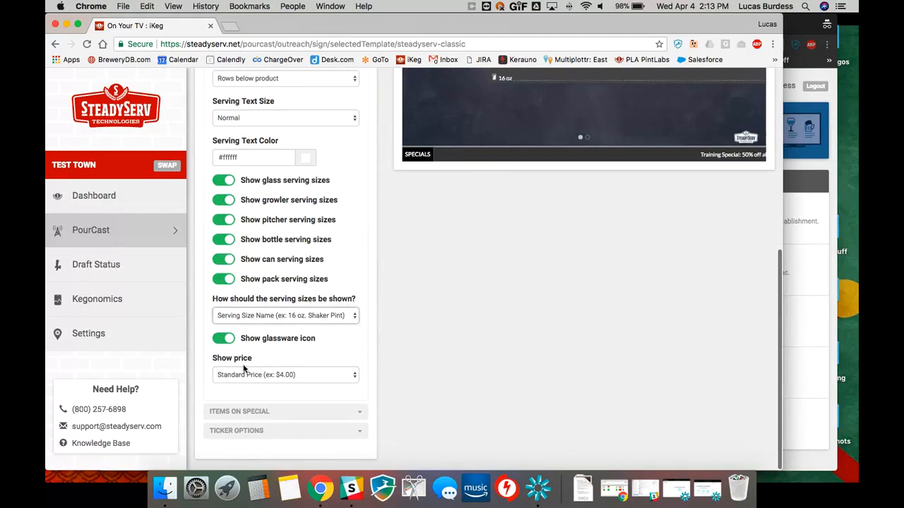
Step: Try showing prices in the Short Price format (ex: $4) and check them in the preview
click(283, 375)
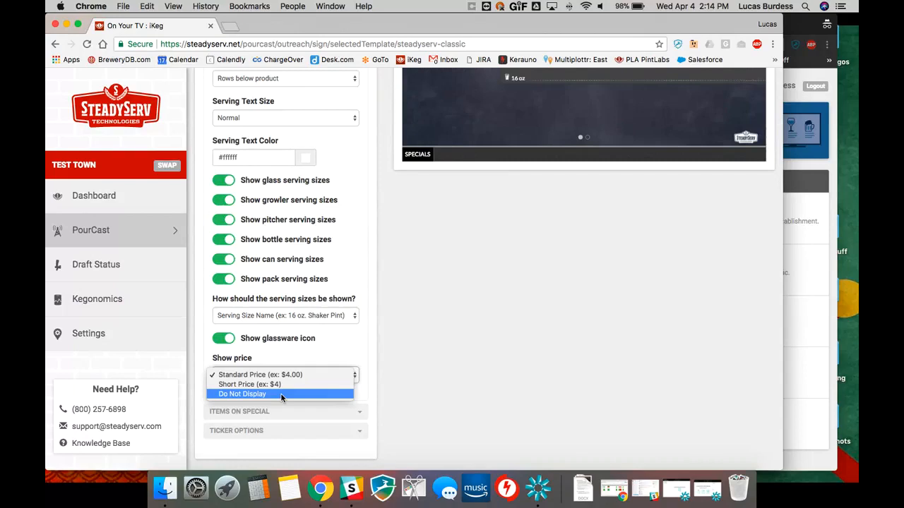
click(282, 385)
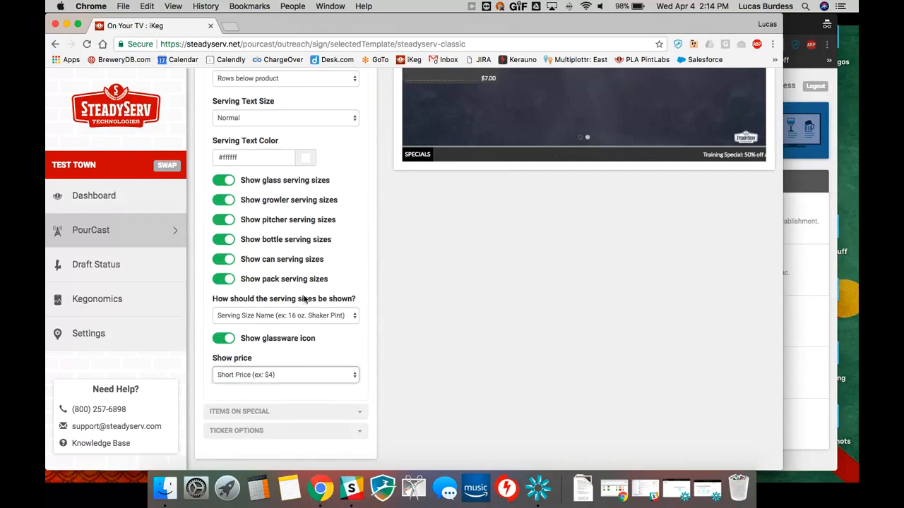
scroll(362, 283, up, 4)
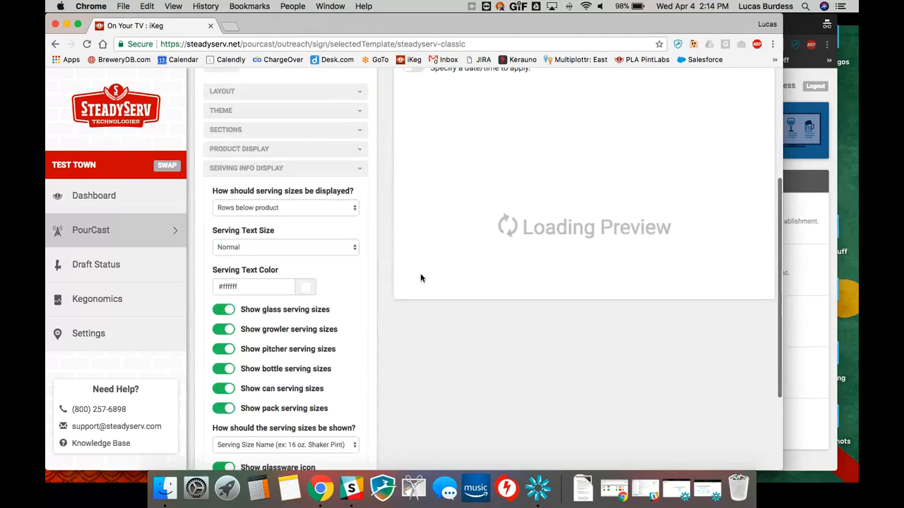
scroll(416, 277, up, 1)
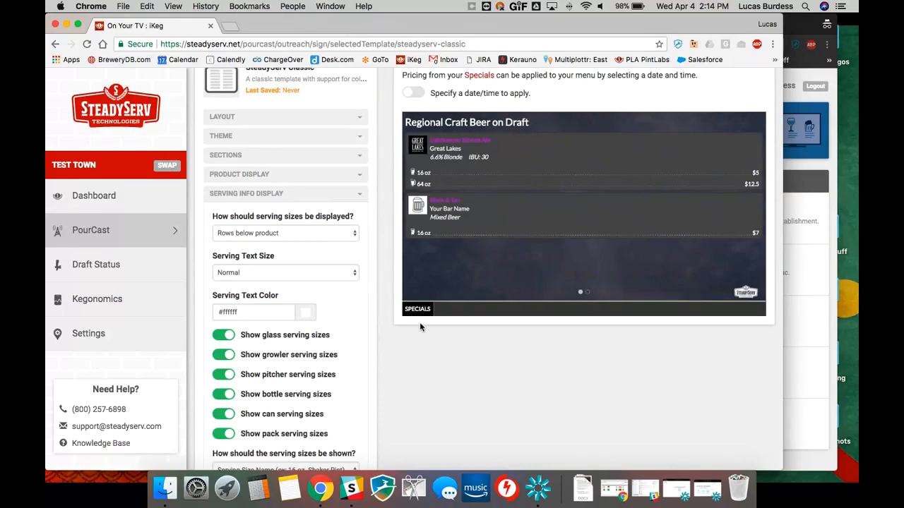
scroll(413, 327, down, 3)
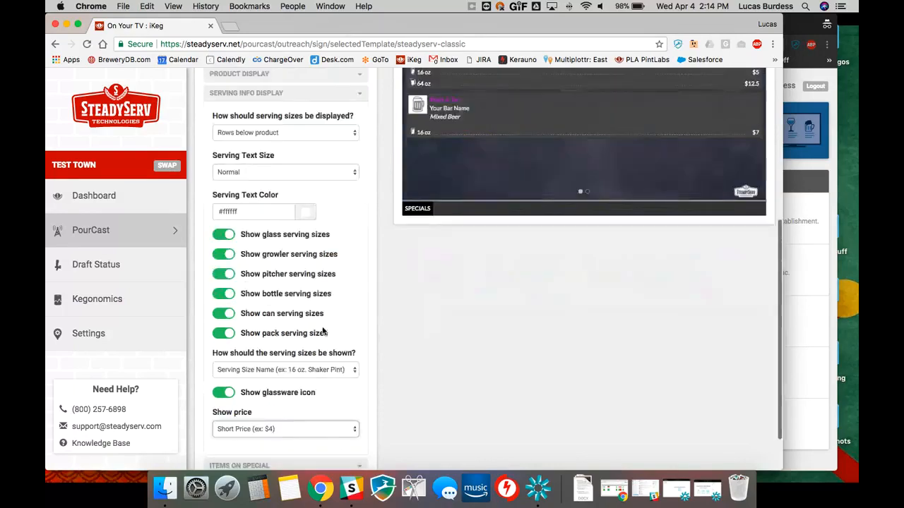
Step: Keep the Serving Size Name format, return the prices to Standard Price (ex: $4.00), and check the preview
click(299, 375)
click(304, 369)
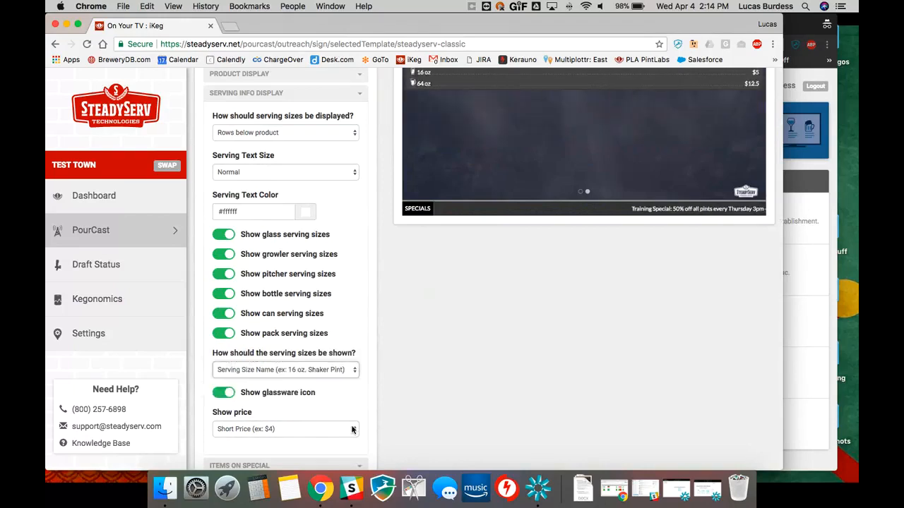
click(324, 428)
click(312, 419)
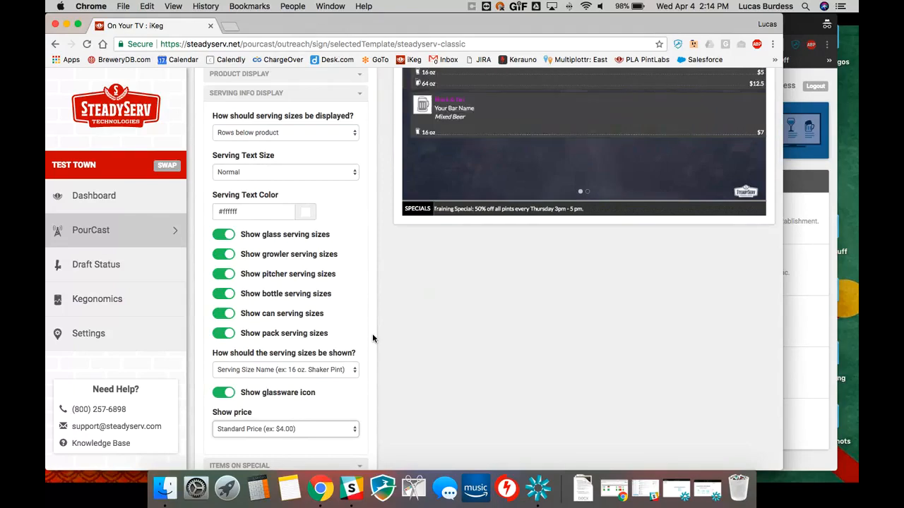
scroll(372, 333, up, 5)
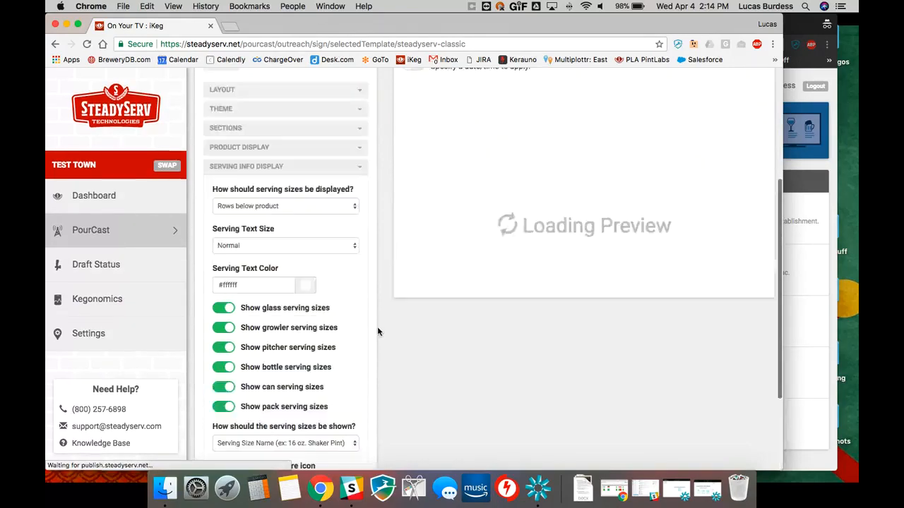
scroll(353, 310, up, 3)
scroll(325, 296, down, 5)
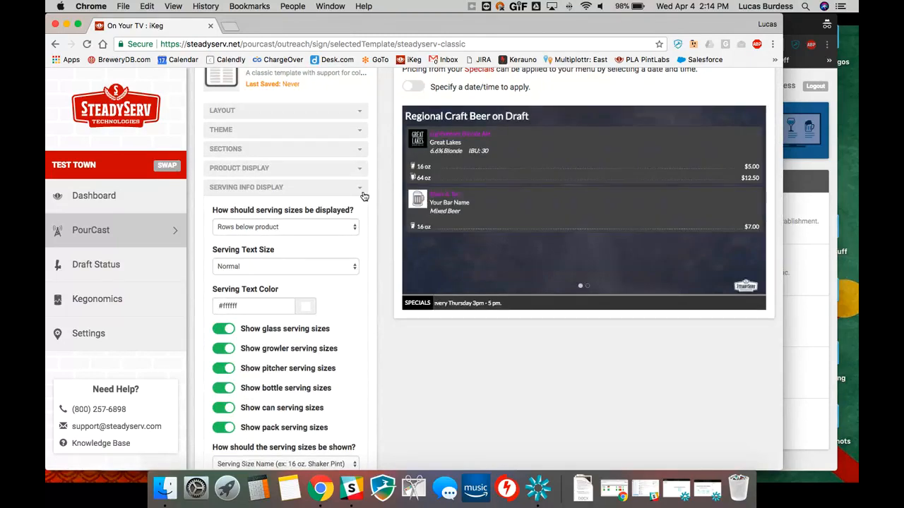
Step: Collapse the serving info display options and open the options for items on special
click(304, 195)
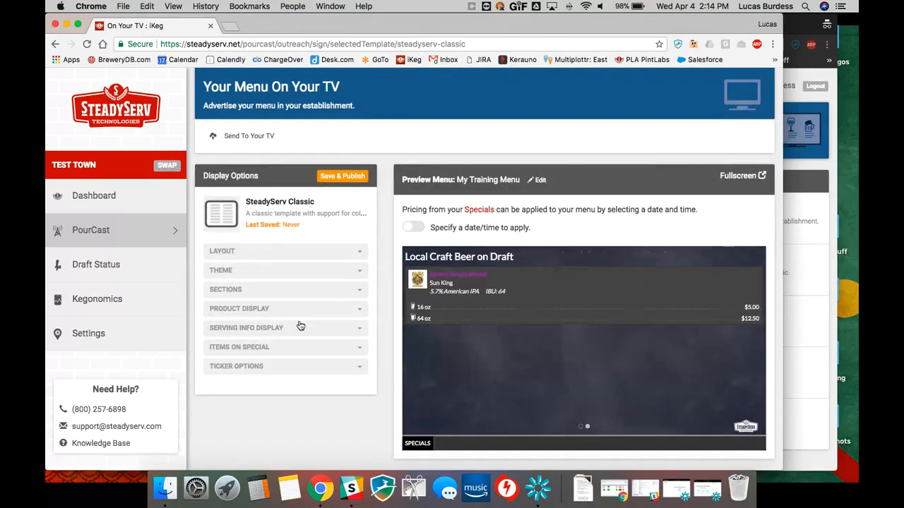
click(279, 348)
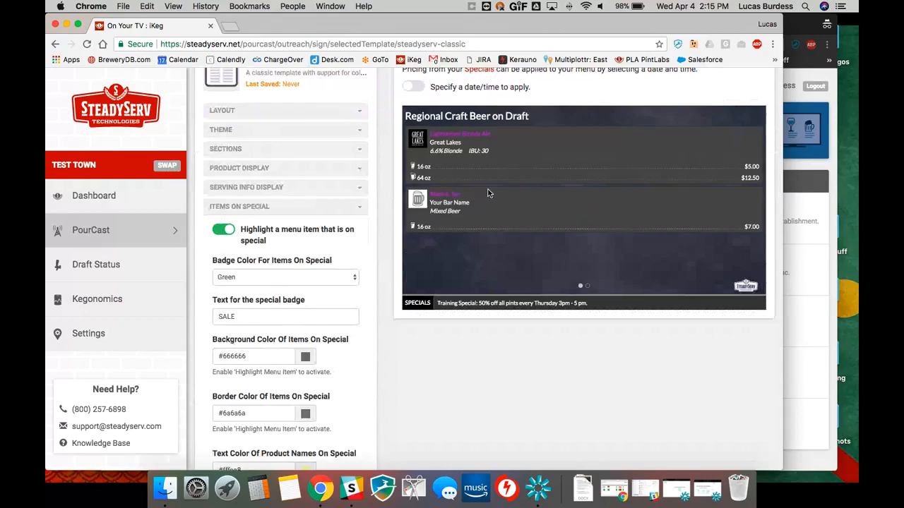
Step: Apply specials pricing to the menu preview for April 5, 2018 at 03:03 PM
click(412, 88)
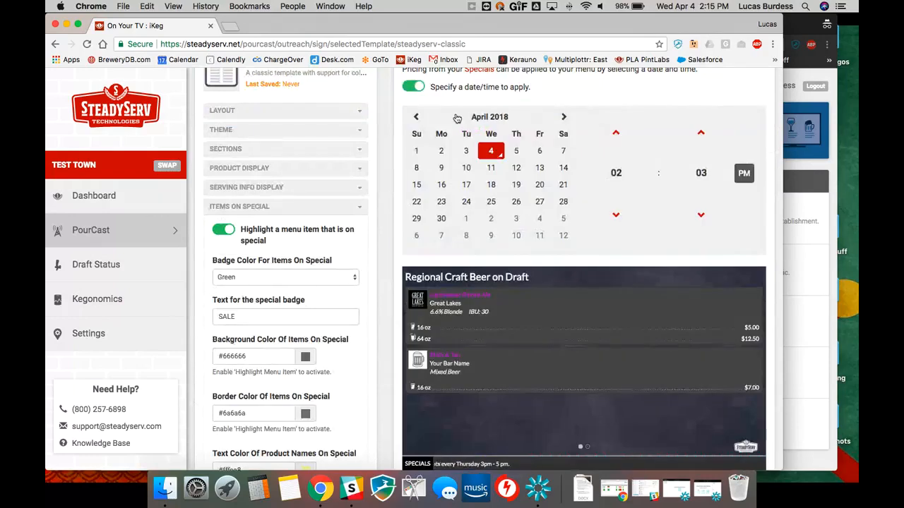
click(516, 152)
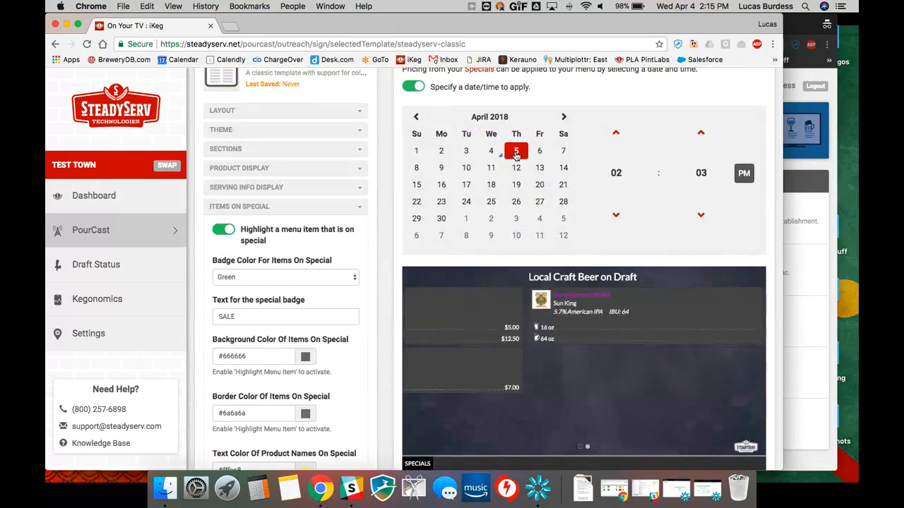
click(615, 174)
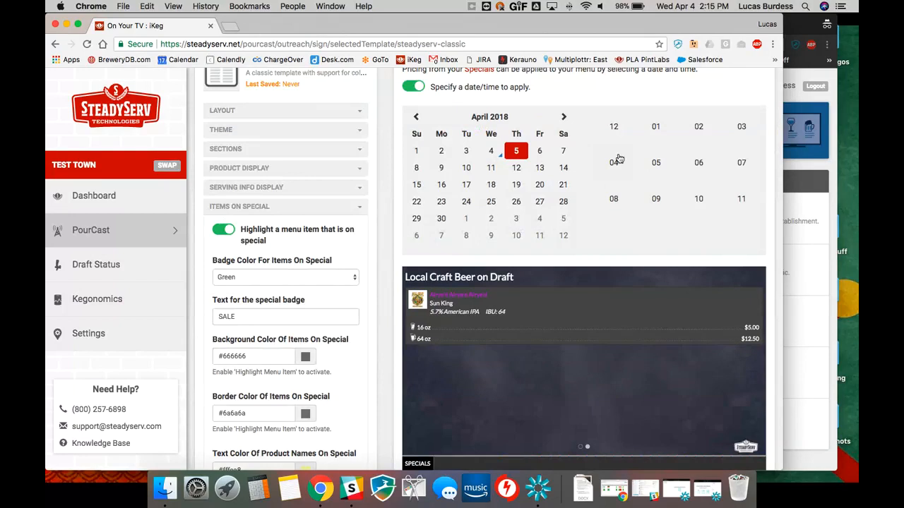
click(741, 127)
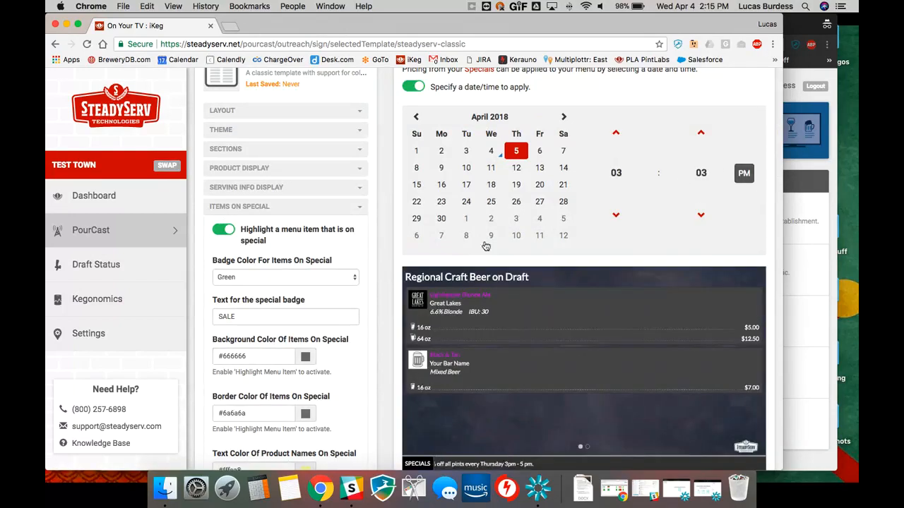
scroll(478, 239, down, 2)
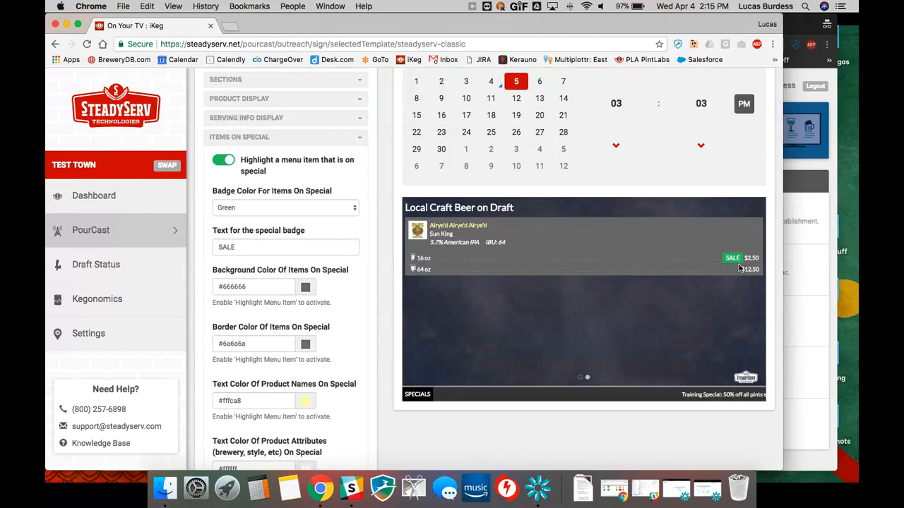
Step: Set the badge for items on special to Blue with the text Special
click(318, 210)
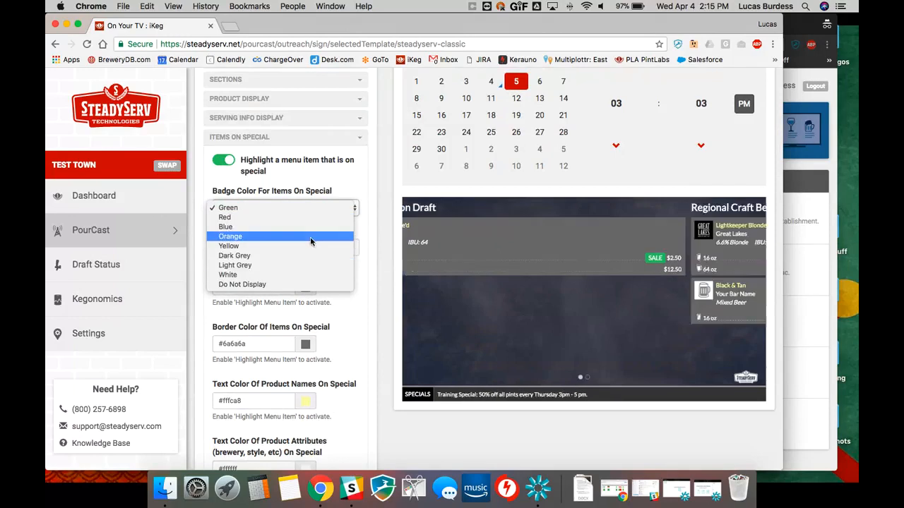
click(315, 227)
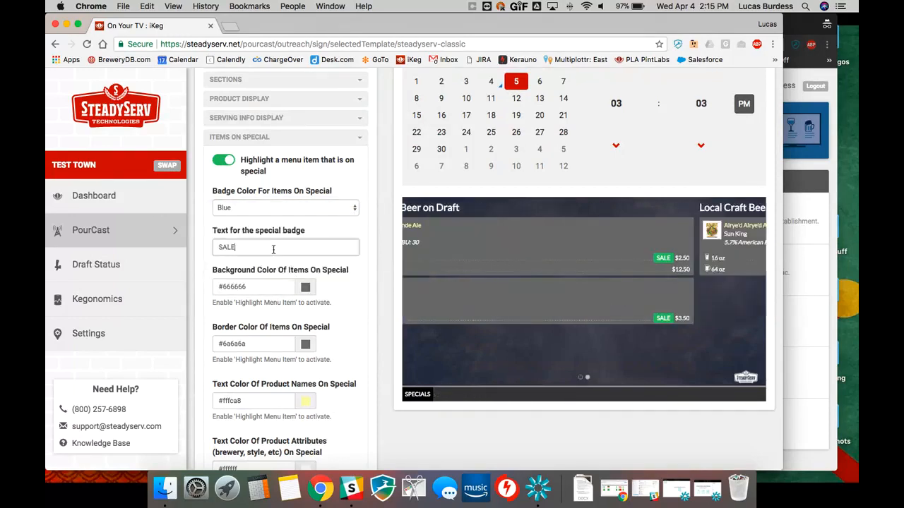
double_click(229, 247)
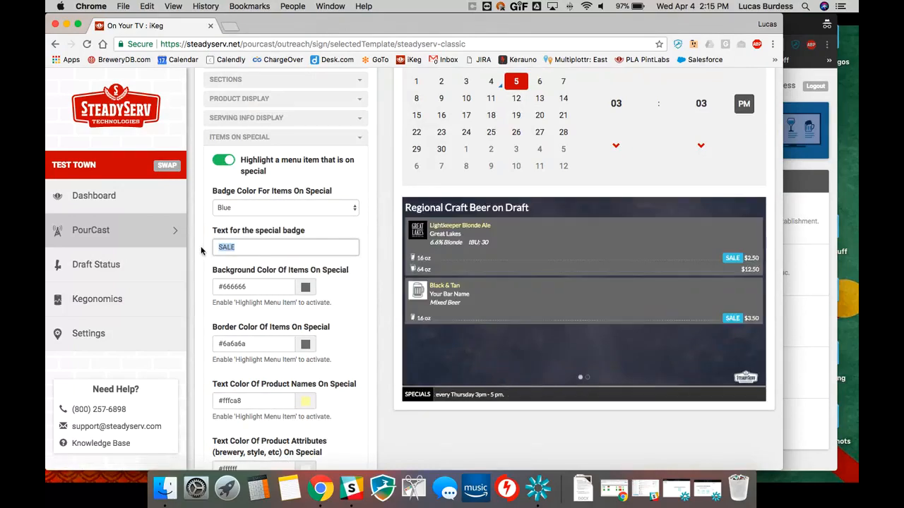
text(Special)
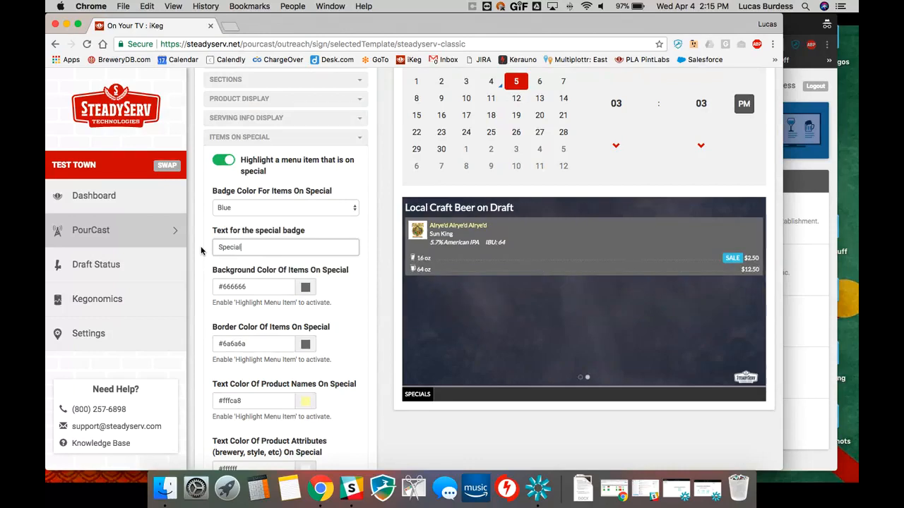
scroll(201, 251, down, 1)
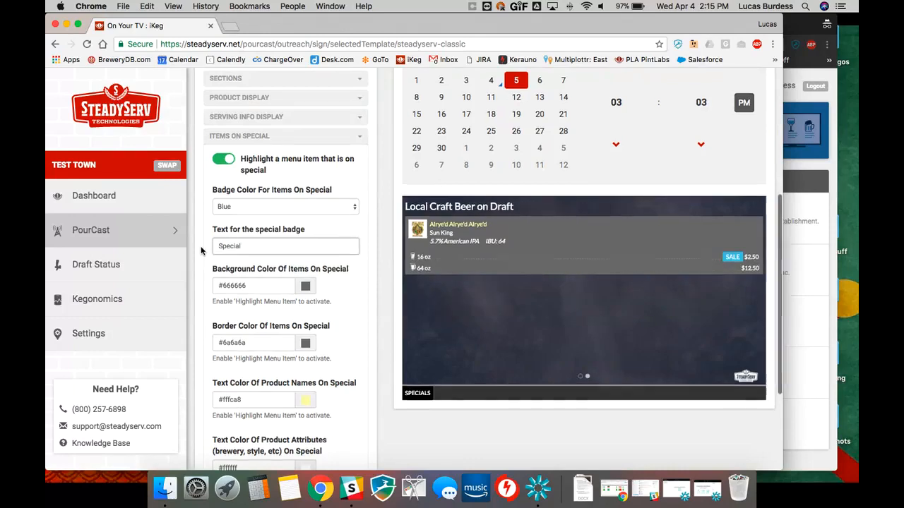
click(248, 285)
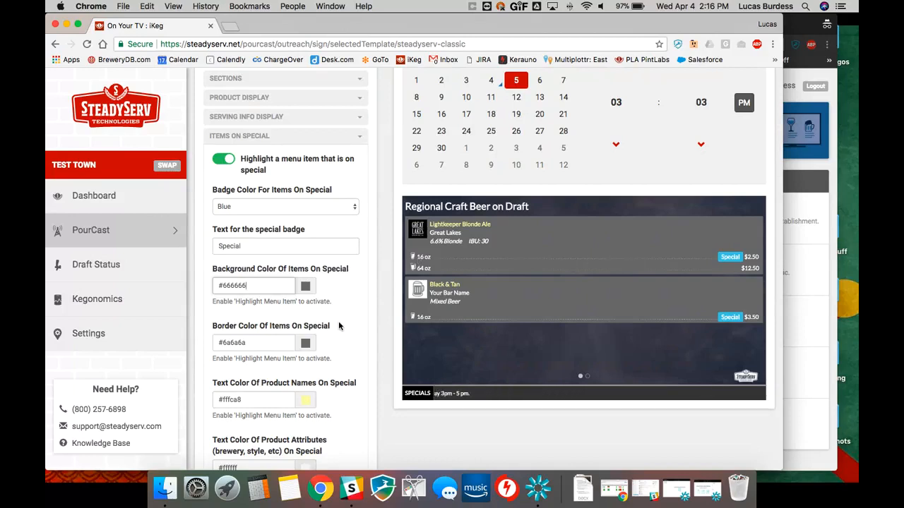
Step: Change the text color of product names on special to green #74c425
scroll(365, 295, down, 2)
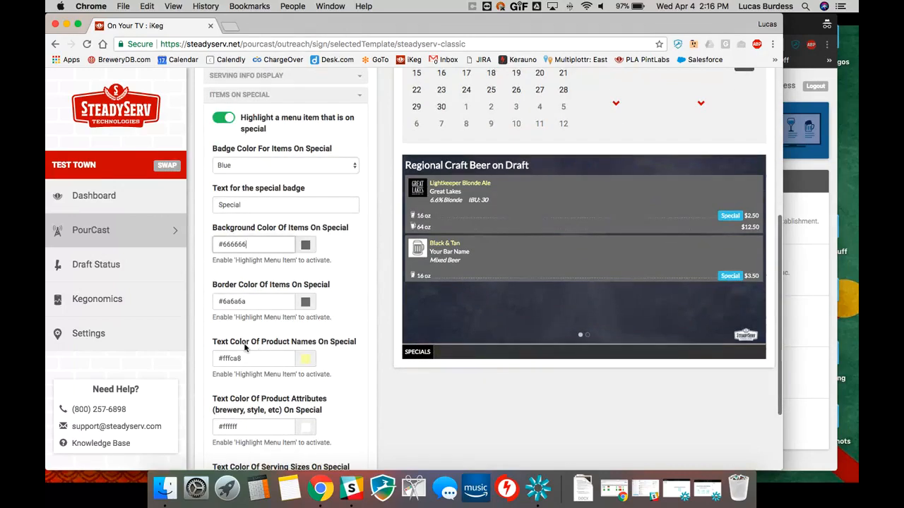
click(302, 364)
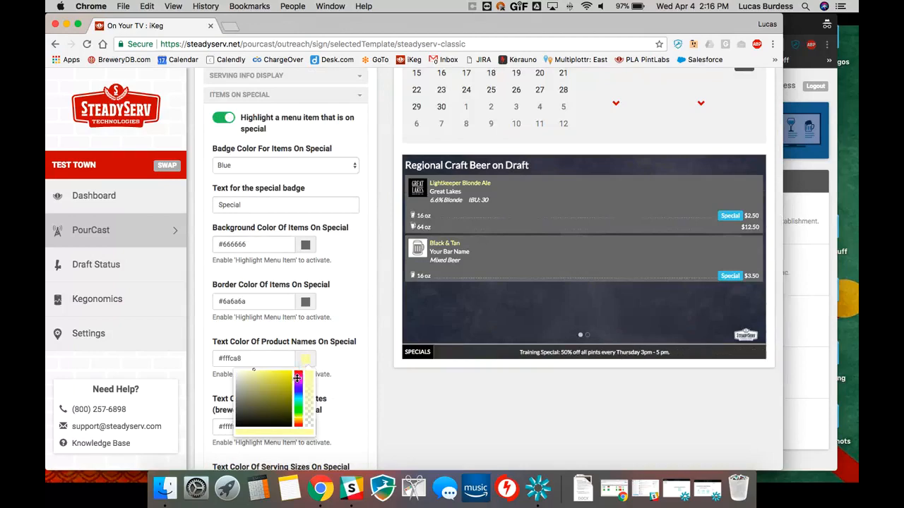
scroll(289, 318, up, 3)
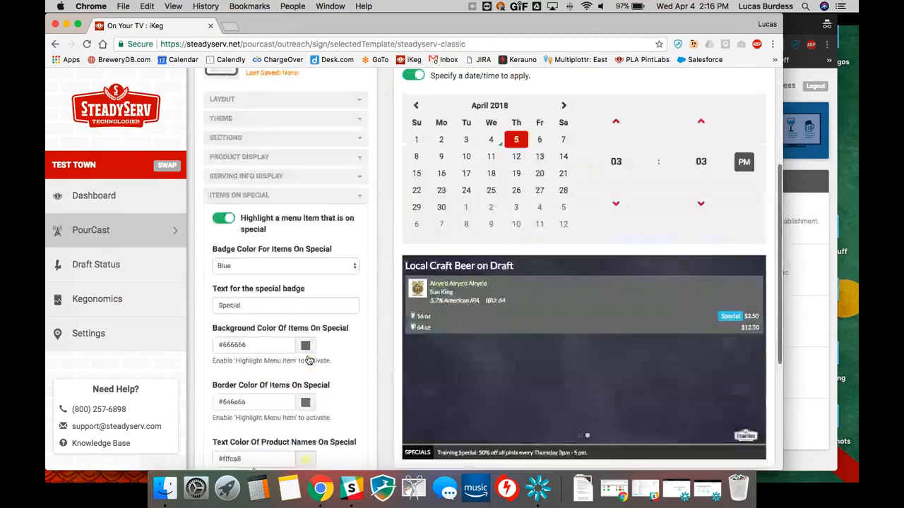
scroll(363, 333, down, 6)
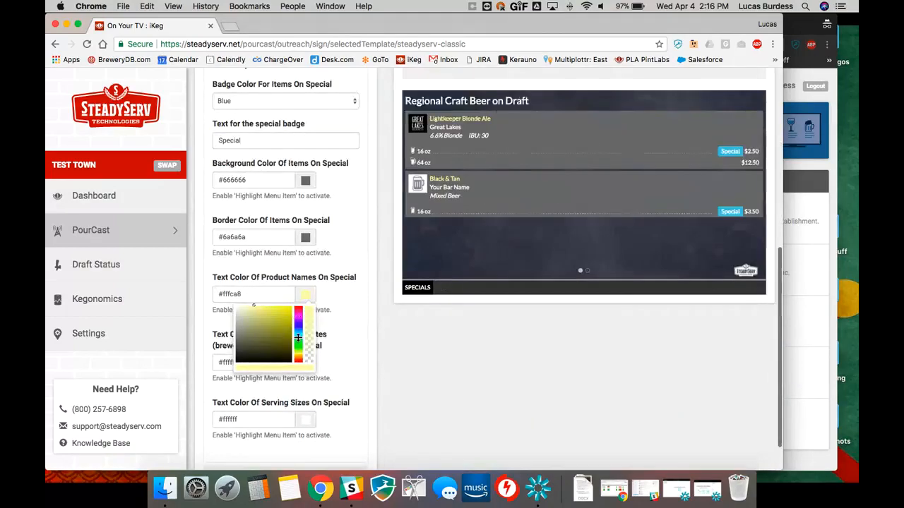
drag(298, 339, 299, 326)
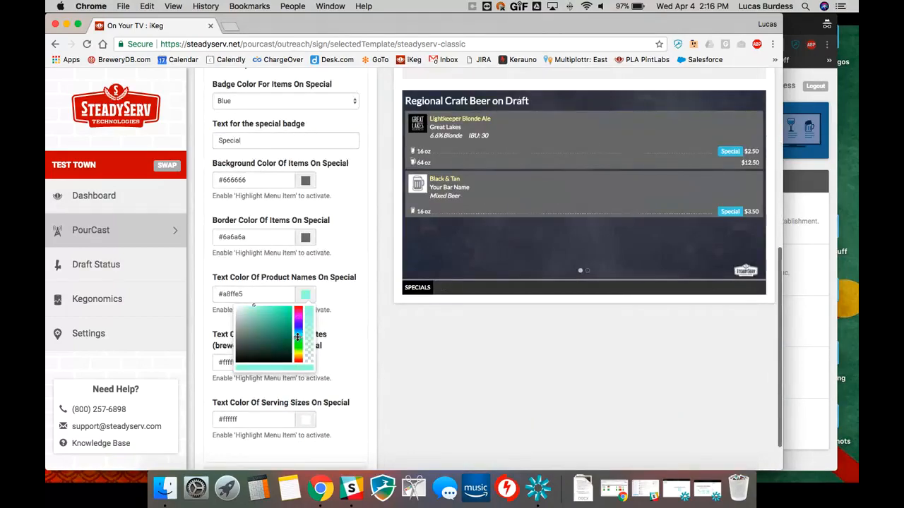
click(279, 320)
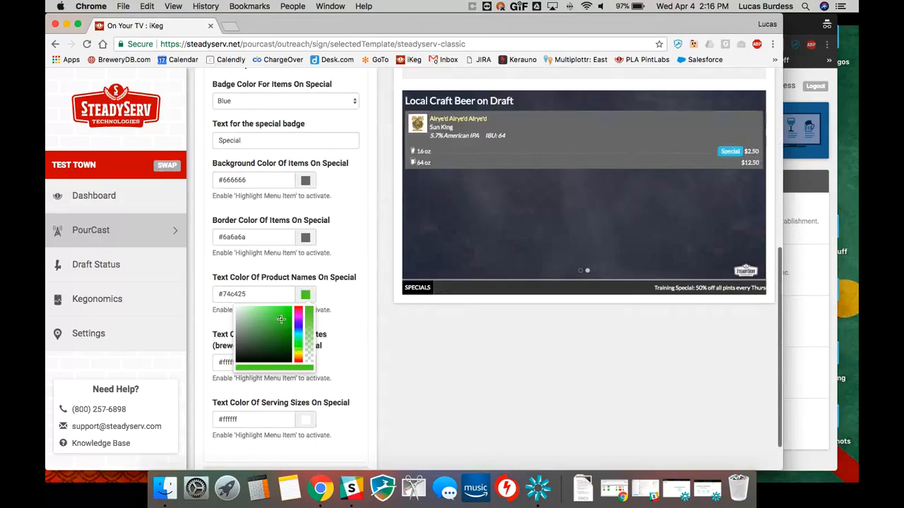
click(343, 313)
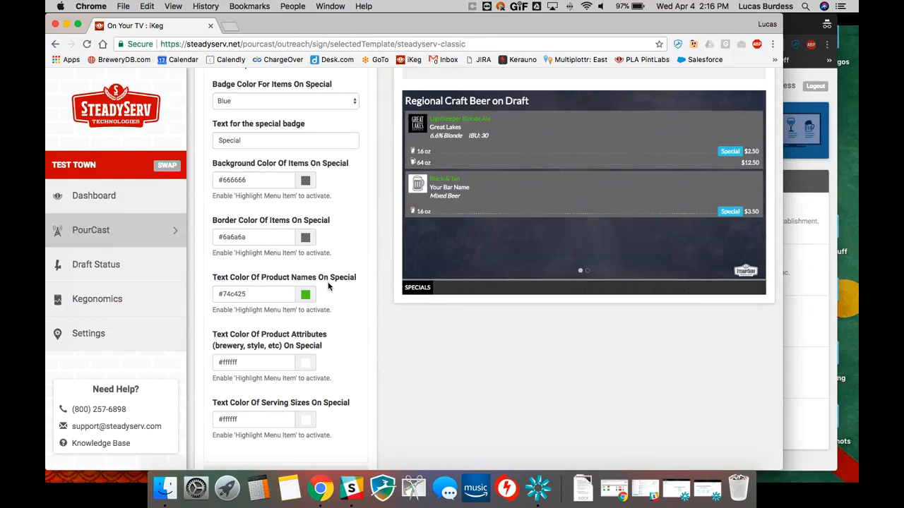
Step: Add a space after Special in the badge text and open the emoji and symbols viewer
scroll(328, 286, down, 2)
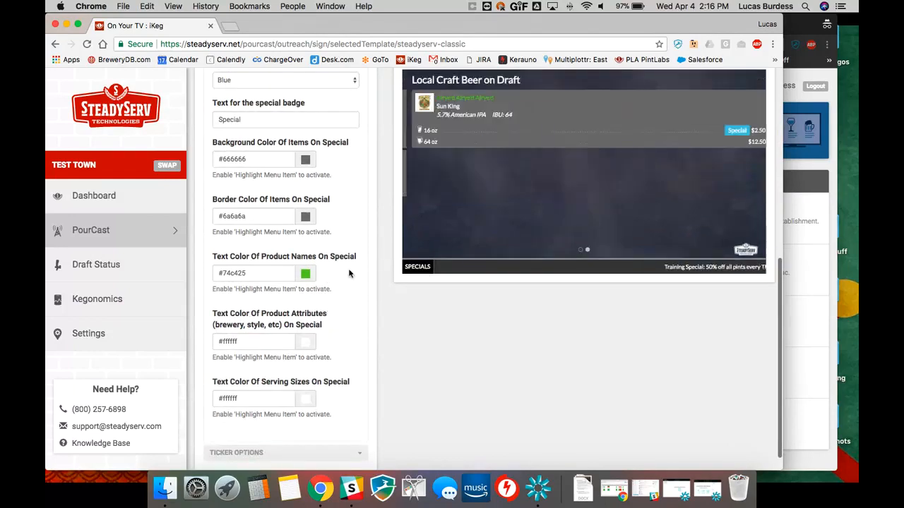
scroll(314, 299, down, 2)
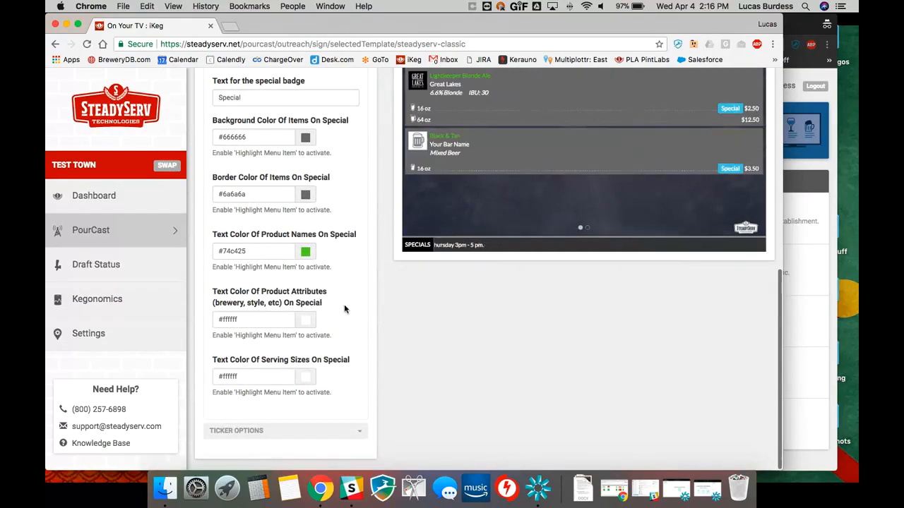
scroll(342, 312, up, 5)
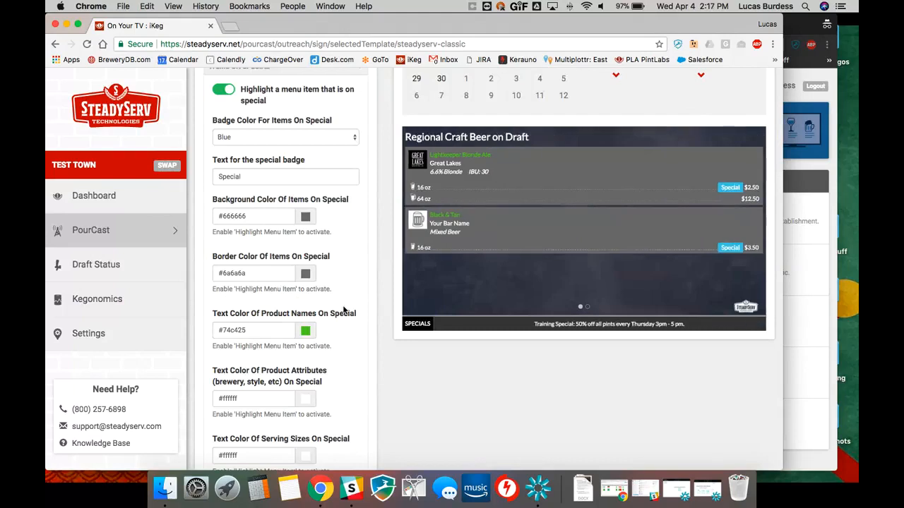
scroll(286, 236, up, 5)
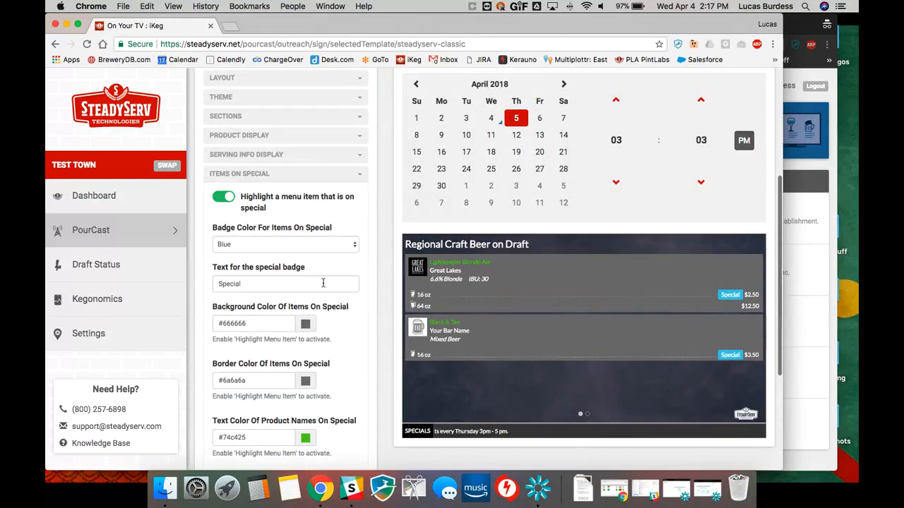
scroll(329, 285, down, 9)
scroll(329, 289, up, 5)
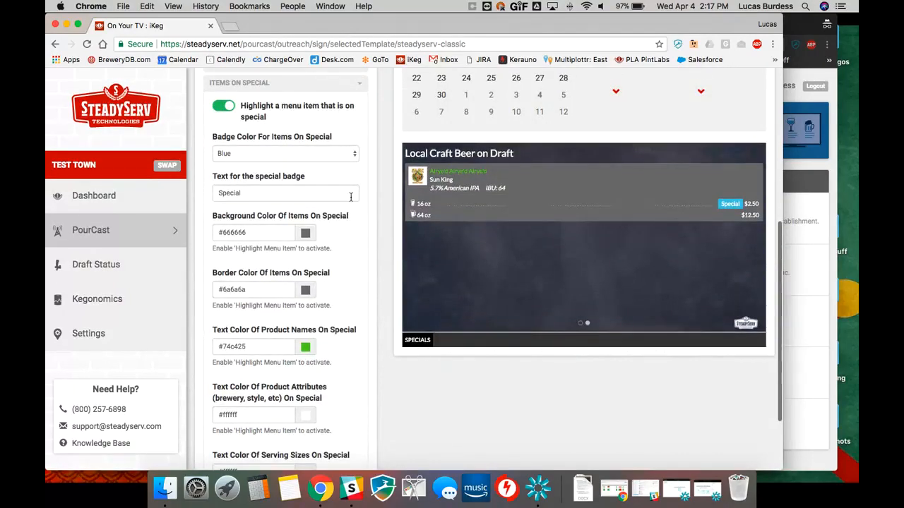
click(330, 196)
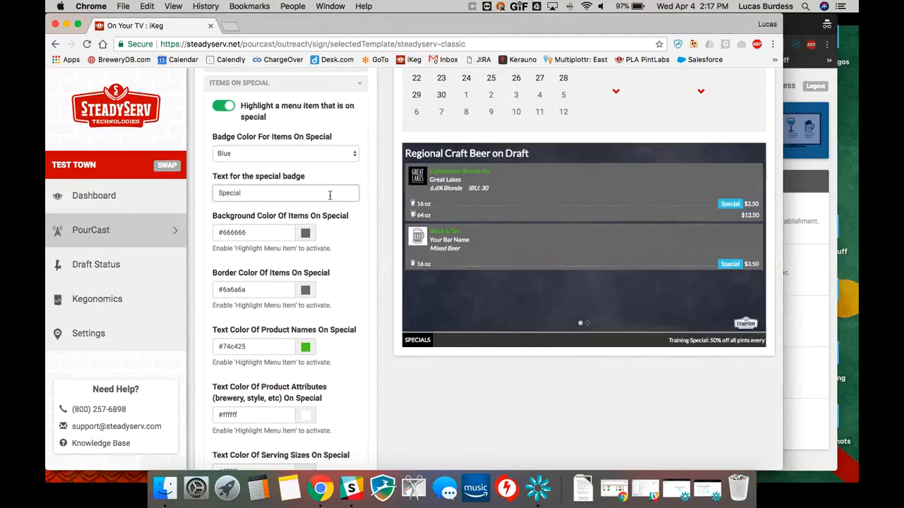
scroll(277, 199, up, 1)
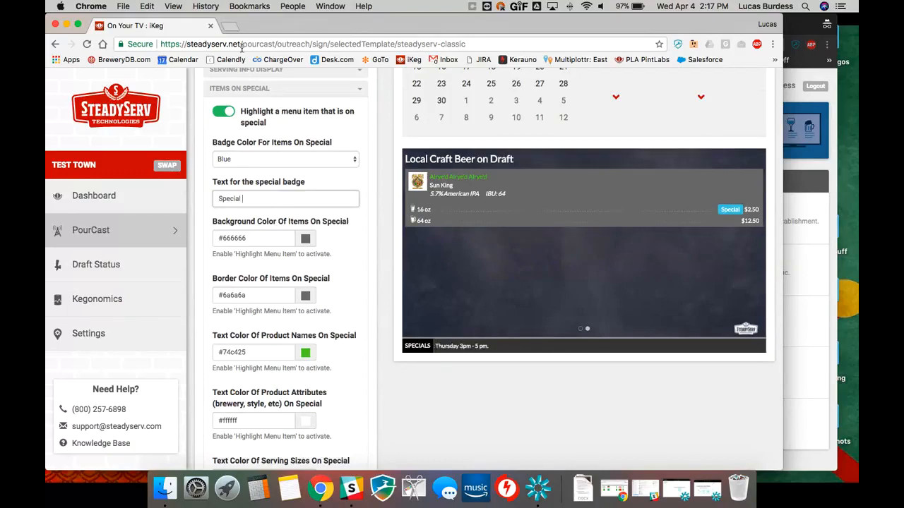
click(125, 6)
mouse_move(145, 7)
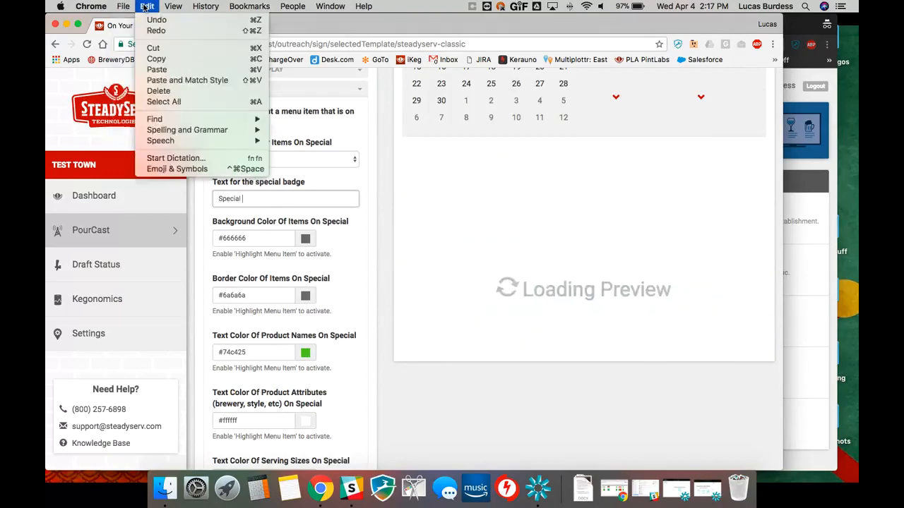
click(193, 172)
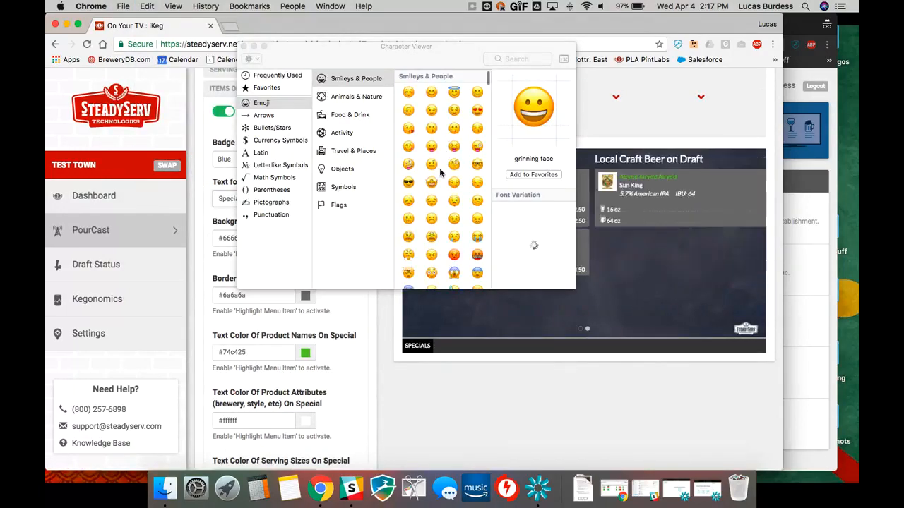
Step: Insert the dollar banknotes emoji after Special in the special badge text and apply it to the preview
scroll(443, 162, down, 10)
scroll(440, 172, down, 15)
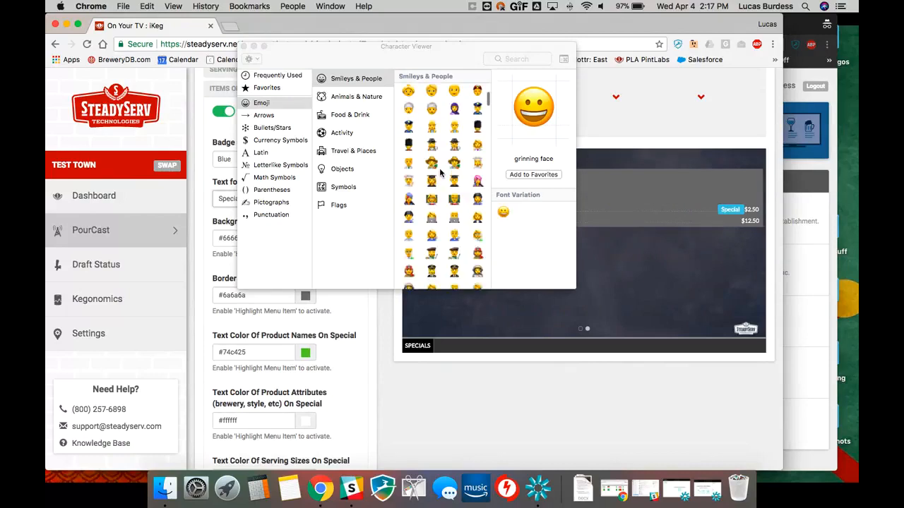
scroll(440, 171, down, 5)
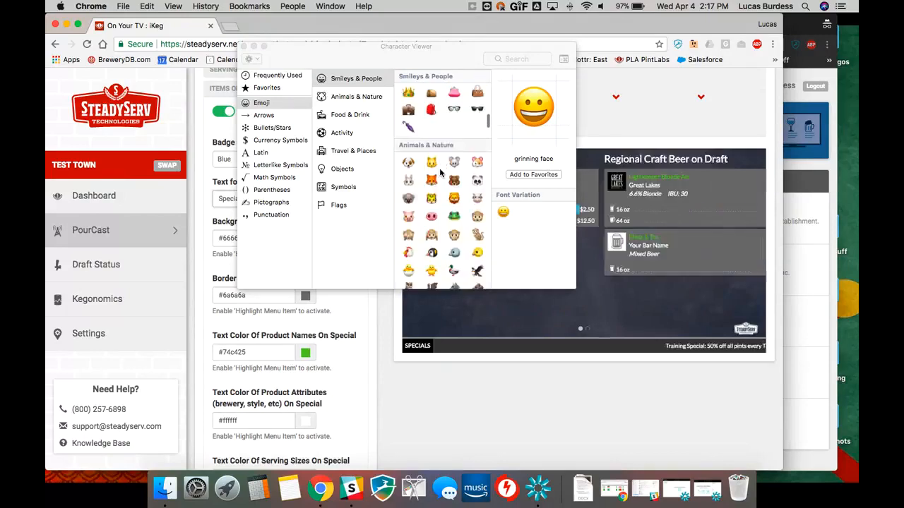
scroll(432, 164, down, 20)
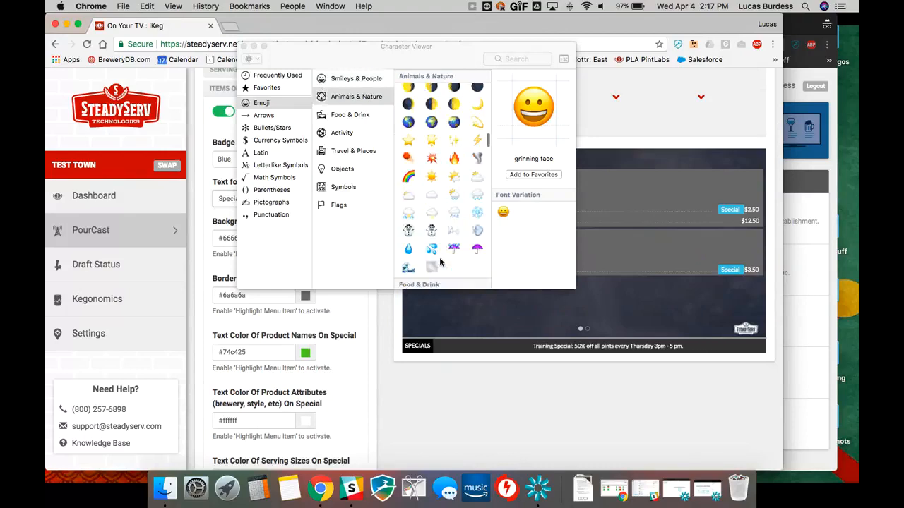
scroll(440, 262, down, 20)
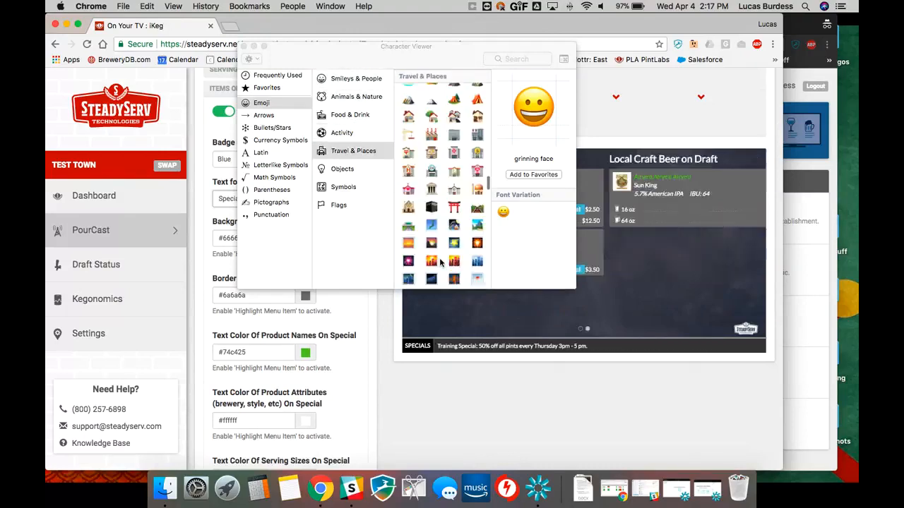
scroll(440, 262, down, 20)
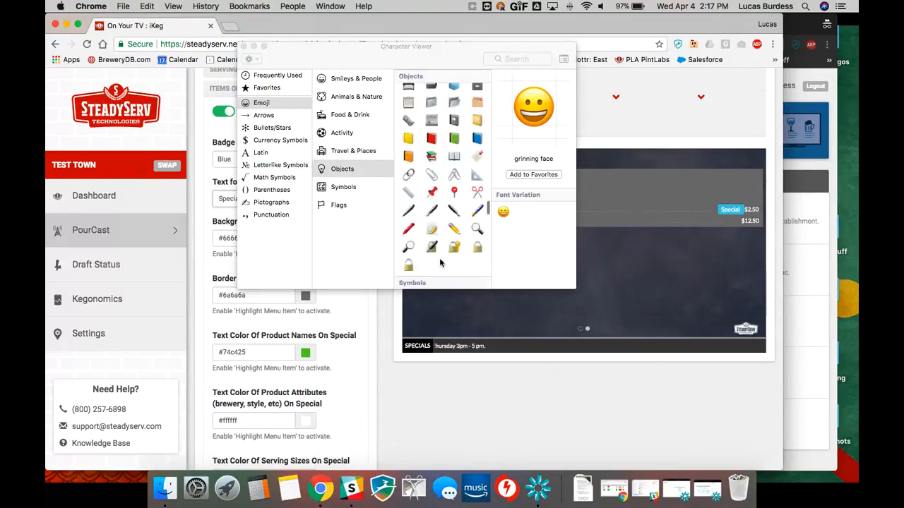
scroll(440, 262, down, 15)
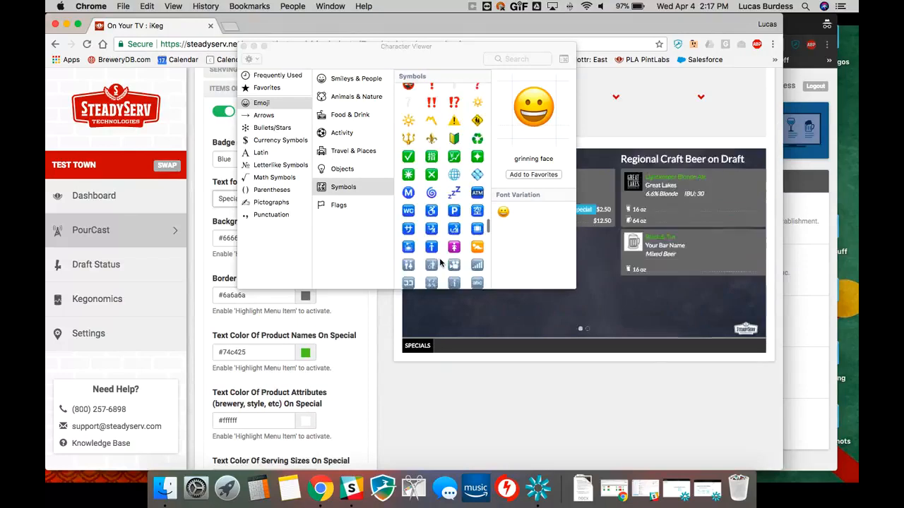
scroll(440, 262, down, 10)
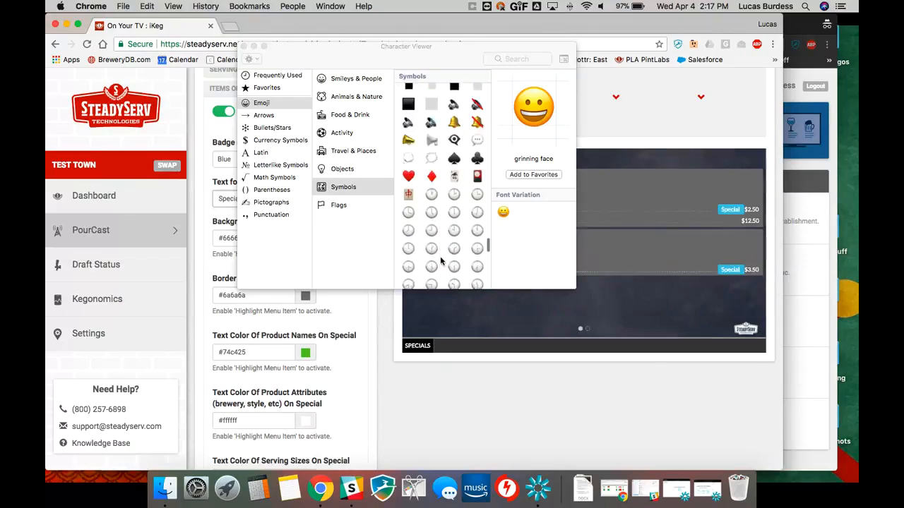
scroll(440, 262, up, 15)
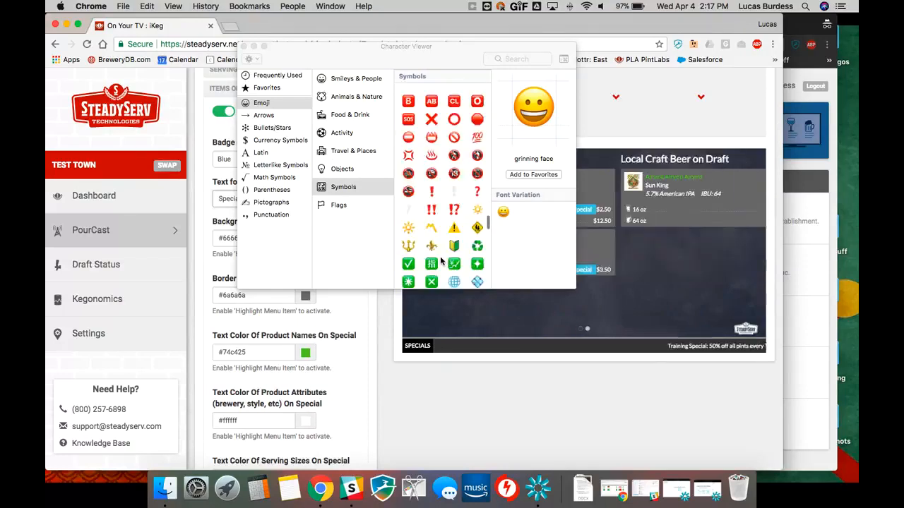
scroll(441, 261, up, 15)
scroll(441, 262, down, 10)
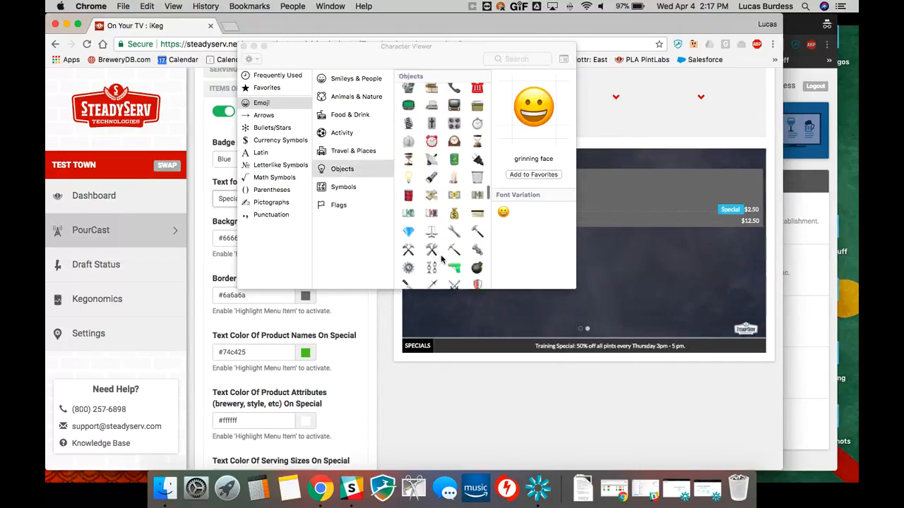
click(456, 204)
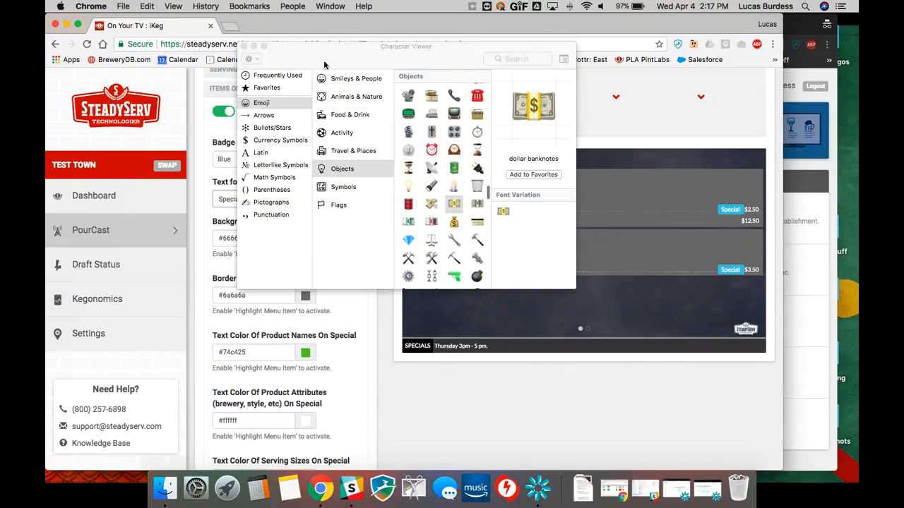
drag(366, 58, 511, 62)
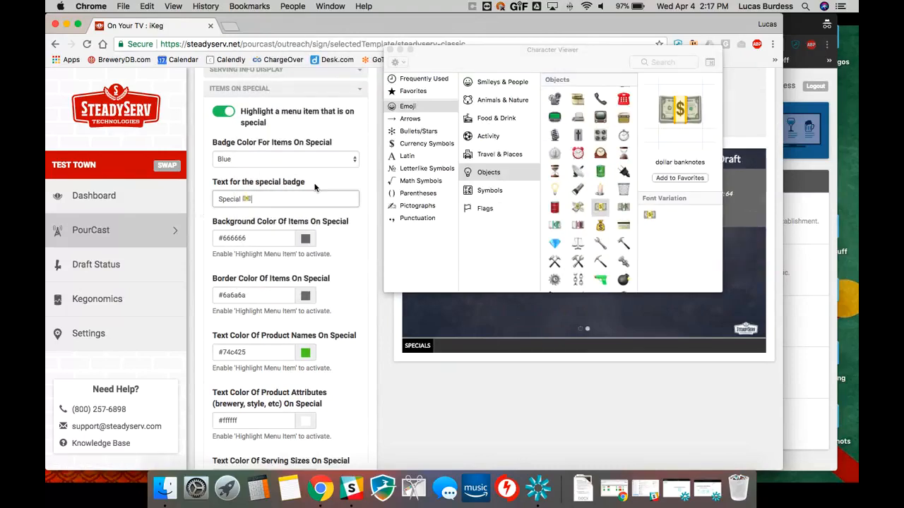
click(390, 51)
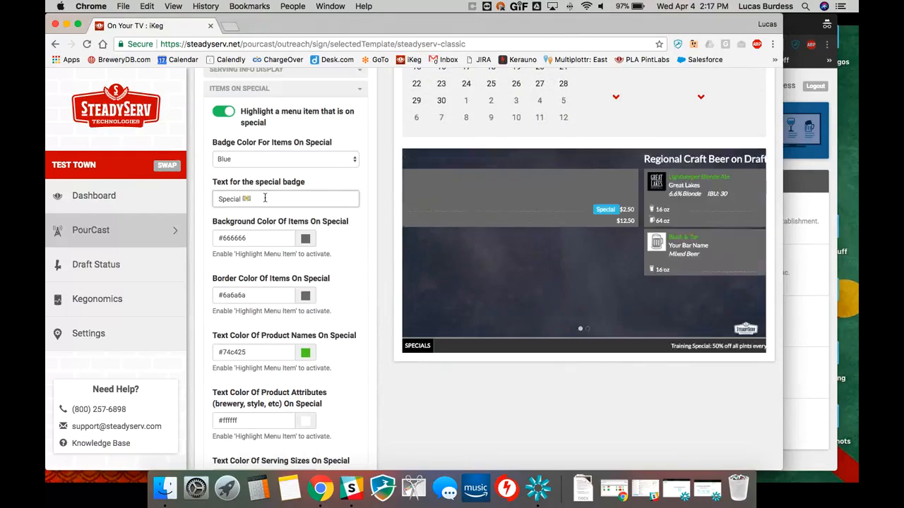
click(269, 240)
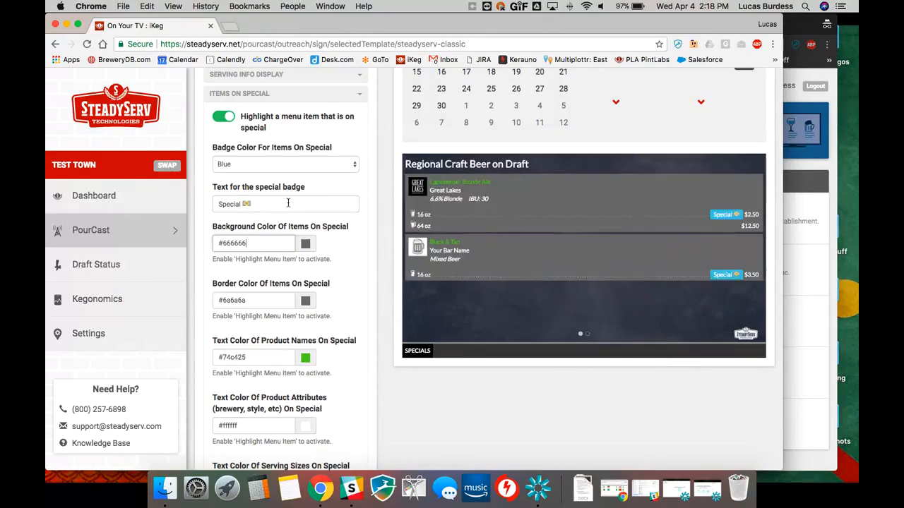
Step: Collapse the items-on-special options and open the ticker options
scroll(289, 203, down, 3)
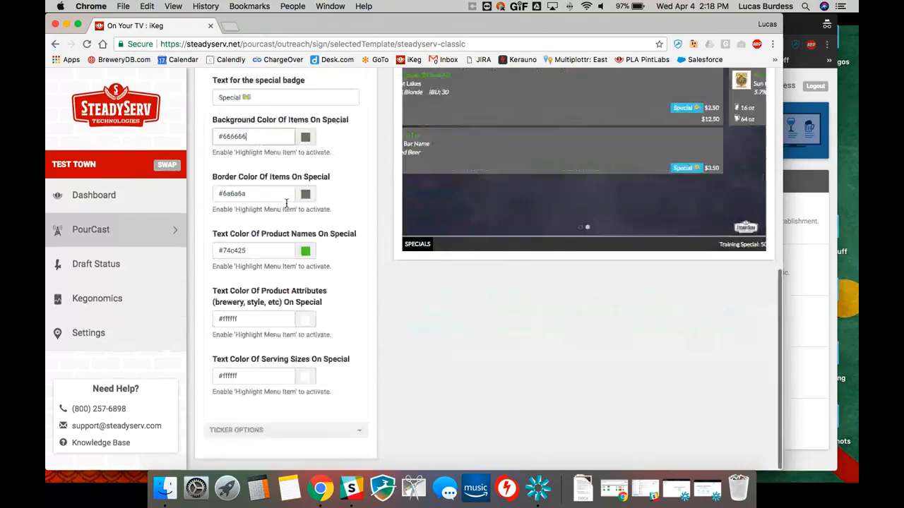
scroll(286, 207, up, 3)
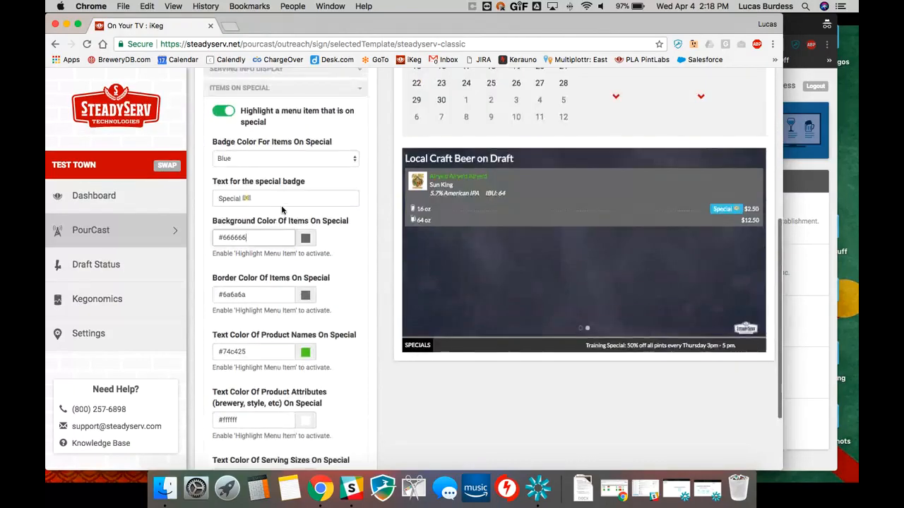
scroll(284, 207, down, 3)
scroll(391, 151, up, 1)
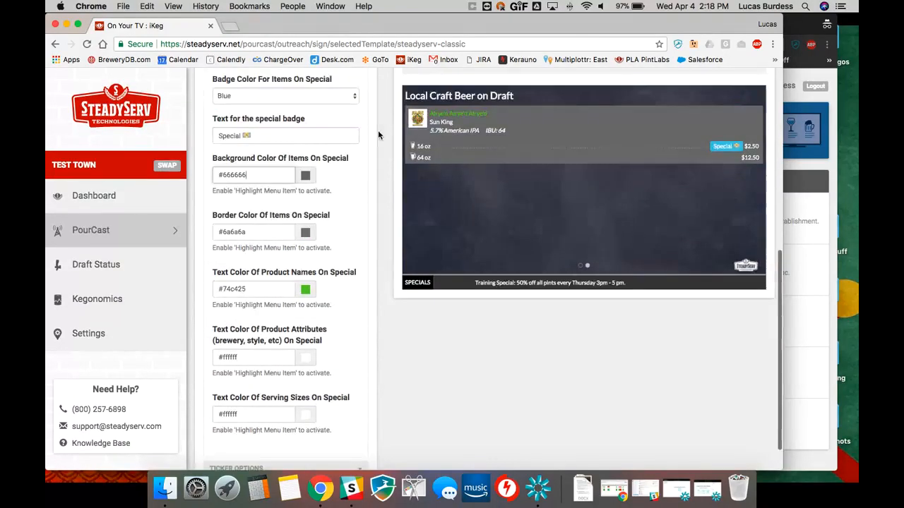
scroll(378, 130, up, 3)
click(362, 133)
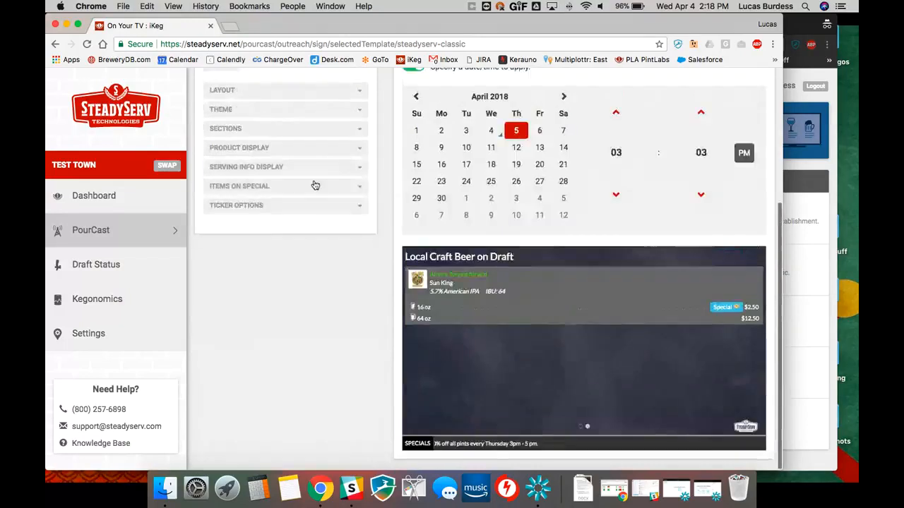
click(287, 209)
scroll(275, 211, down, 2)
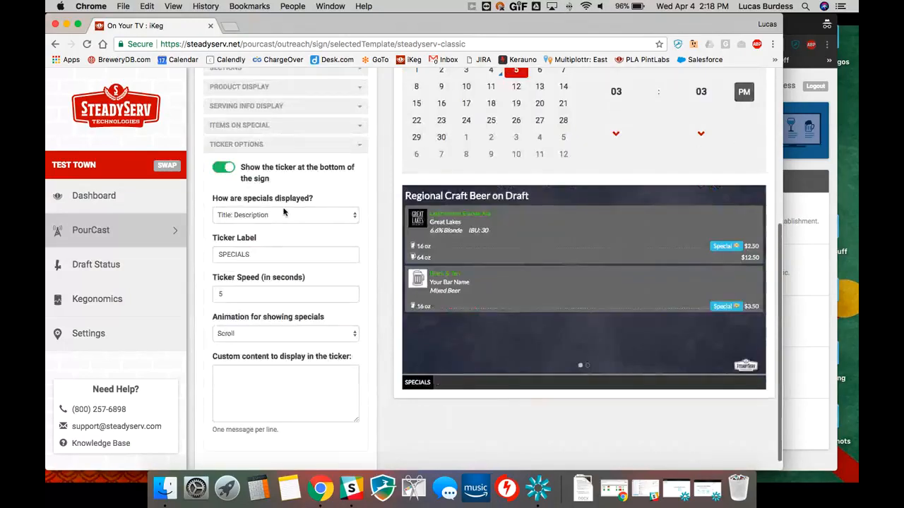
scroll(289, 233, down, 1)
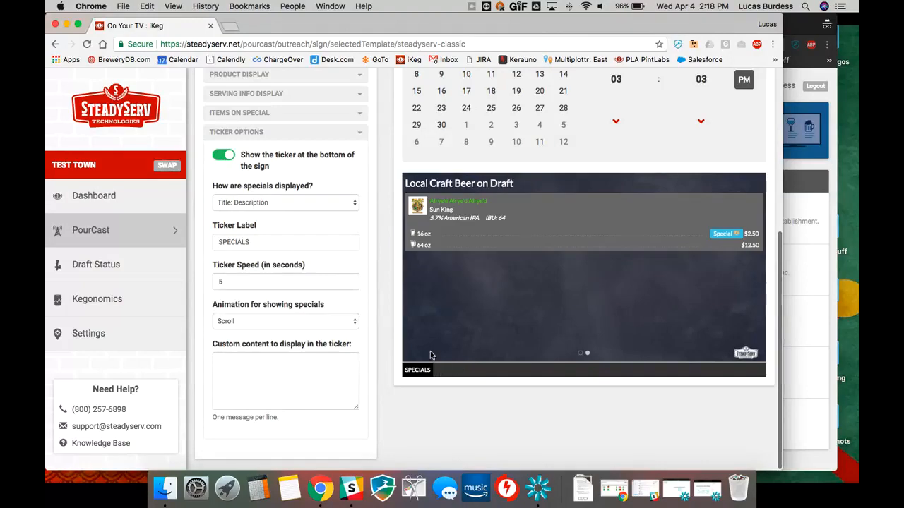
Step: Turn the ticker at the bottom of the sign off and back on
click(232, 163)
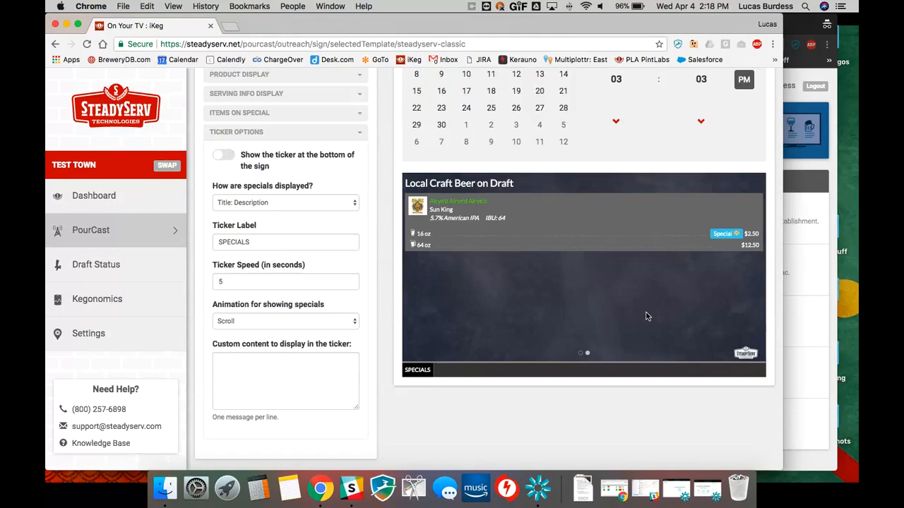
click(219, 155)
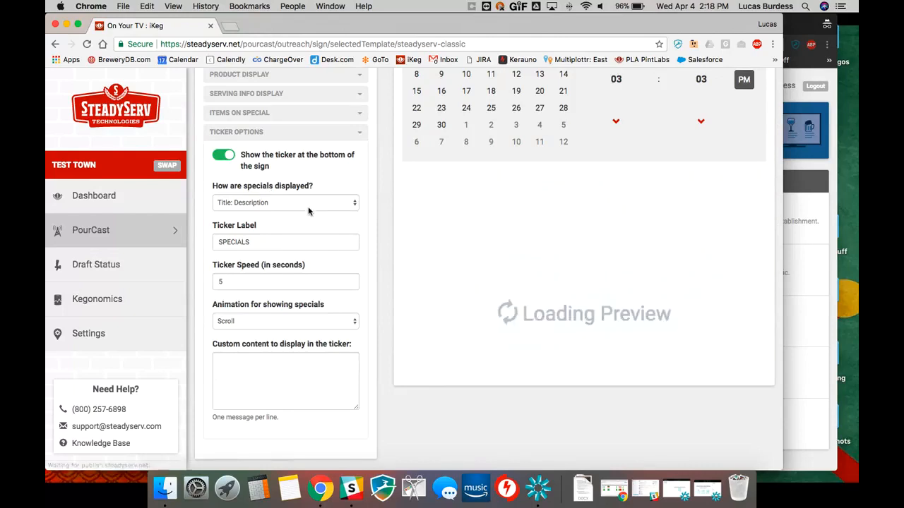
Step: Set the ticker to display specials as Description Only
click(309, 203)
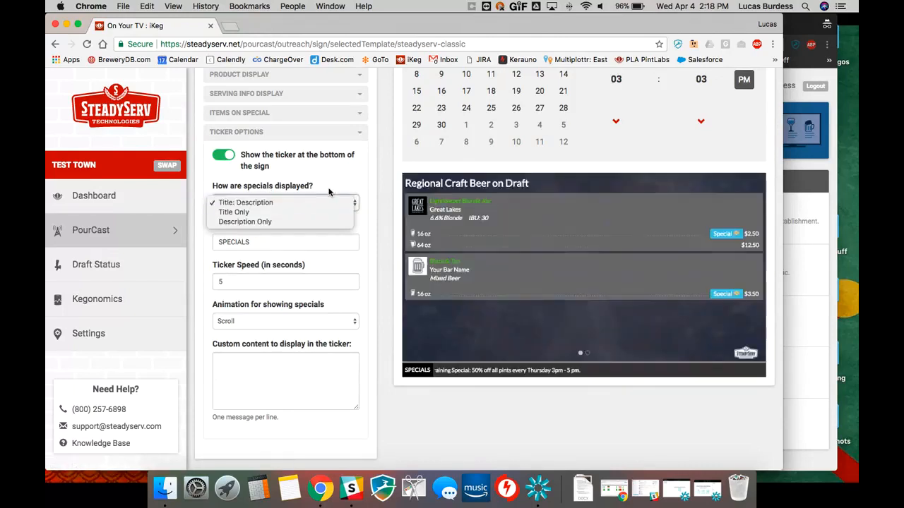
click(308, 204)
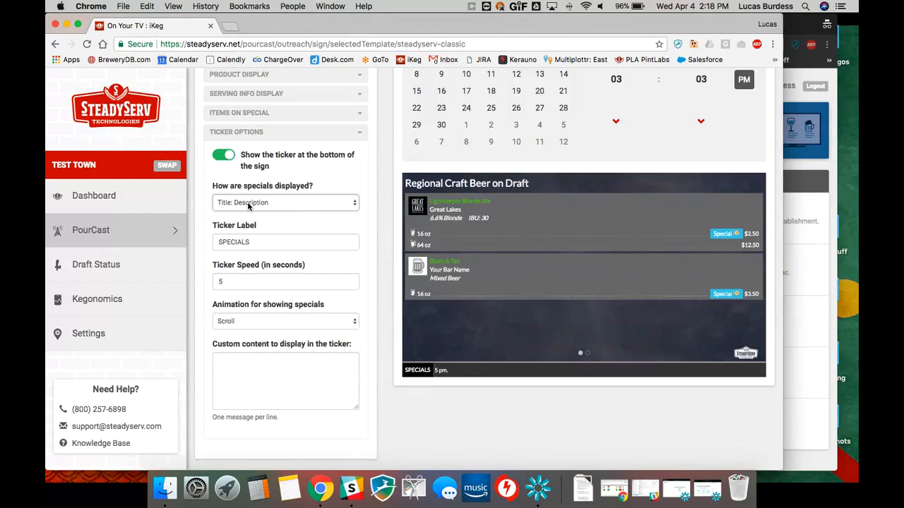
click(227, 203)
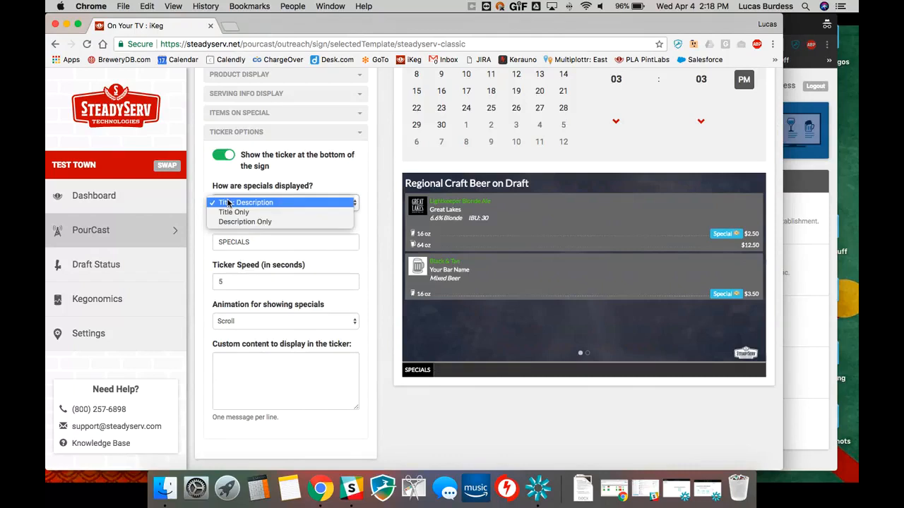
click(260, 223)
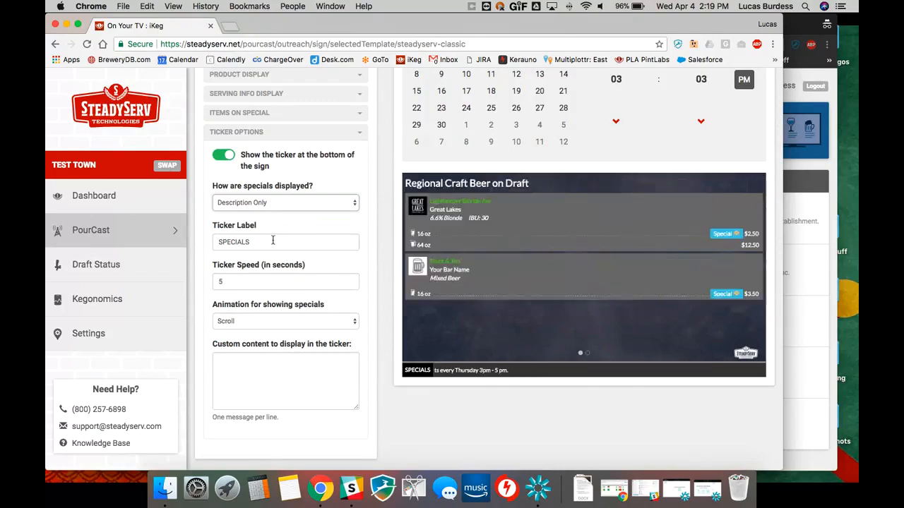
Step: Set the ticker speed to 3 seconds and check the animation choices for showing specials
click(289, 283)
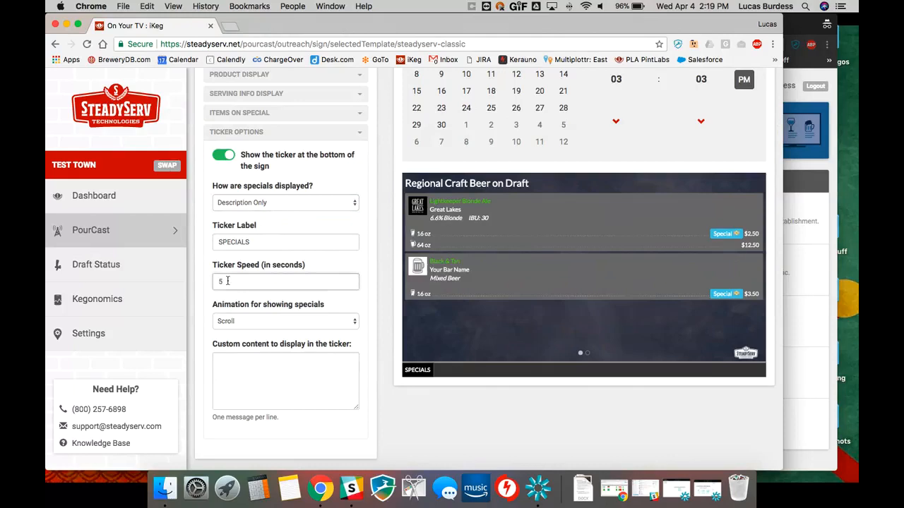
drag(256, 282, 199, 282)
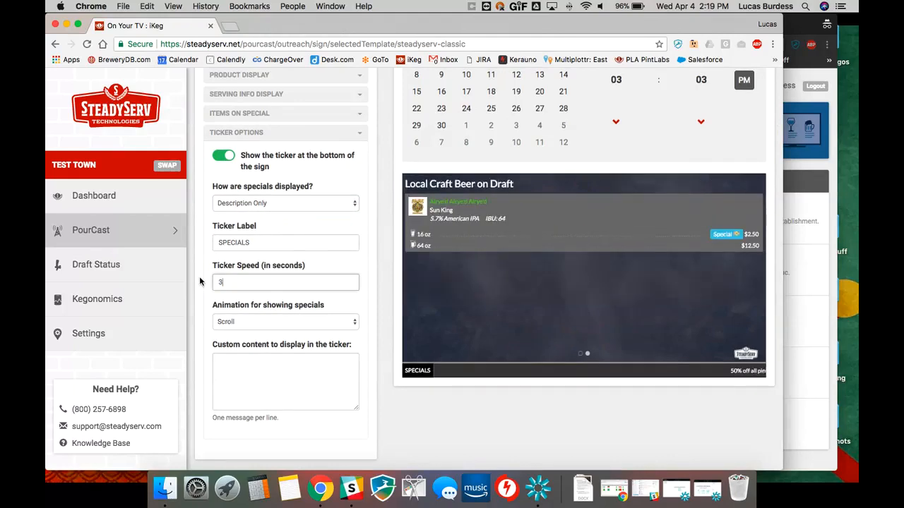
text(3)
click(245, 323)
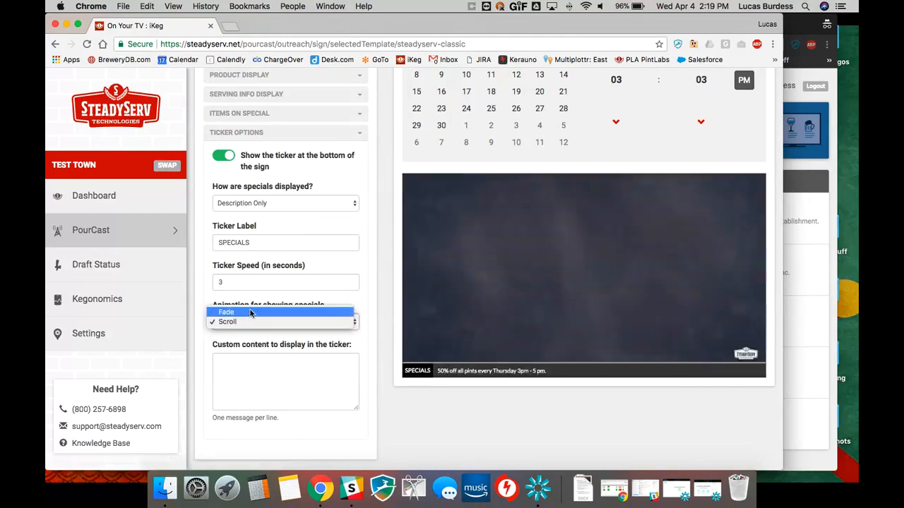
click(277, 367)
Step: Enter "Trivia Night Monday's 6-9 pm" as custom content to display in the ticker
click(278, 367)
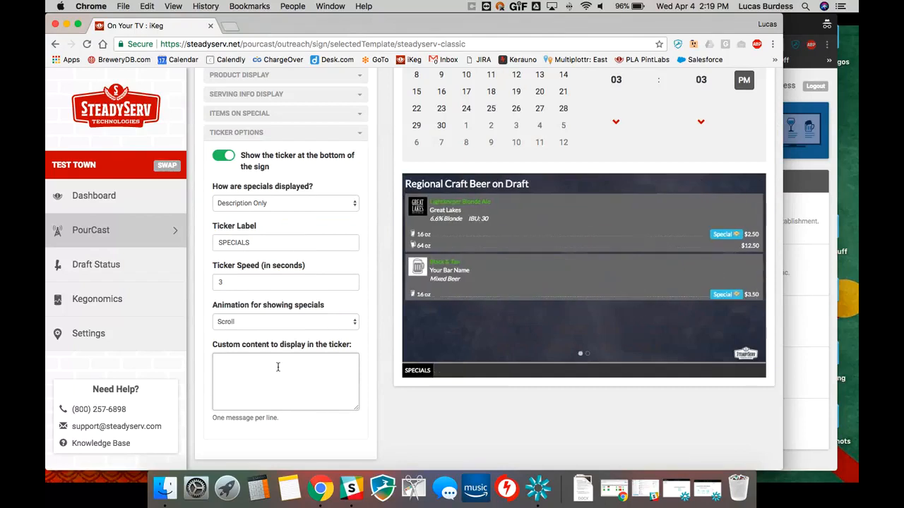
text(T)
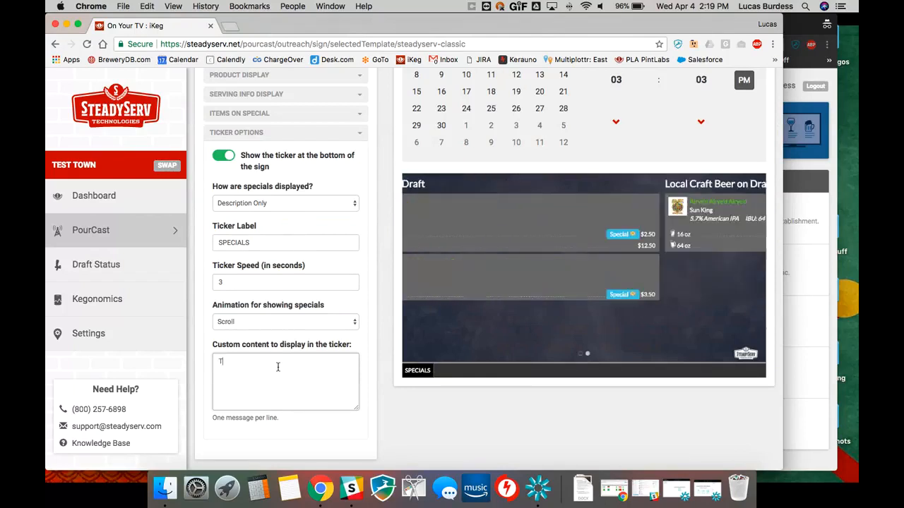
text(rivia Night)
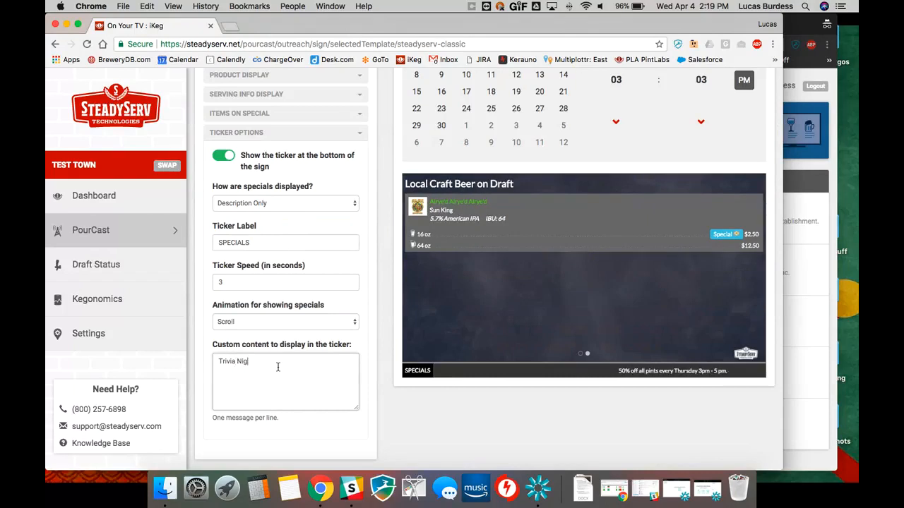
text(Monday's)
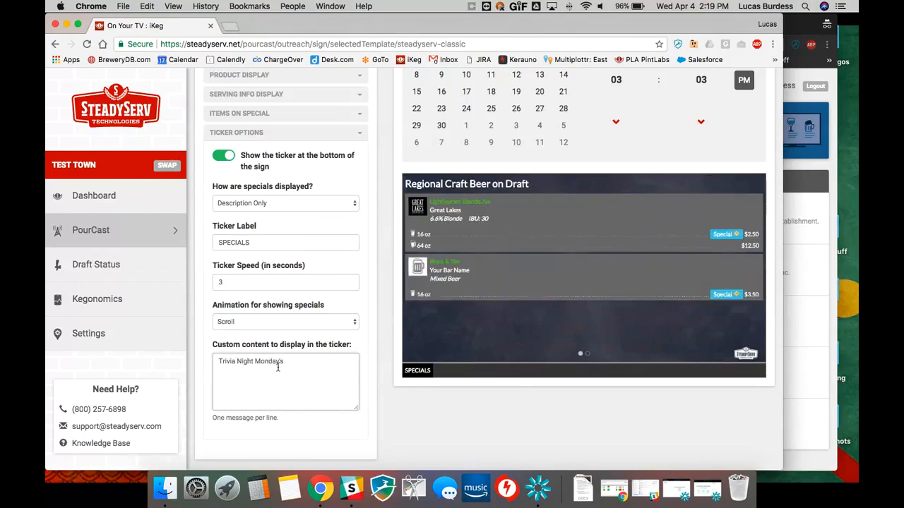
text( 6-9 pm)
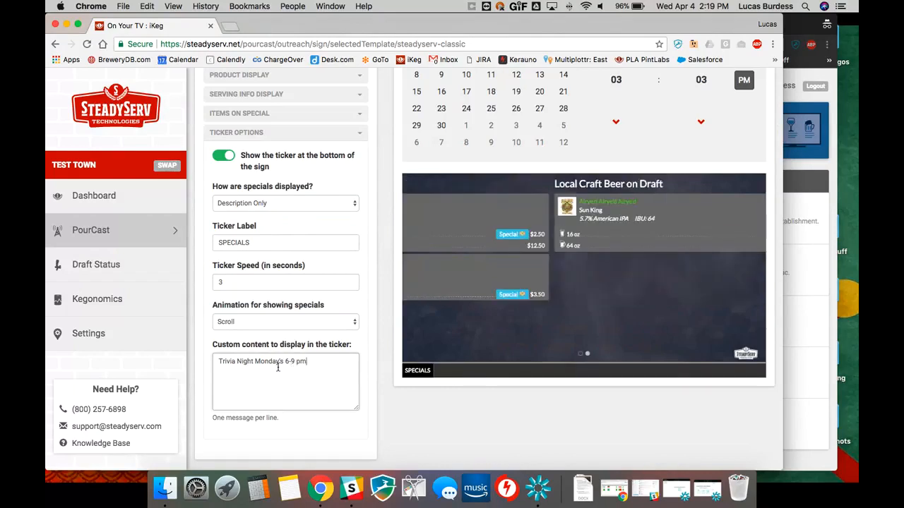
Step: Add "Buy one get one 1/2 off well drinks Tuesdays 6-9" as the second custom ticker message on its own line
key(Return)
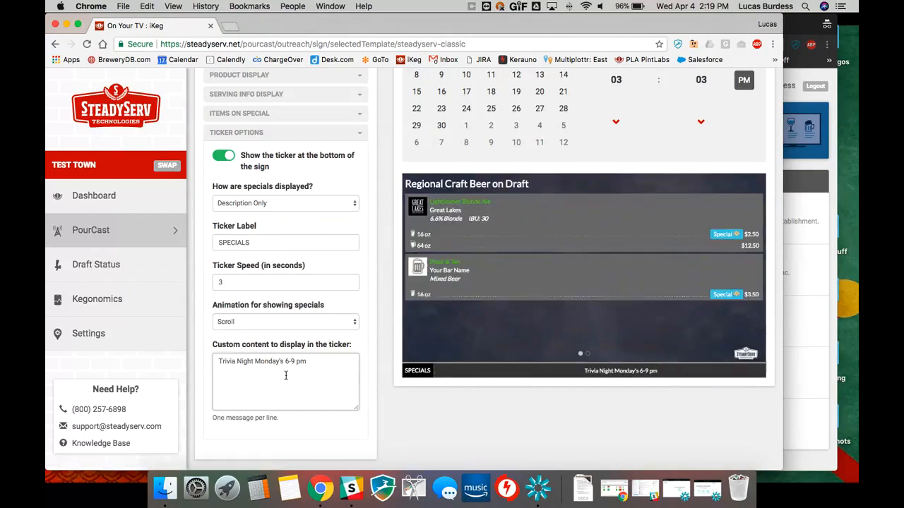
text(B)
key(BackSpace)
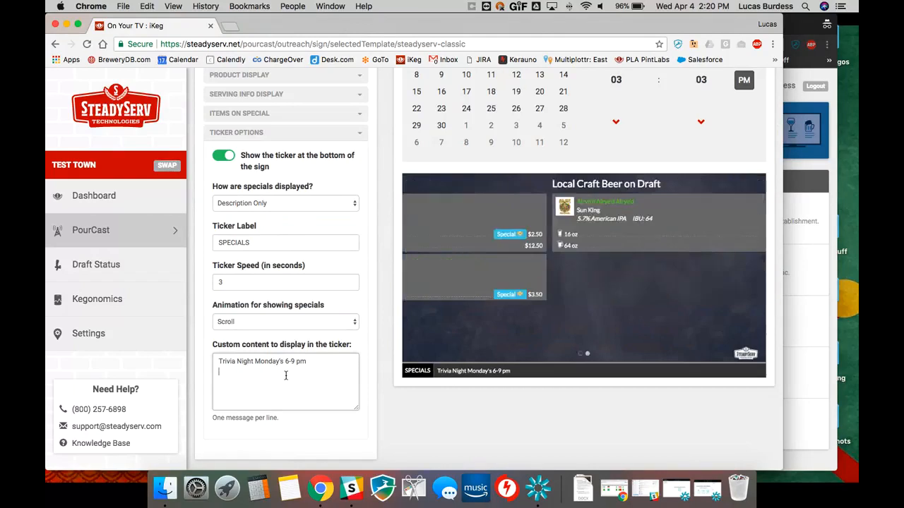
text(BUy)
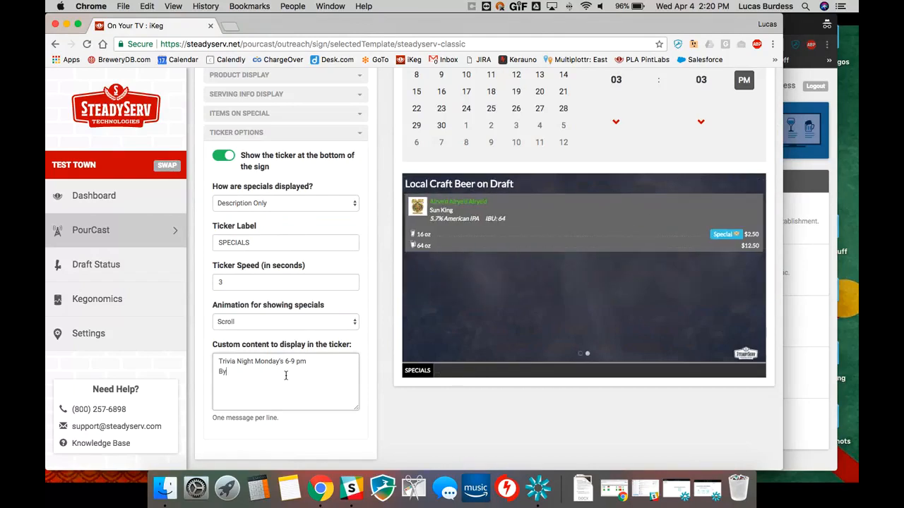
text(uy one ge)
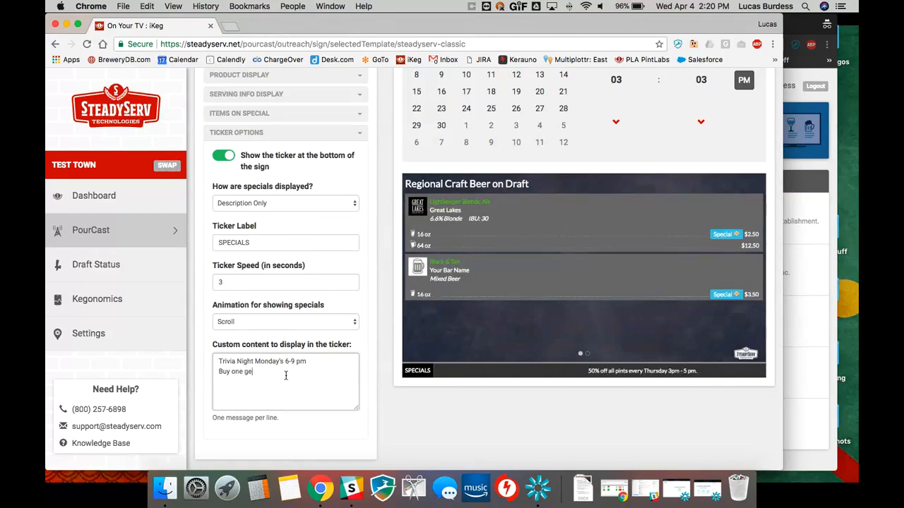
text(t one 1/2 off)
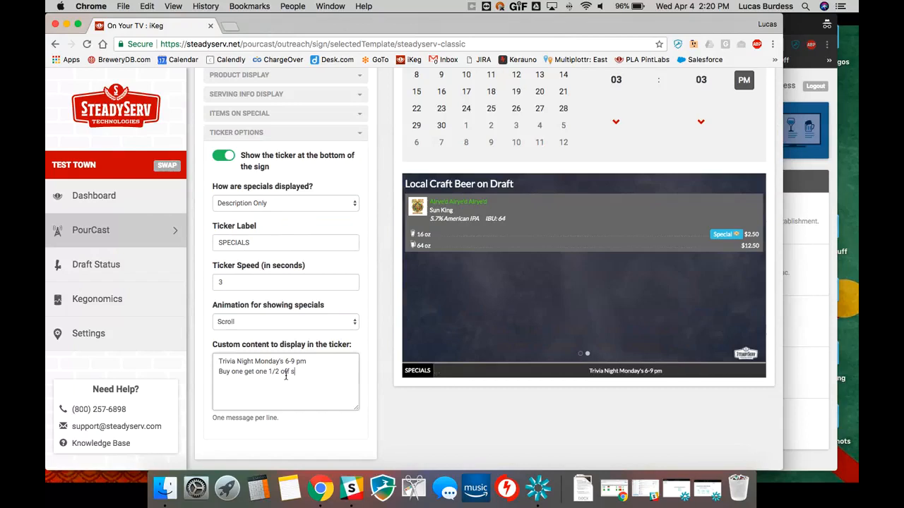
text( well drink)
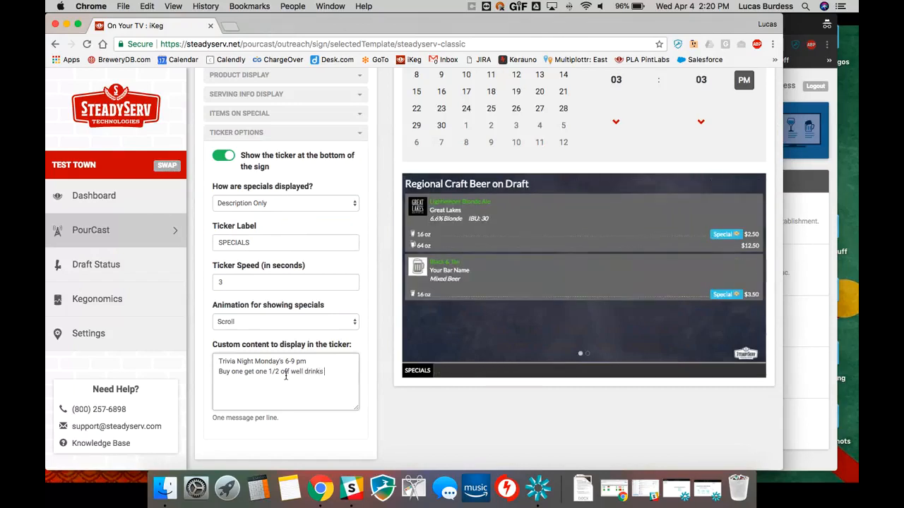
text(s Tuesda)
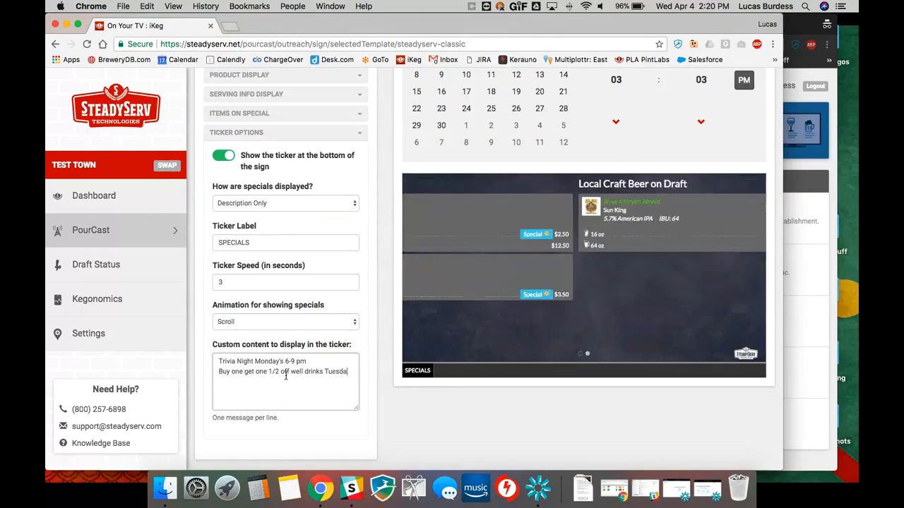
text(y )
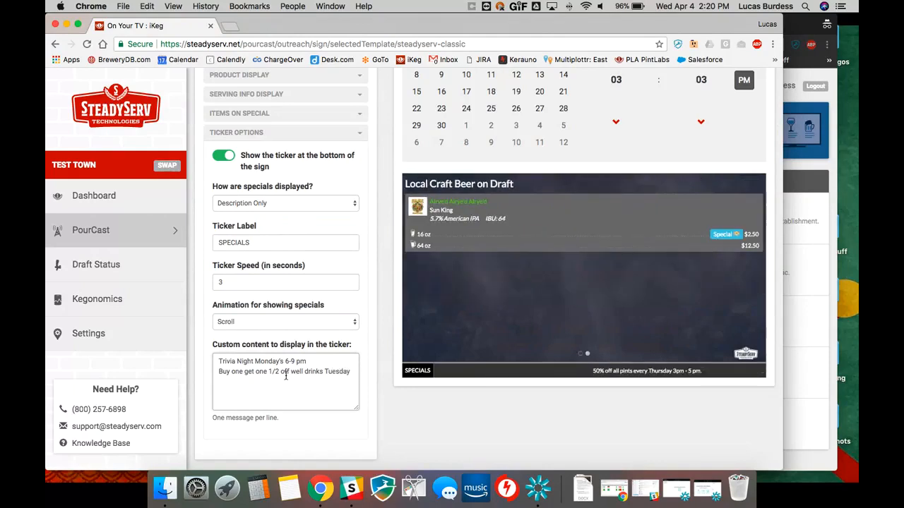
text(6-9)
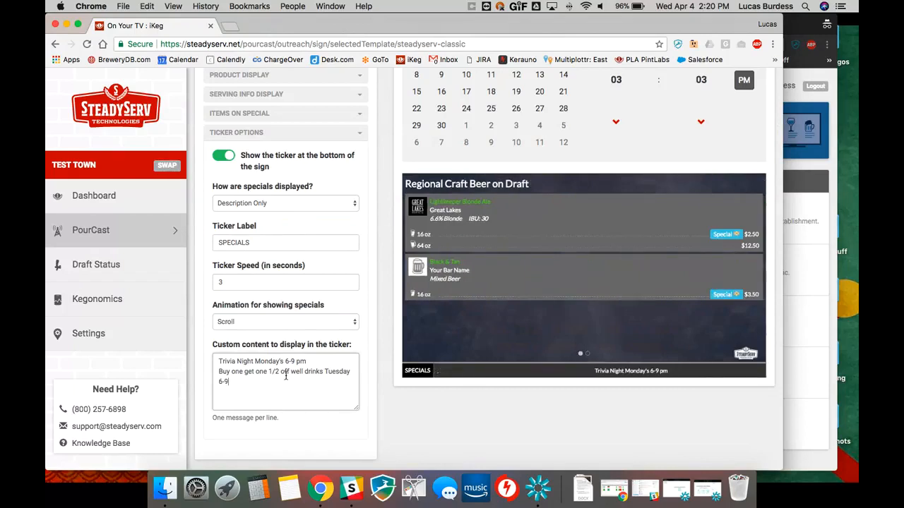
click(353, 373)
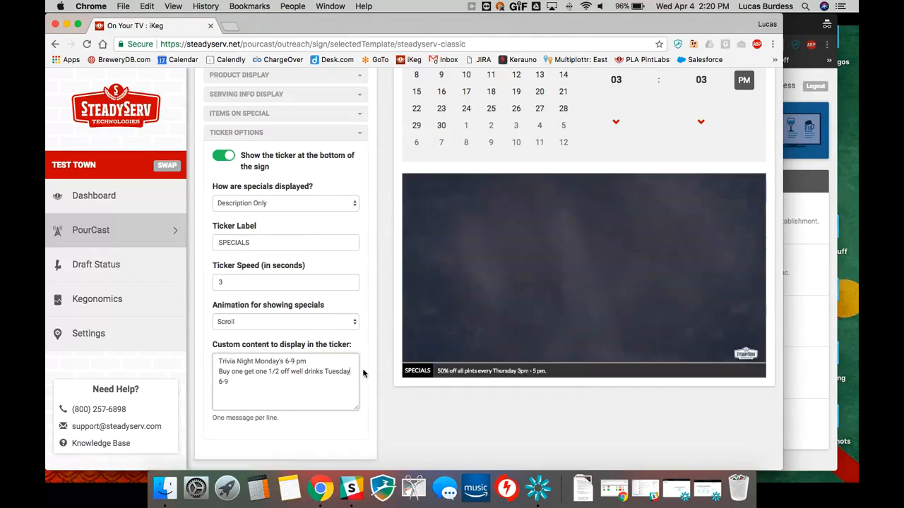
text(s)
click(329, 378)
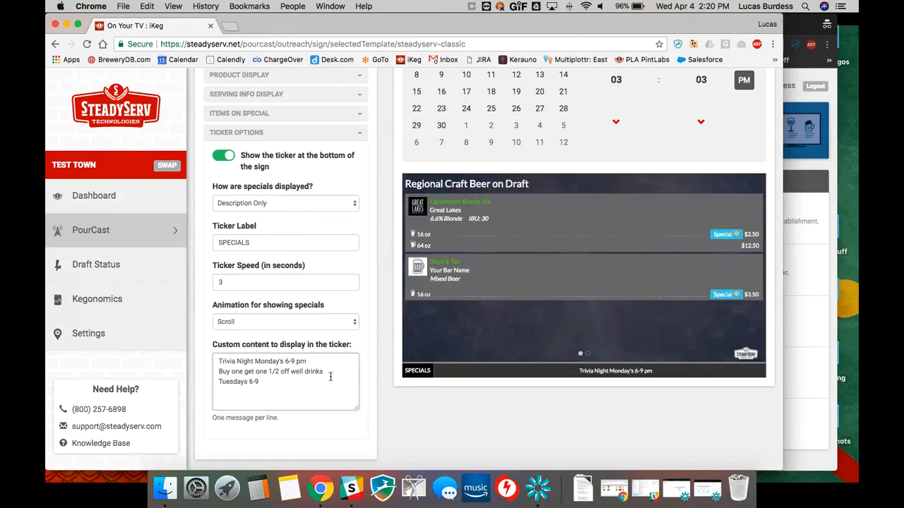
Step: Add "New Spring Hours Wednesdays 11am - 11pm" as the third custom ticker message on its own line
key(Return)
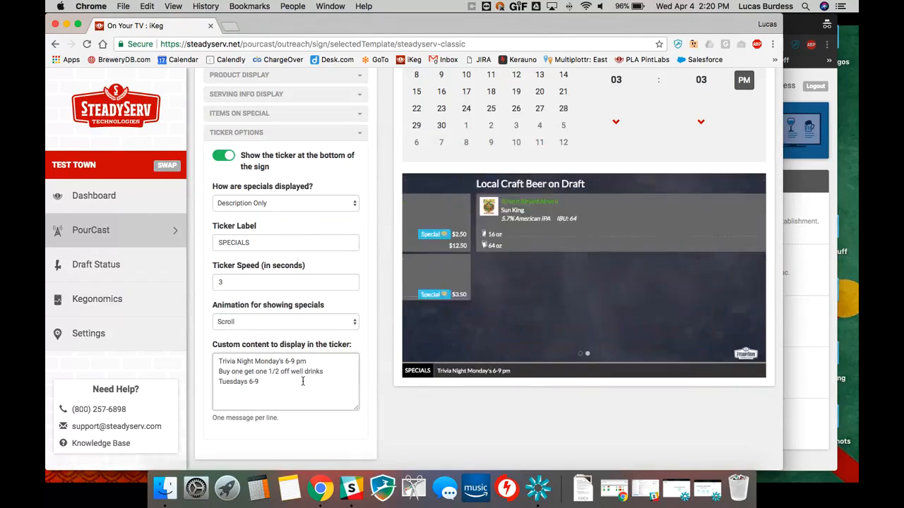
text(New)
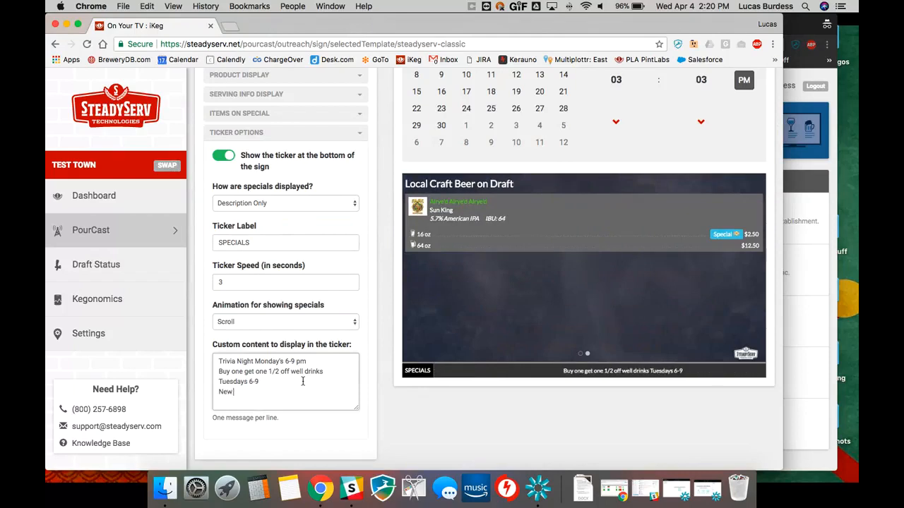
text( Spring Hours We)
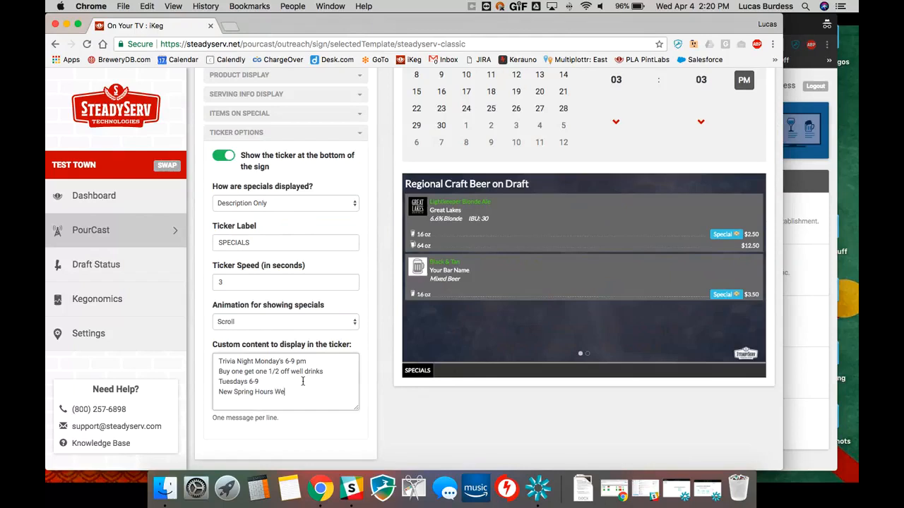
text(dnesdays)
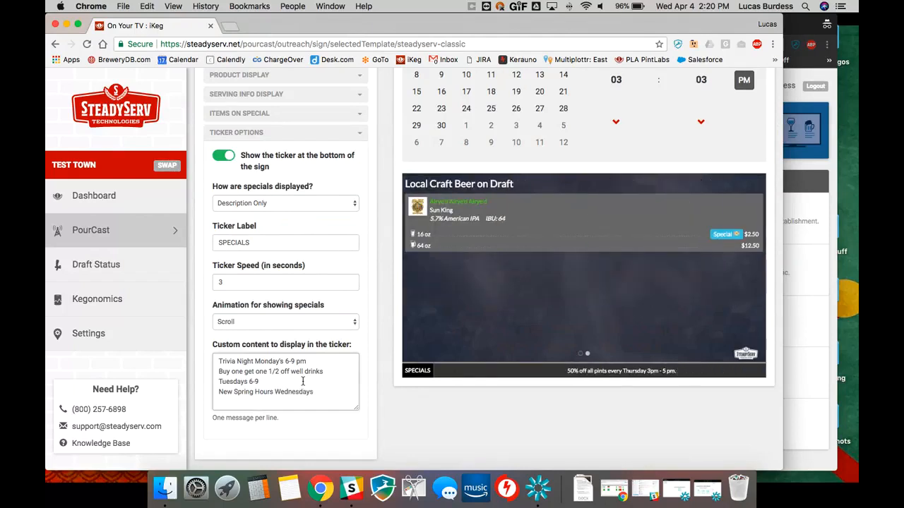
text( 11-11)
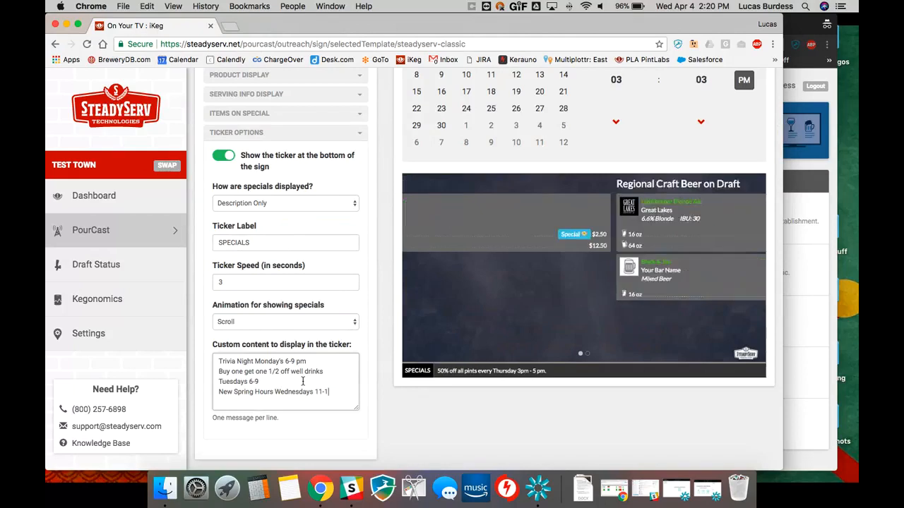
key(BackSpace)
key(BackSpace)
key(BackSpace)
text(am)
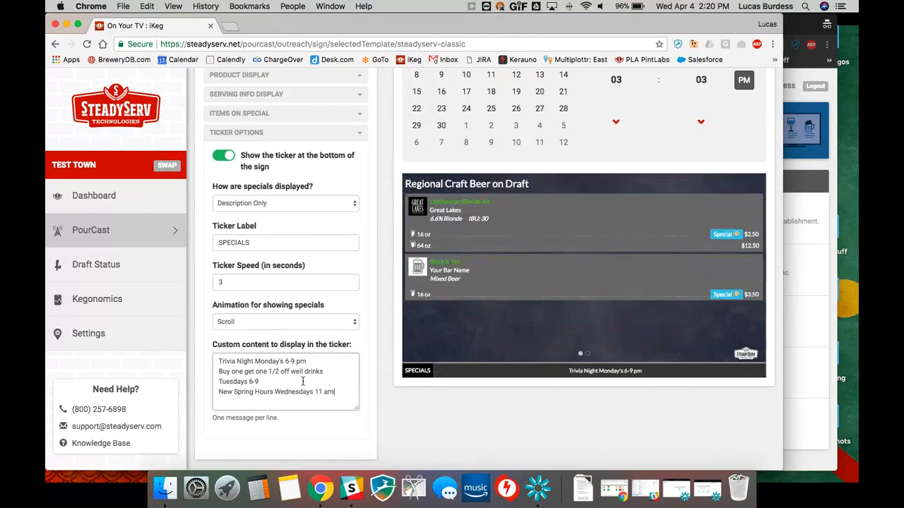
text( - 11 p)
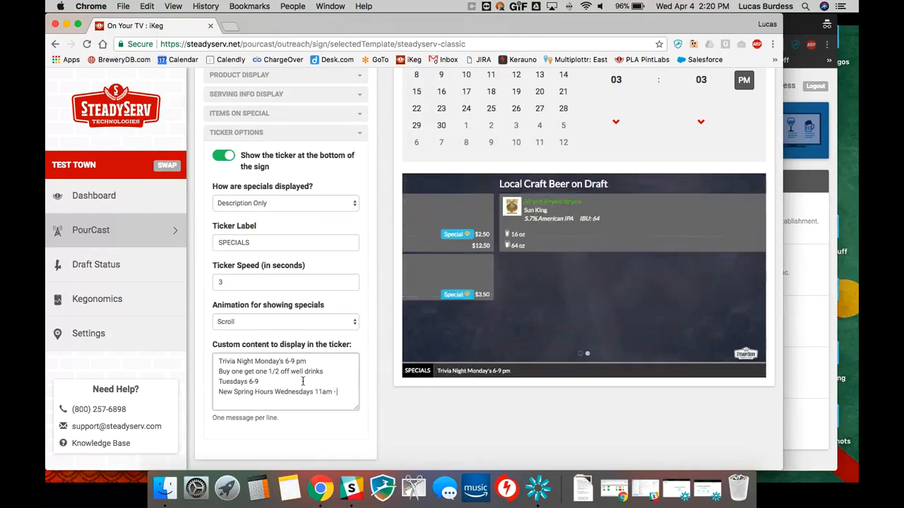
key(BackSpace)
key(BackSpace)
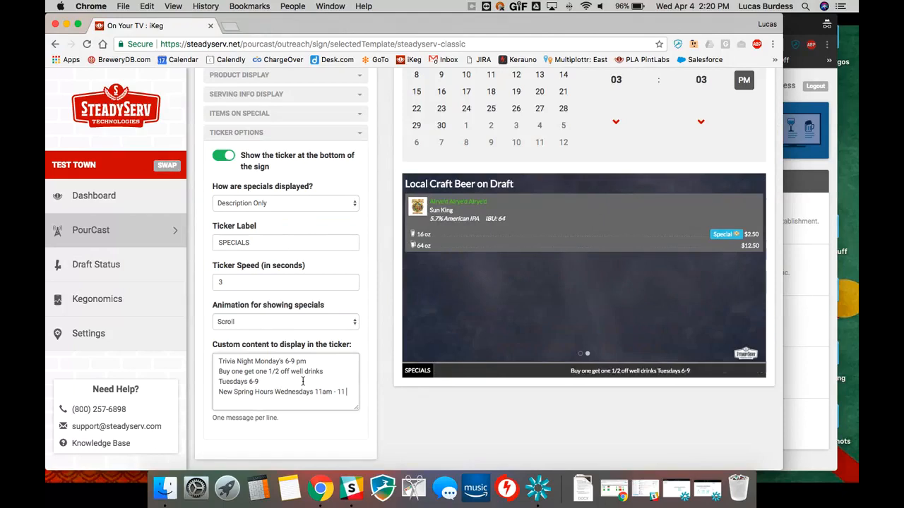
text(pm)
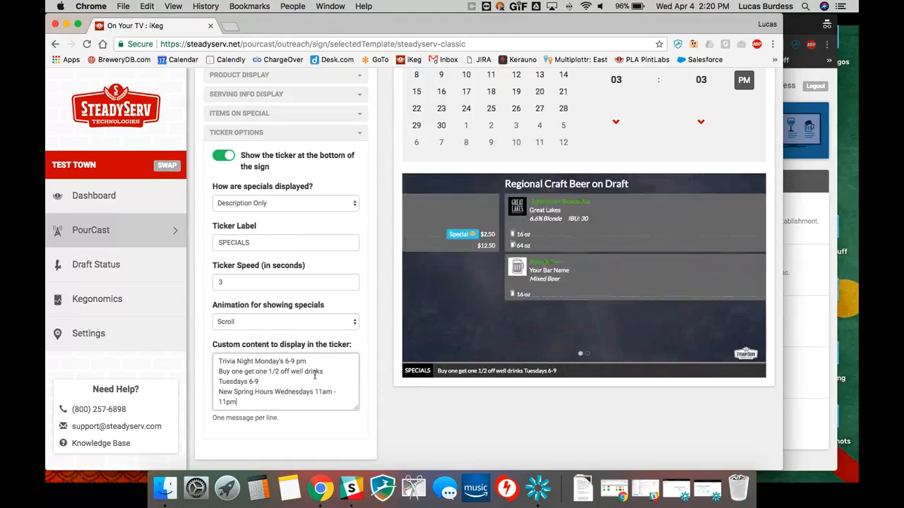
key(Return)
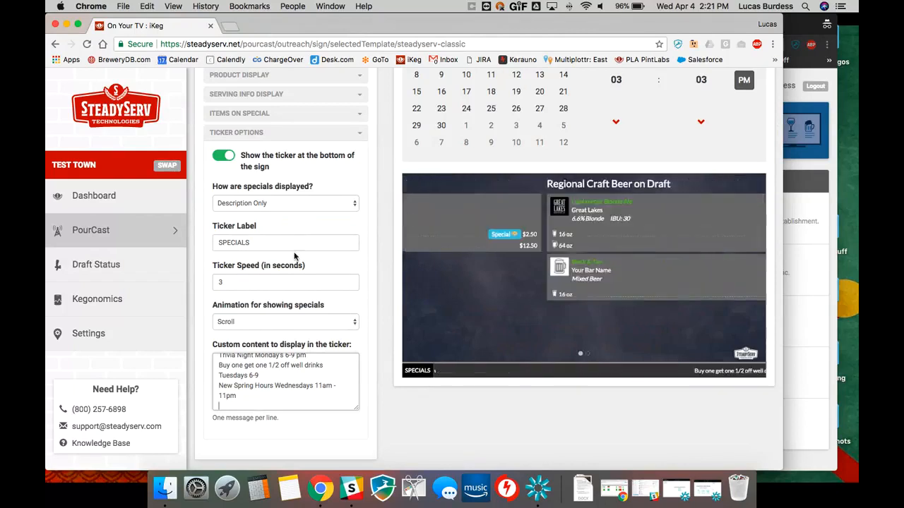
Step: Replace the SPECIALS ticker label with the rabbit face emoji from the Animals & Nature characters
drag(293, 245, 205, 245)
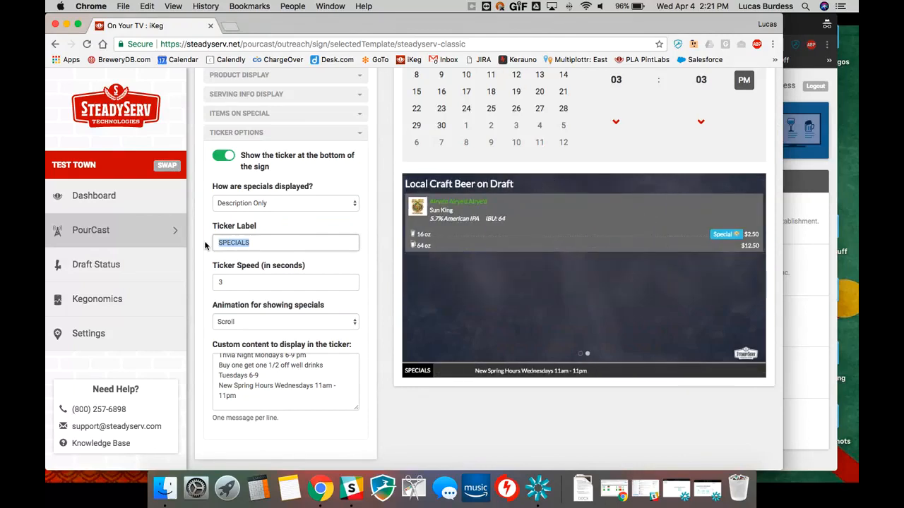
click(147, 5)
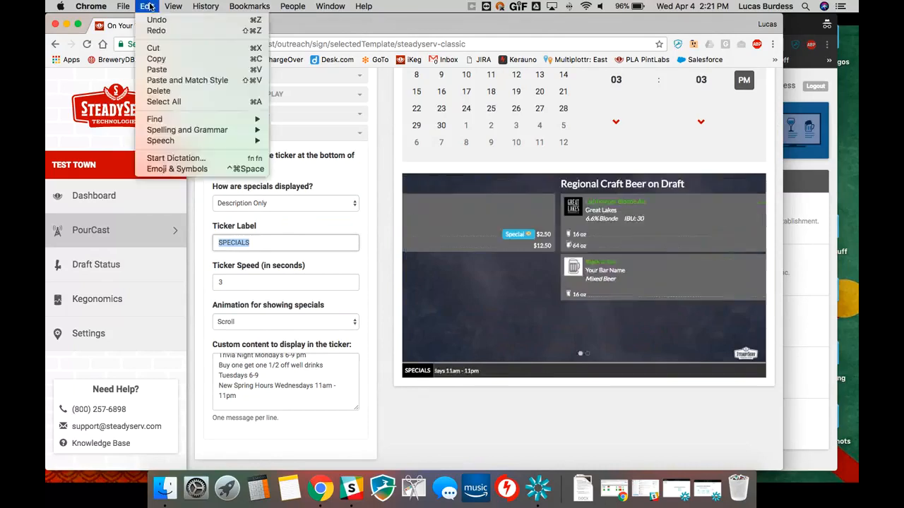
click(169, 171)
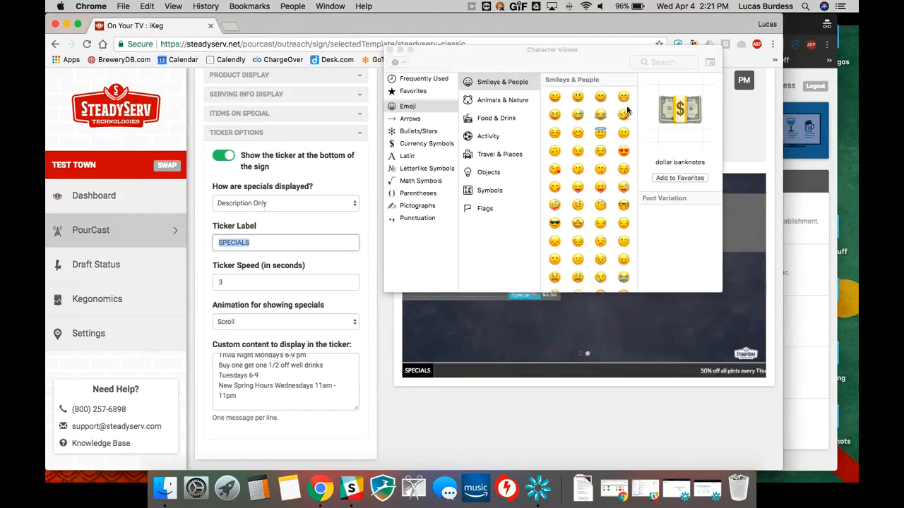
scroll(585, 156, down, 10)
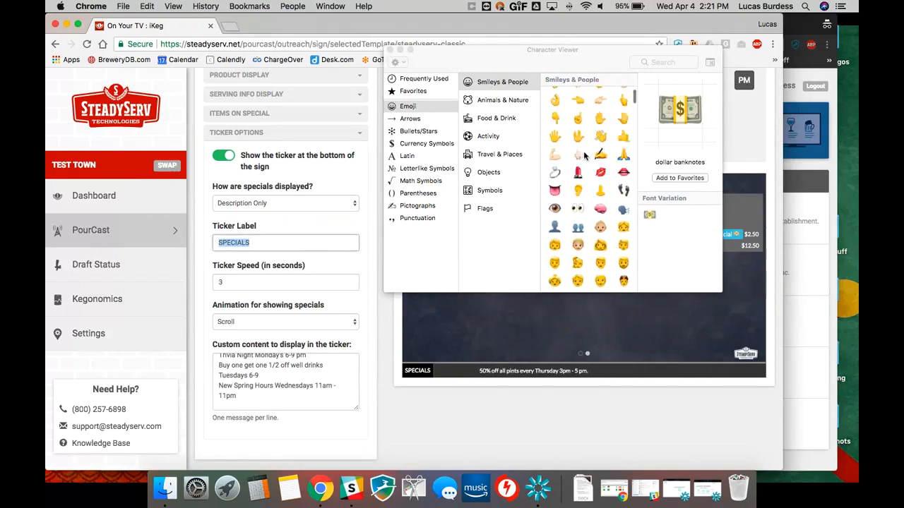
scroll(584, 156, down, 10)
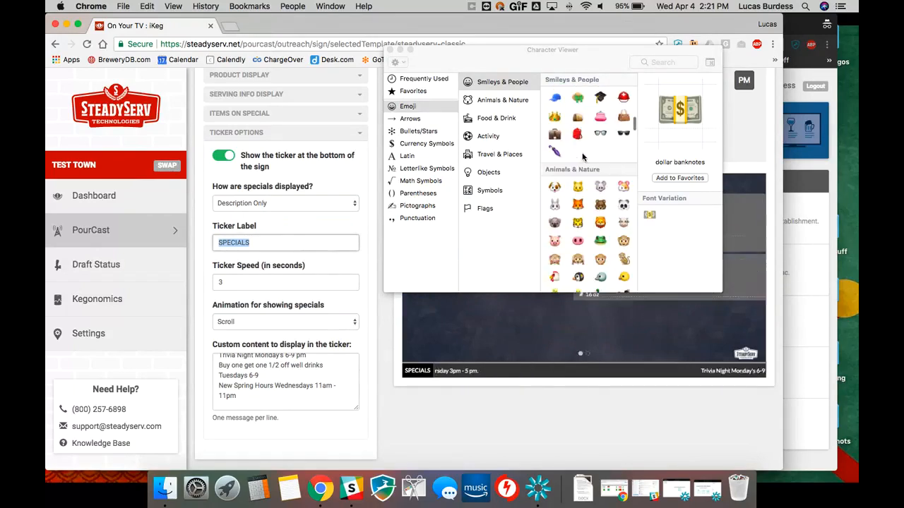
double_click(558, 191)
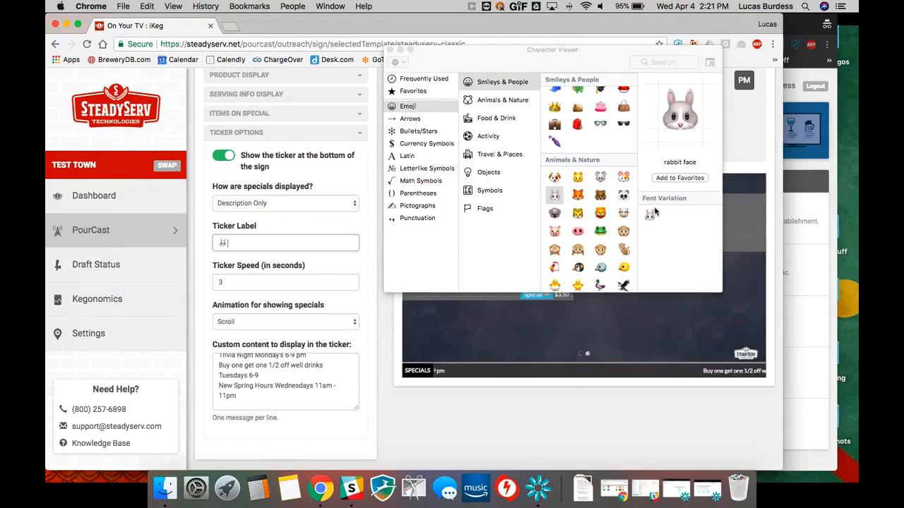
double_click(242, 246)
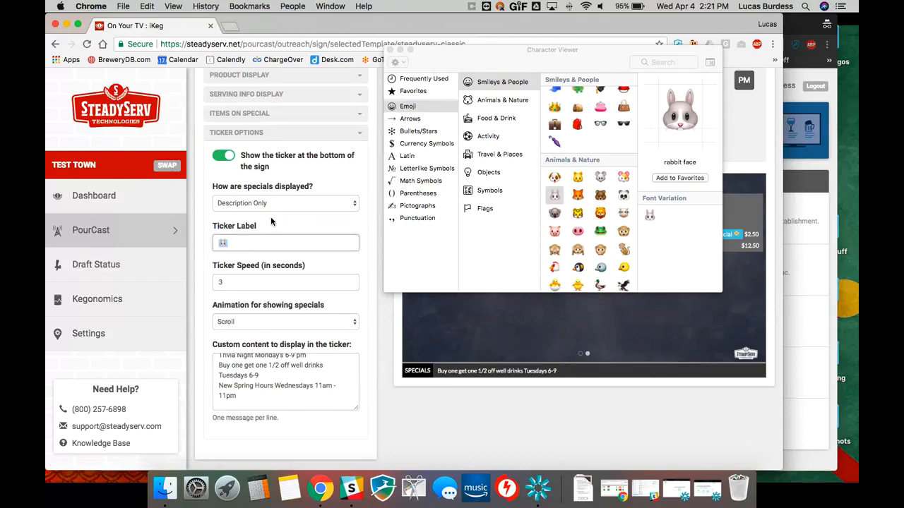
click(389, 50)
click(248, 246)
click(253, 281)
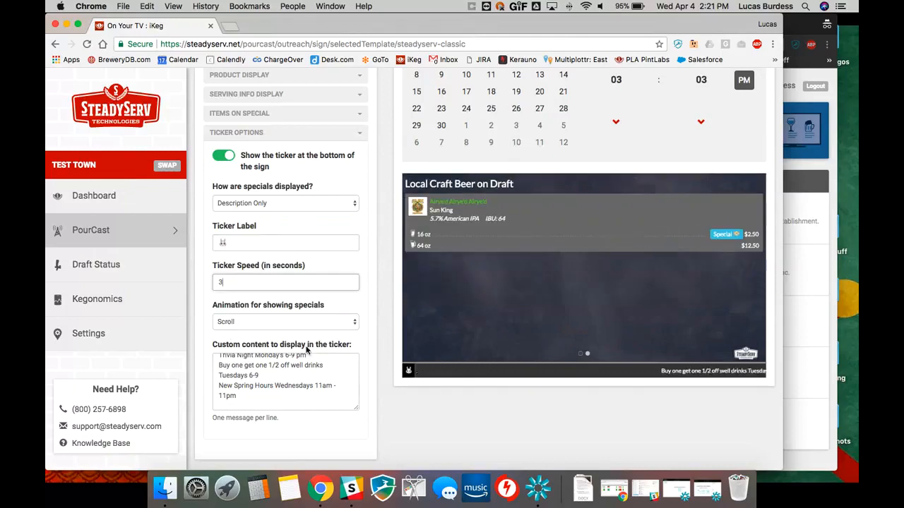
Step: Collapse the ticker options, then save and publish the SteadyServ Classic display options, confirming the update
scroll(302, 332, down, 2)
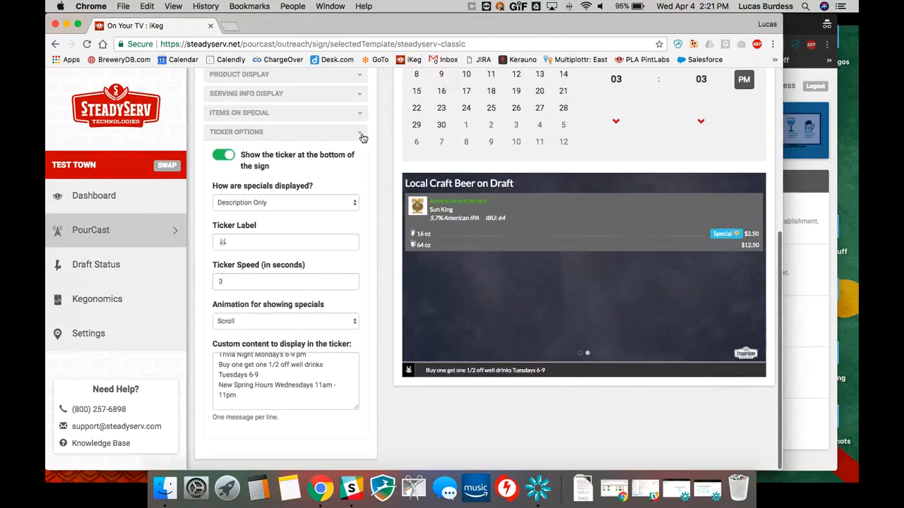
scroll(356, 141, up, 2)
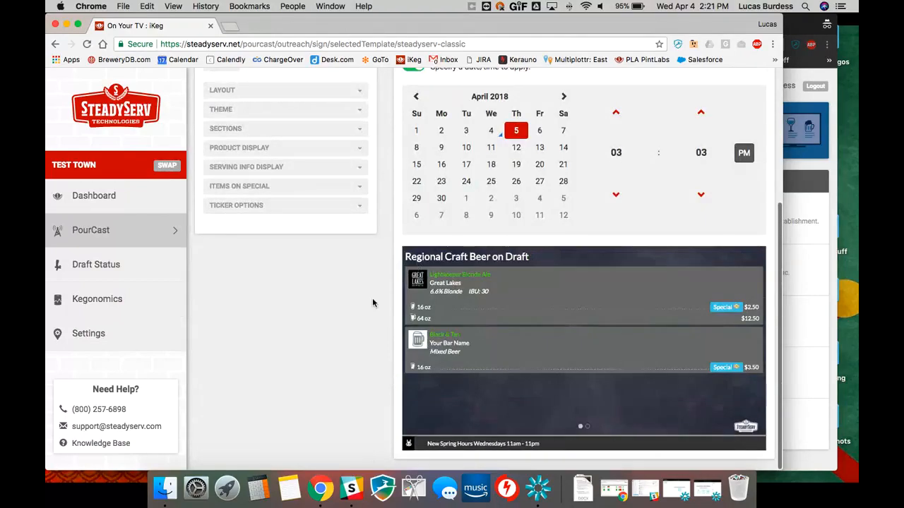
scroll(373, 303, up, 4)
click(334, 175)
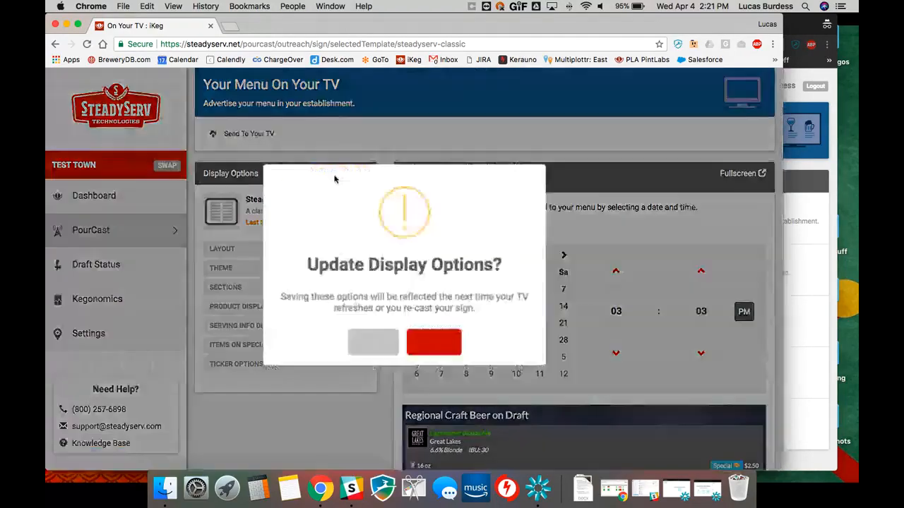
click(430, 339)
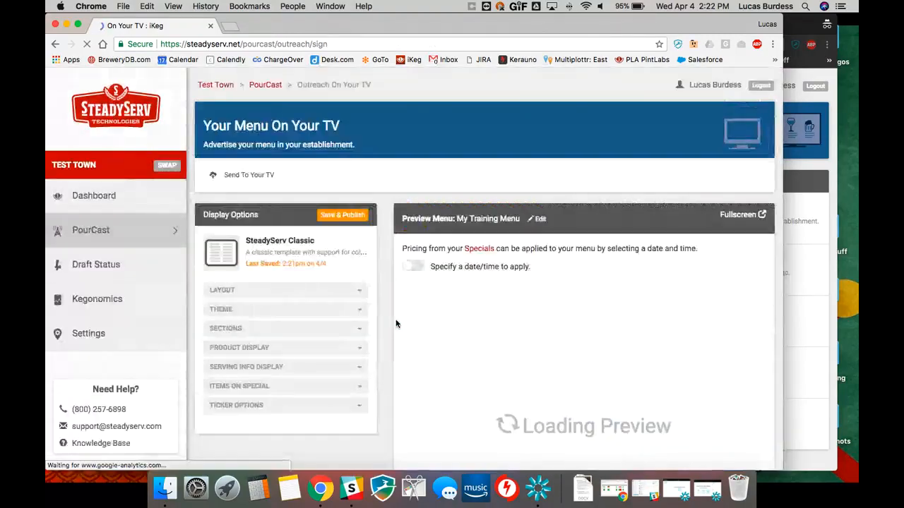
Step: View the Send to Your TV dialog and close it without sending the menu
click(262, 175)
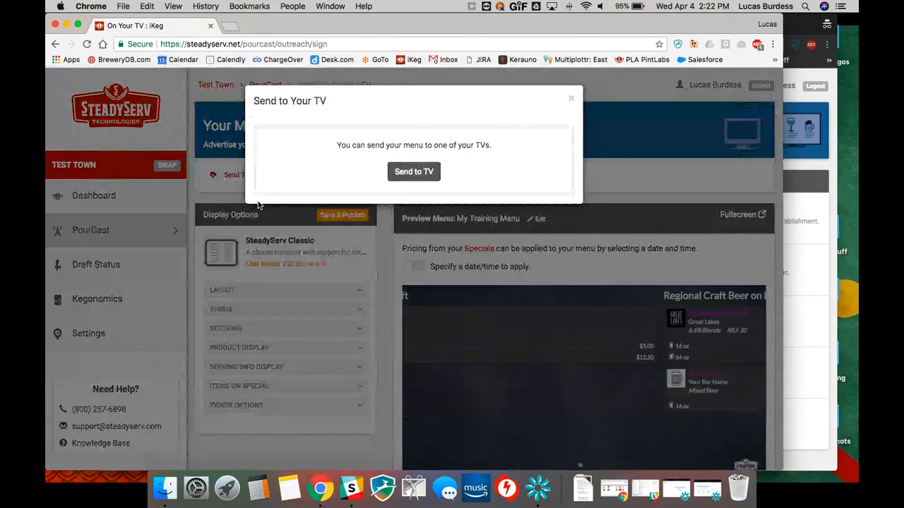
click(571, 99)
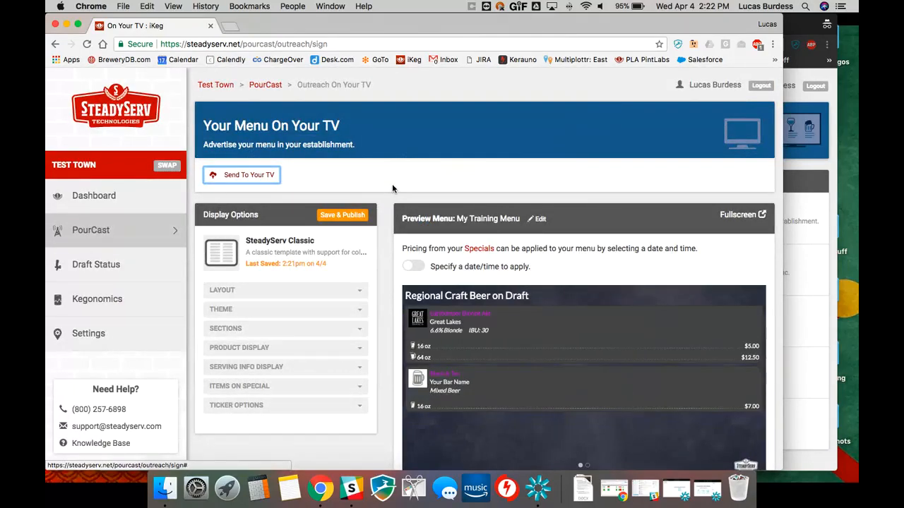
scroll(392, 183, down, 1)
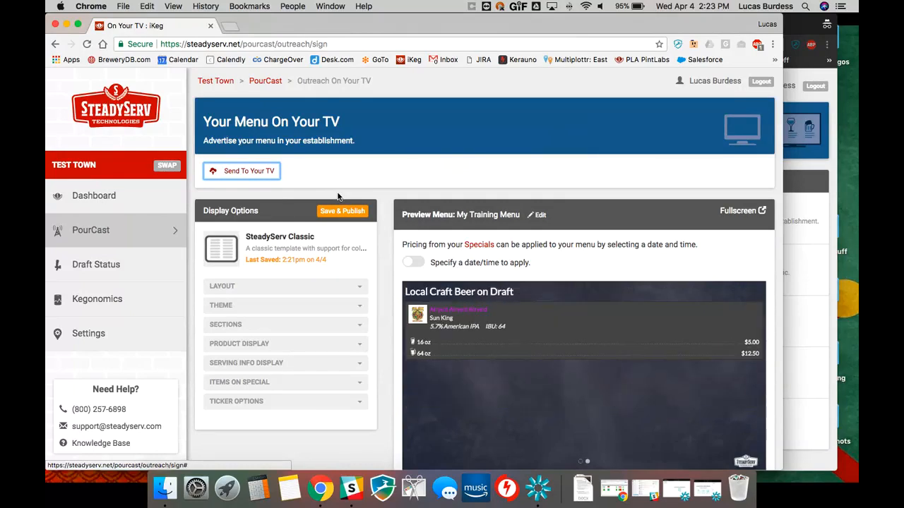
click(487, 44)
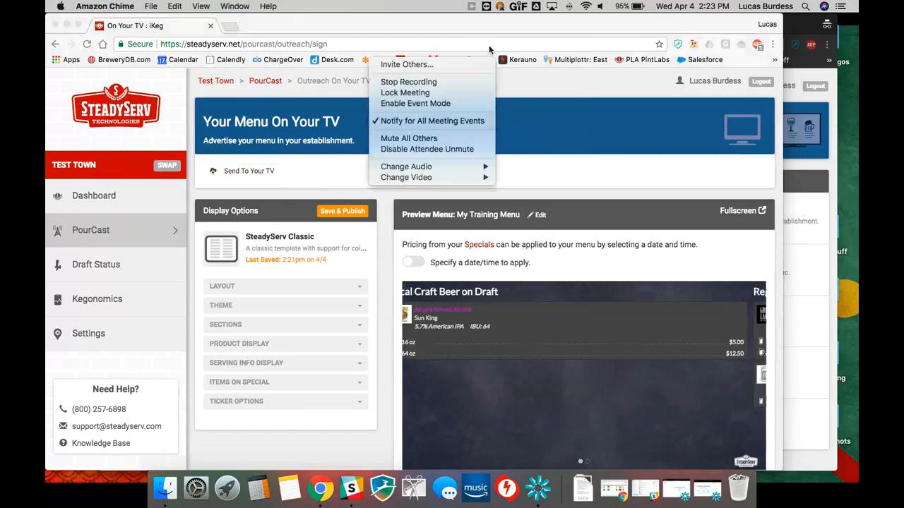